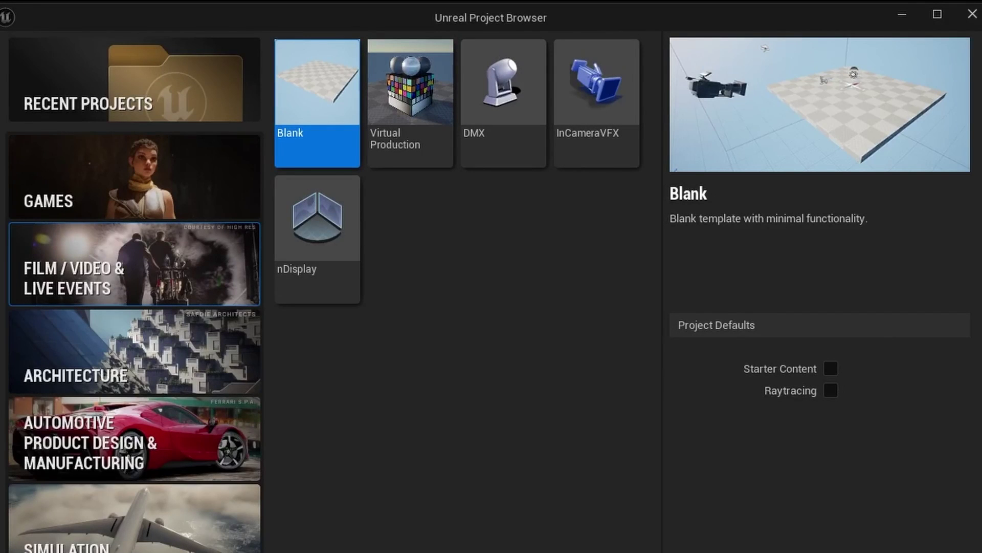
# - Create a Blank games project named MotionGraphicsCup
pyautogui.click(133, 172)
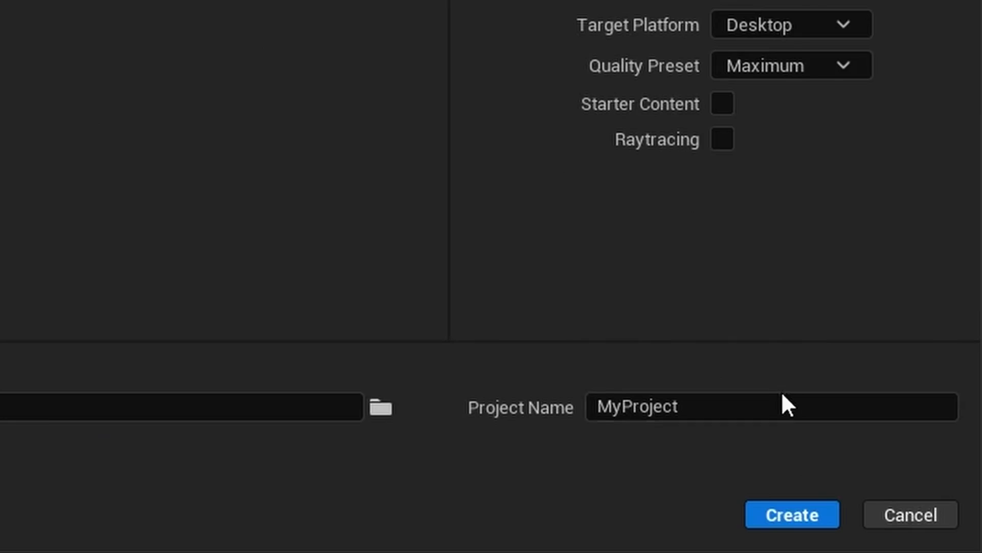
pyautogui.click(781, 403)
pyautogui.hotkey('ctrl', 'a')
pyautogui.write('MotionGraphicsCup')
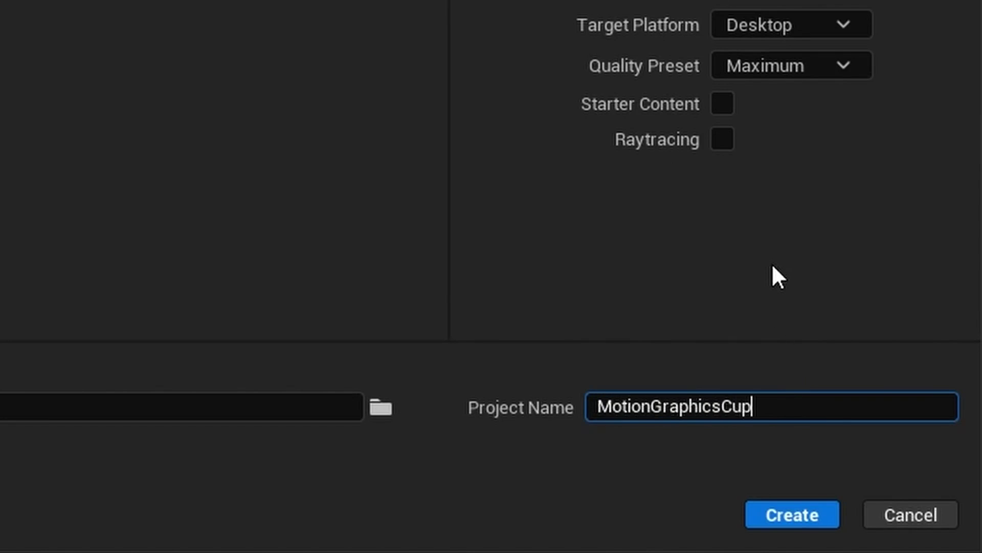
pyautogui.click(776, 522)
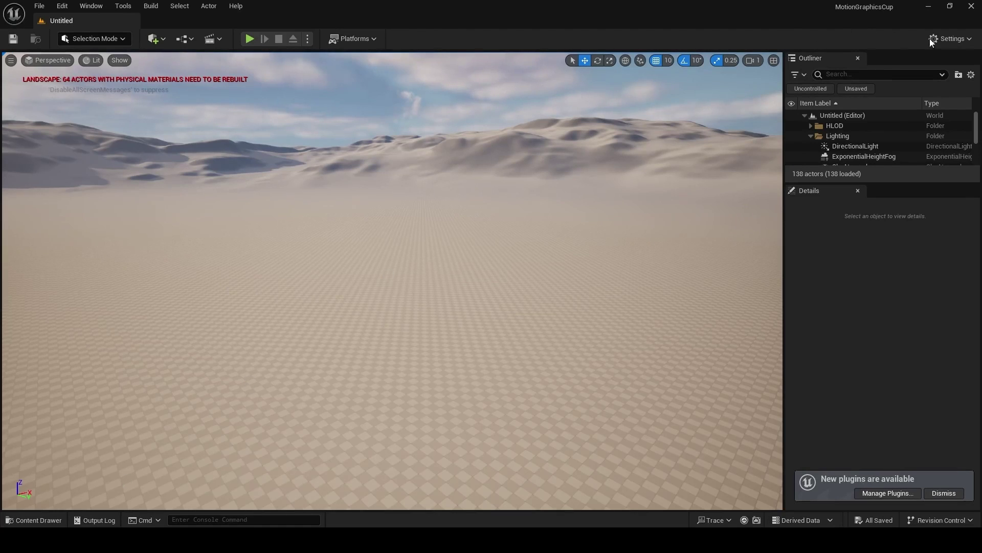
pyautogui.click(932, 40)
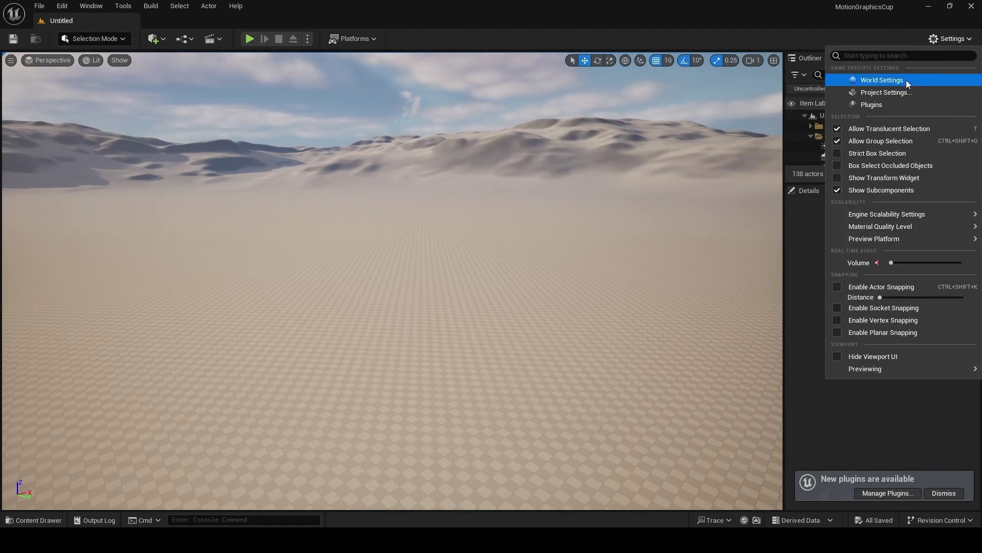
# - Enable the experimental Motion Design plugin from the Plugins window
pyautogui.click(884, 102)
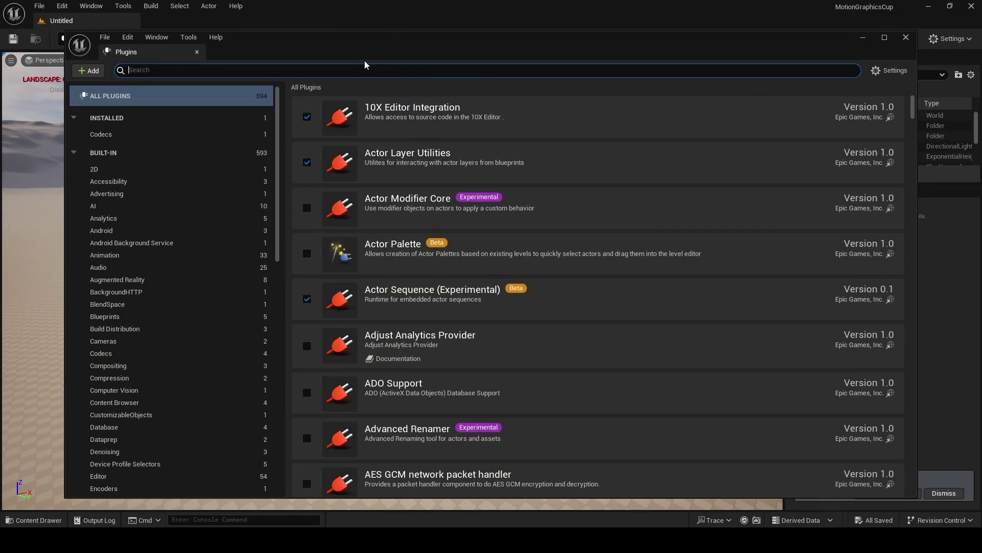
pyautogui.write('Motion')
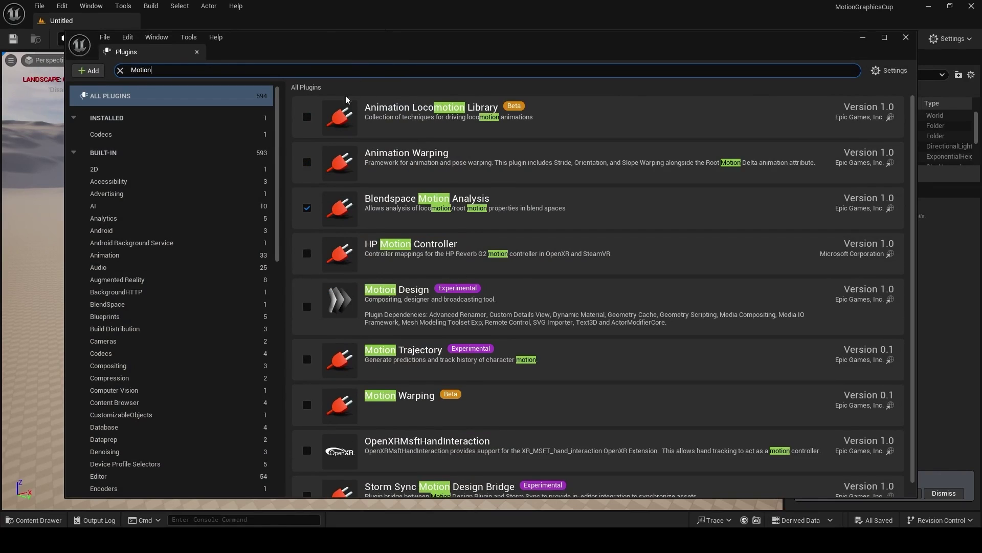
pyautogui.click(307, 306)
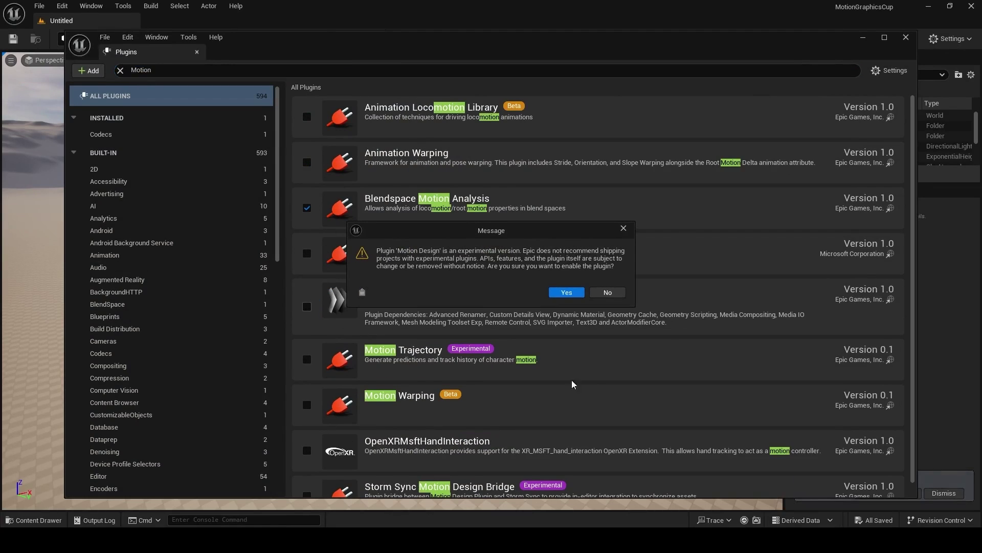
pyautogui.click(572, 295)
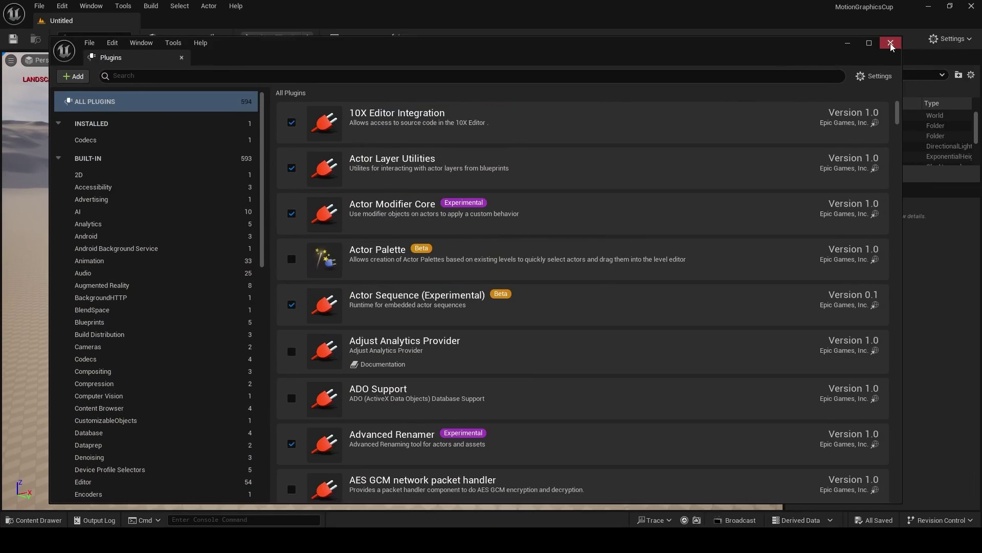
pyautogui.click(892, 40)
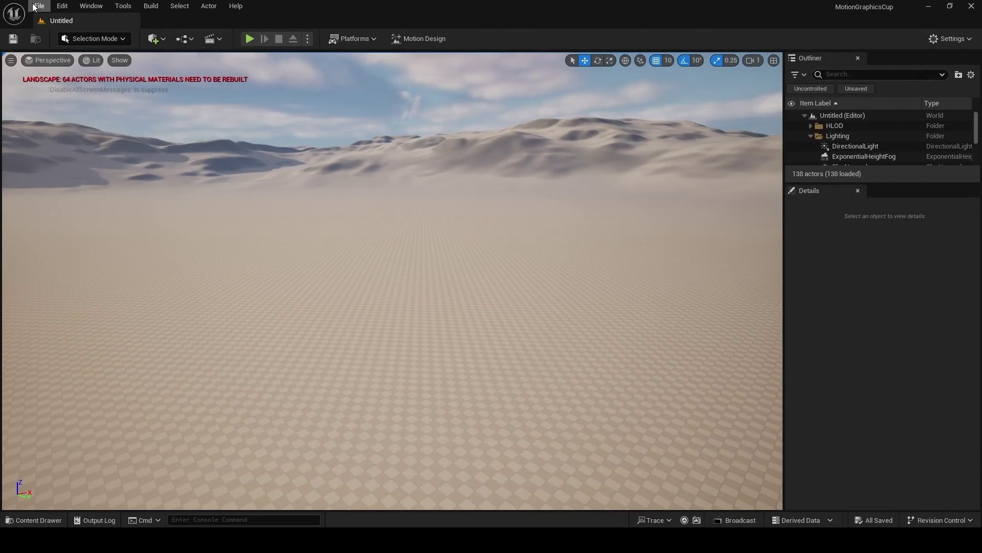
# - Start a new level from the Empty Level template
pyautogui.click(39, 6)
pyautogui.click(56, 45)
pyautogui.click(386, 270)
# - Create the empty level and add a Maps folder under Content while saving
pyautogui.click(556, 365)
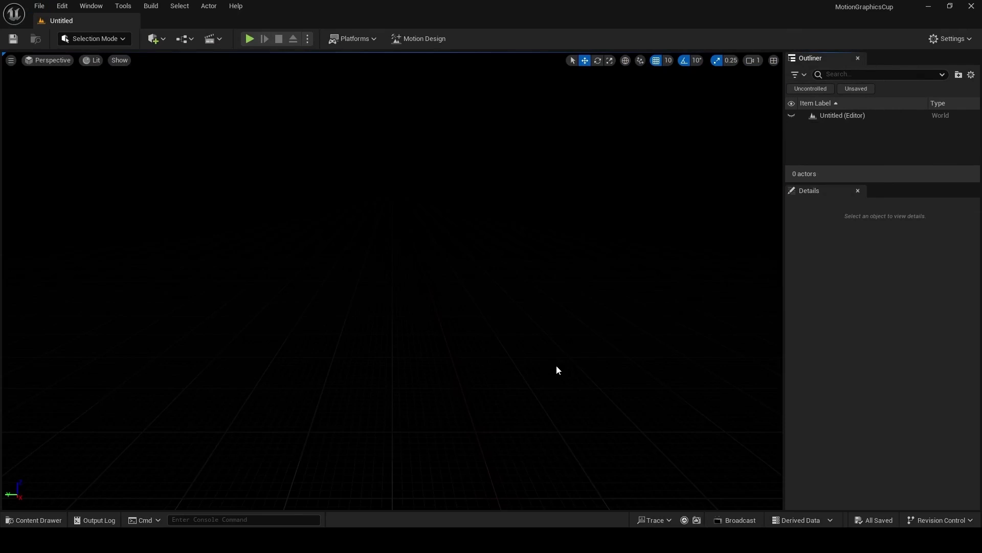
pyautogui.click(13, 38)
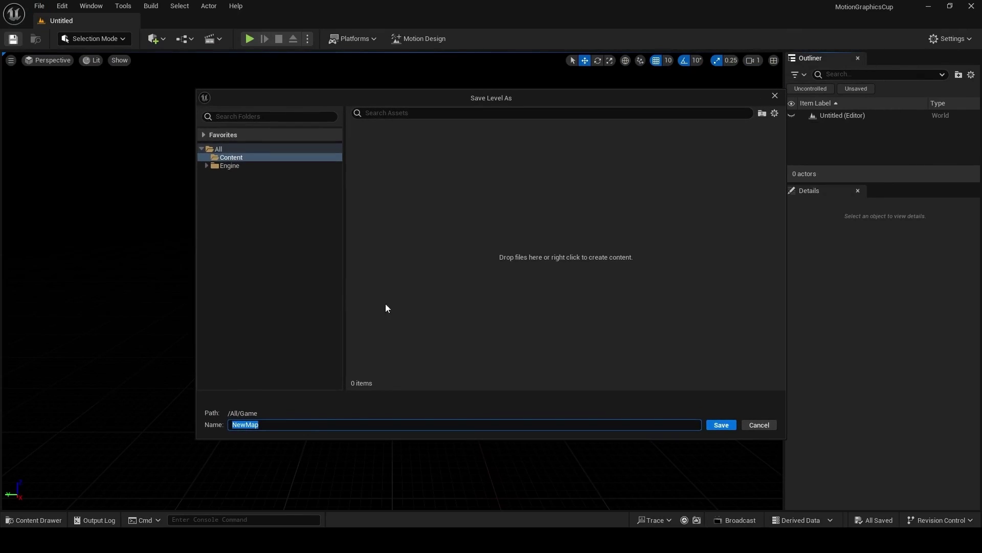
pyautogui.rightClick(443, 240)
pyautogui.click(477, 259)
pyautogui.write('Maps')
pyautogui.press('Return')
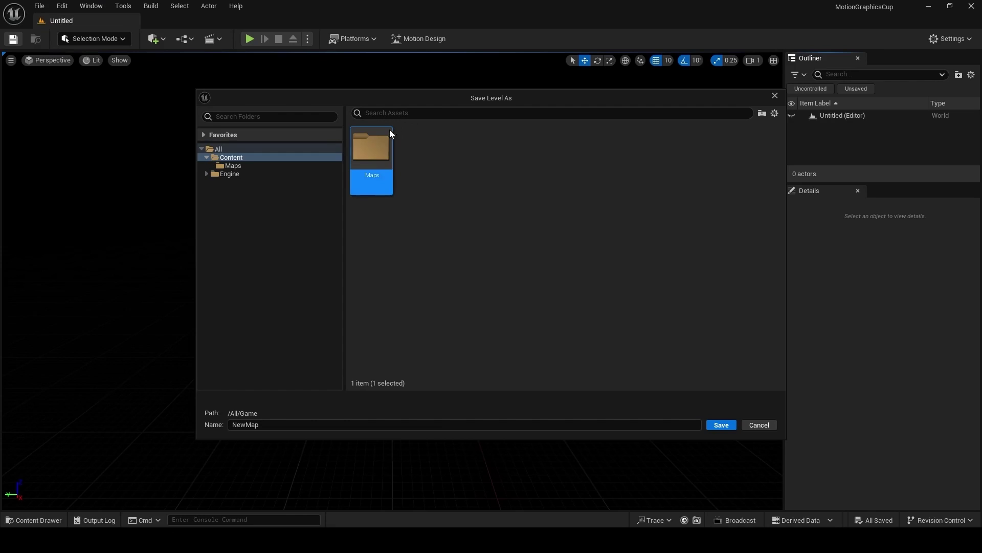
pyautogui.doubleClick(372, 149)
# - Save the level in Maps as MotionGraphicsCup
pyautogui.click(306, 428)
pyautogui.hotkey('ctrl', 'a')
pyautogui.write('MotionGraphicsCup')
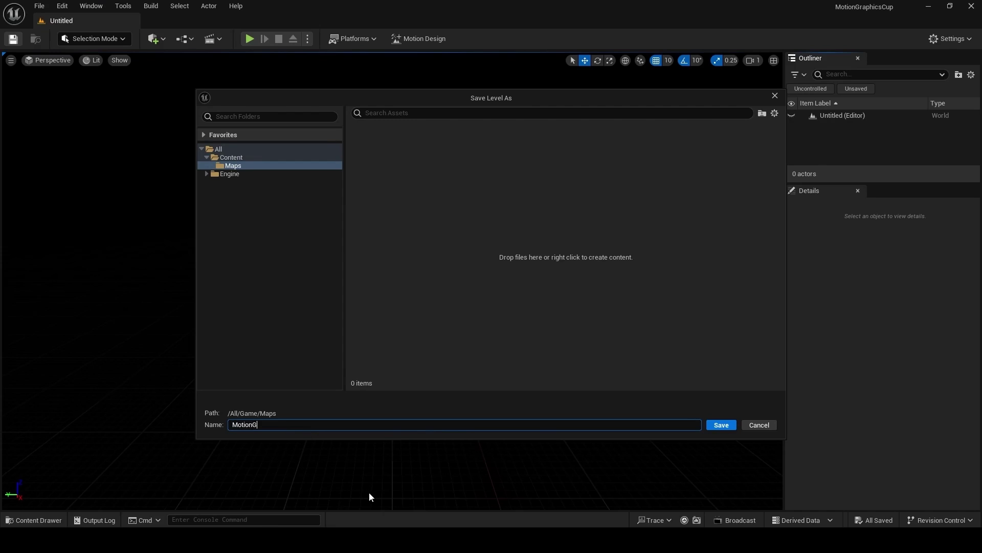
pyautogui.press('Return')
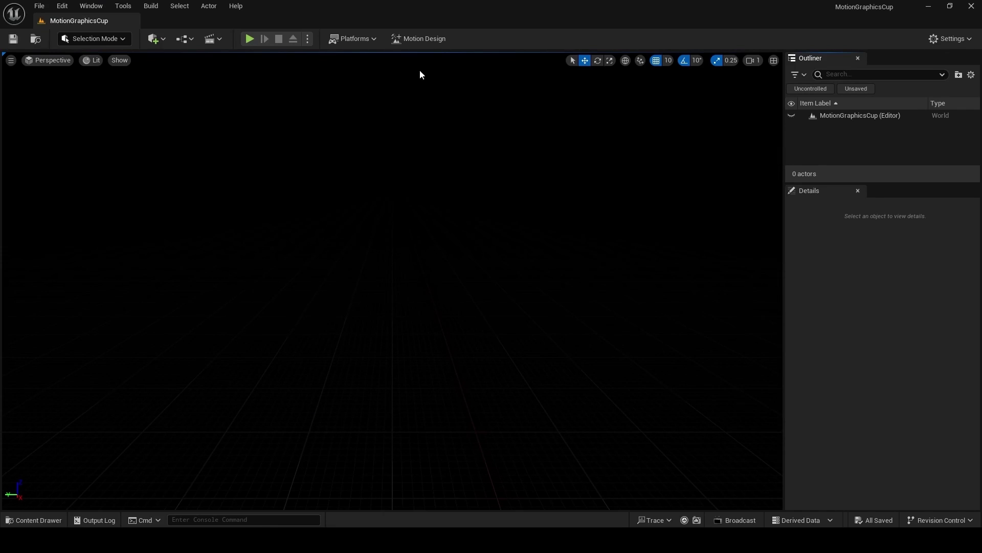
# - Spawn the Motion Design default scene, lights and camera, then save the level
pyautogui.click(425, 39)
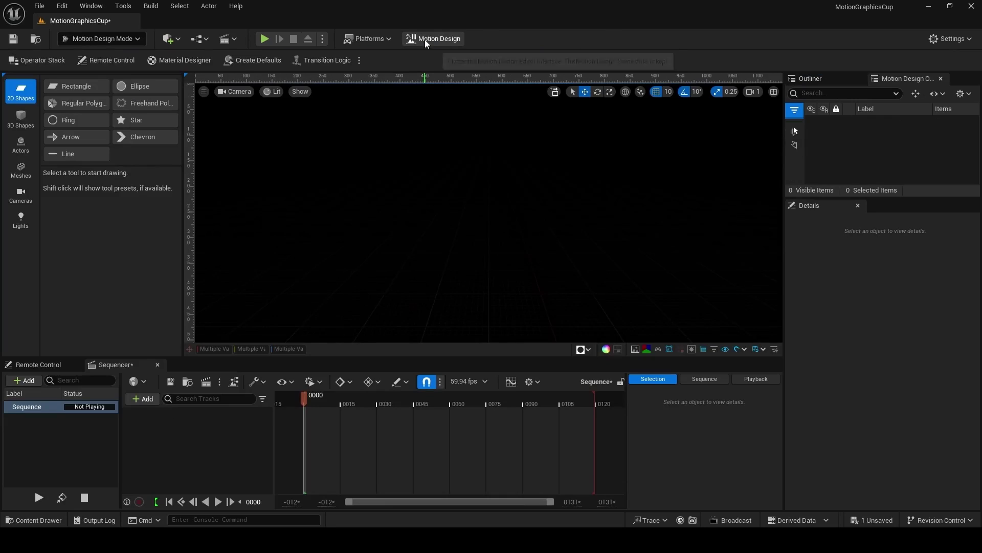
pyautogui.click(250, 63)
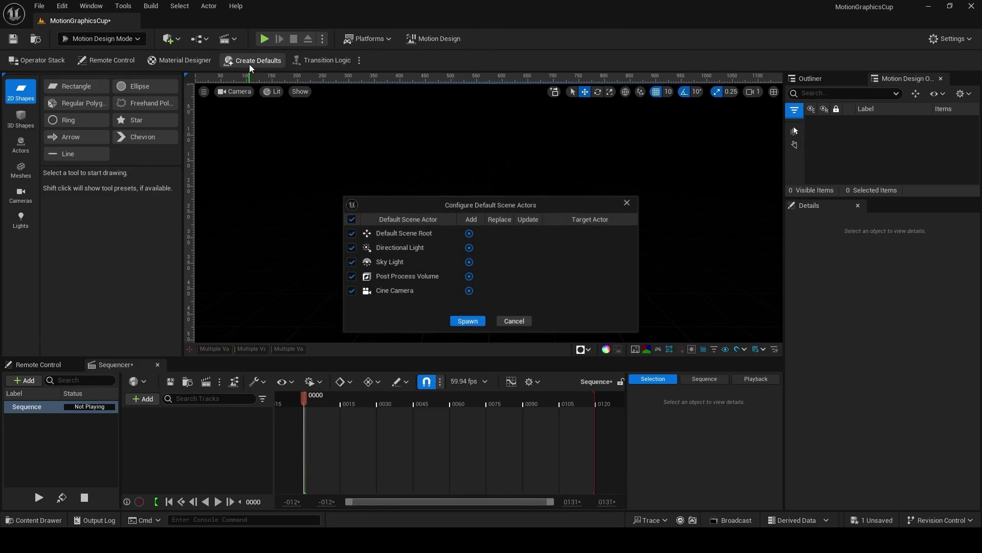
pyautogui.click(463, 320)
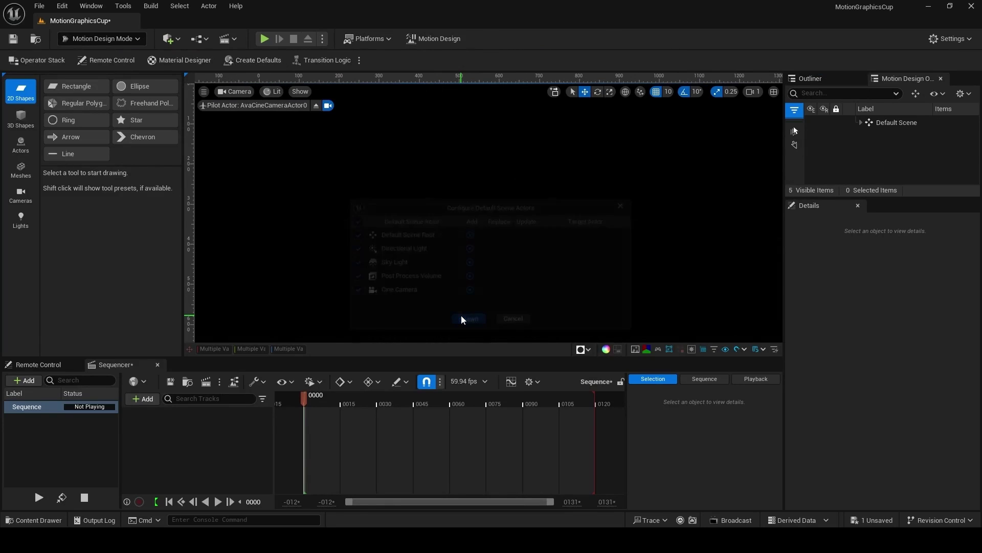
pyautogui.click(13, 39)
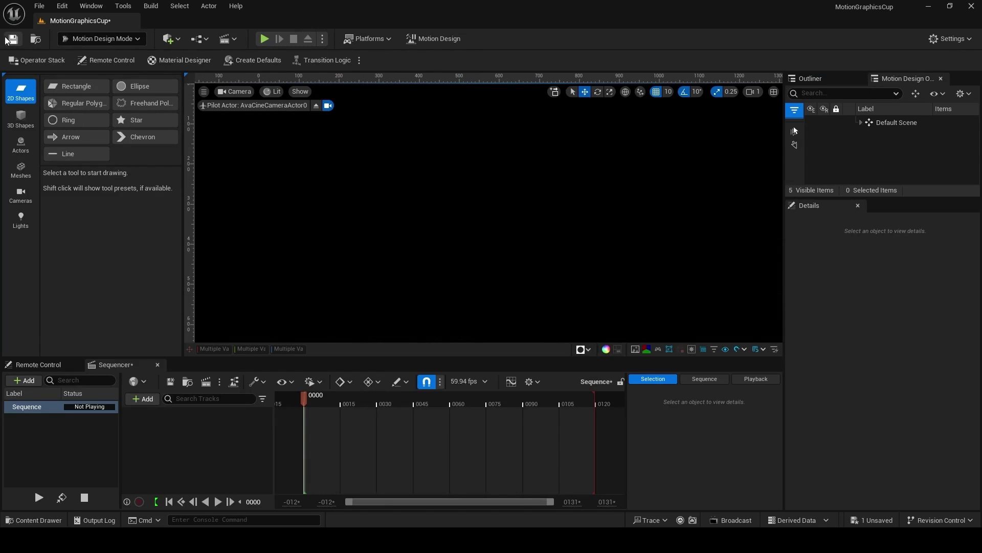
pyautogui.hotkey('shift', '1')
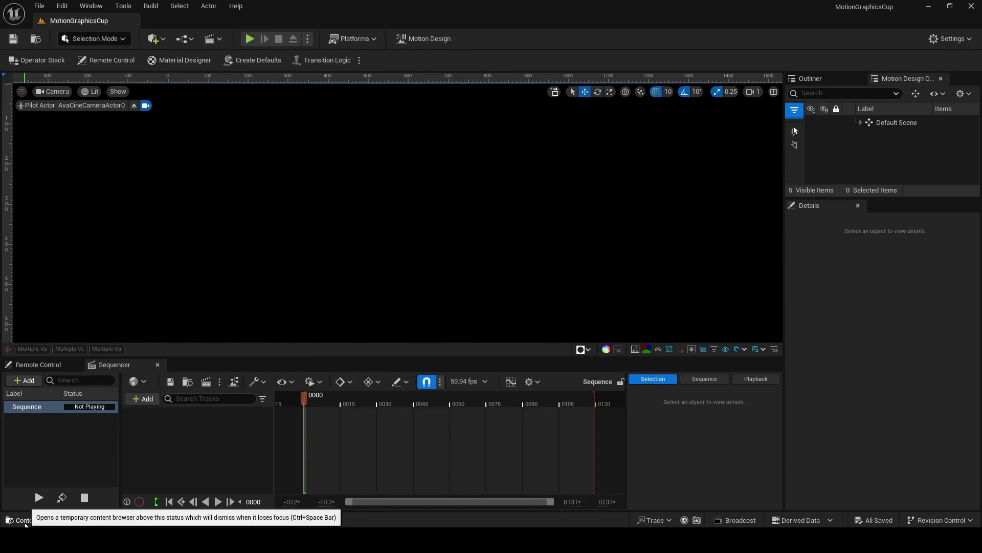
# - Create and open an empty Meshes folder under Content
pyautogui.click(34, 520)
pyautogui.rightClick(361, 410)
pyautogui.click(419, 183)
pyautogui.write('Meshes')
pyautogui.press('Return')
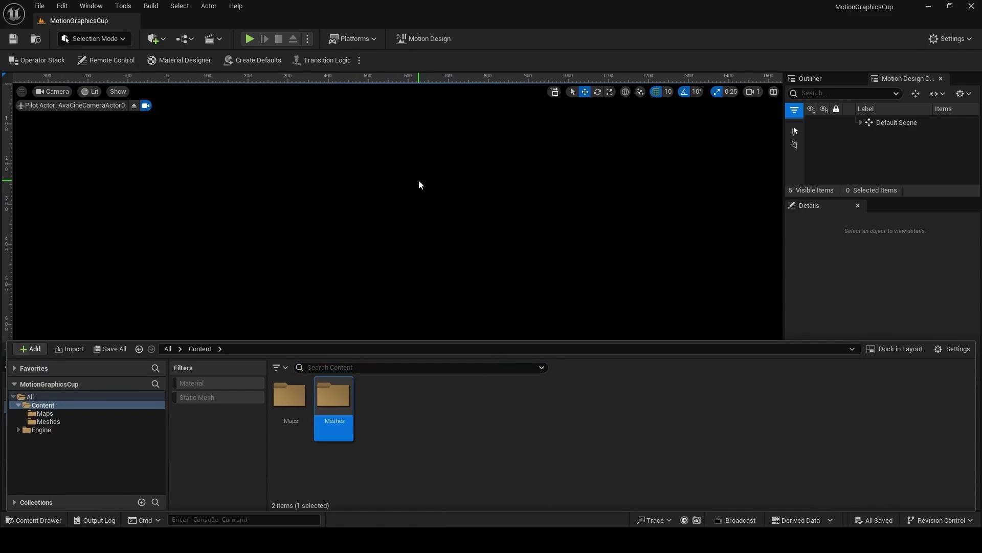
pyautogui.doubleClick(323, 409)
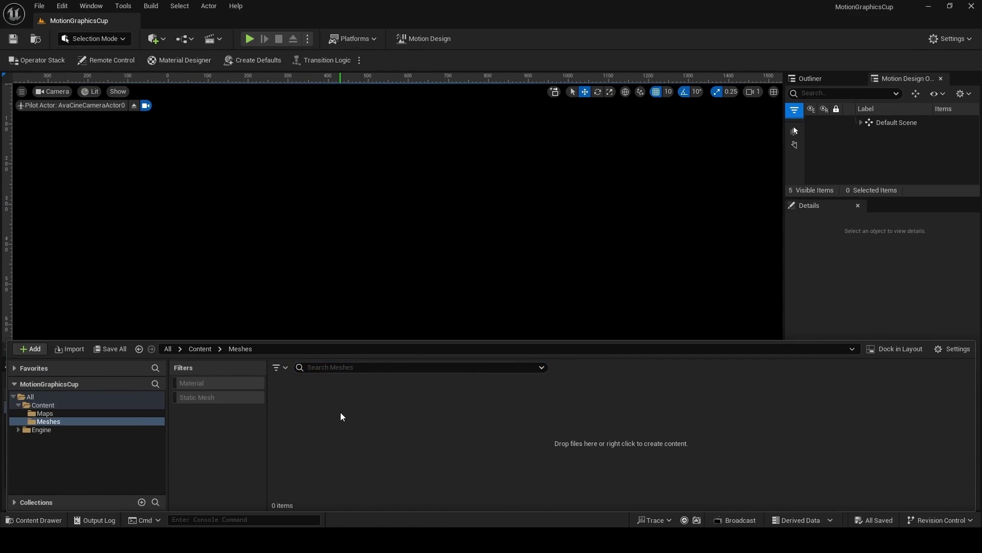
pyautogui.rightClick(342, 416)
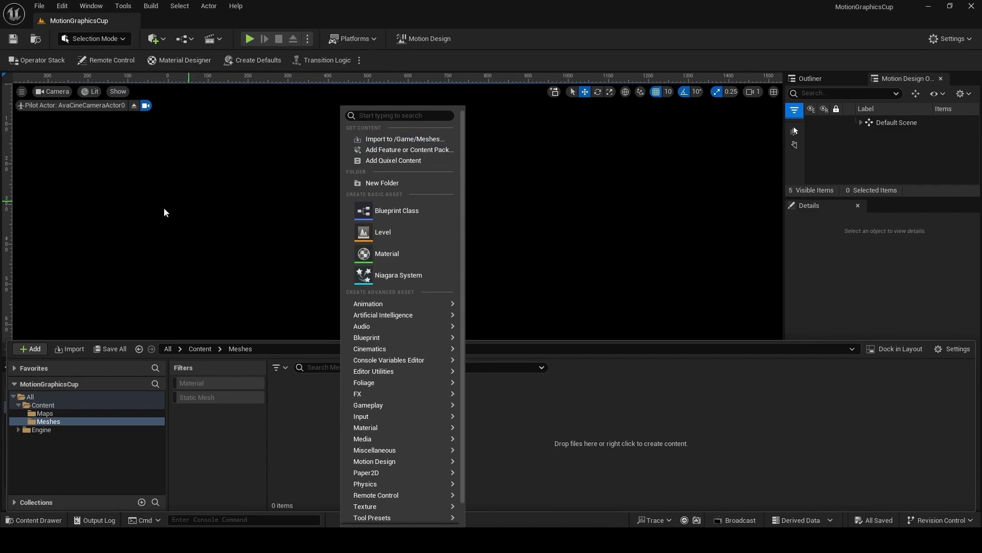
# - Import the FBX meshes into the Meshes folder
pyautogui.click(52, 222)
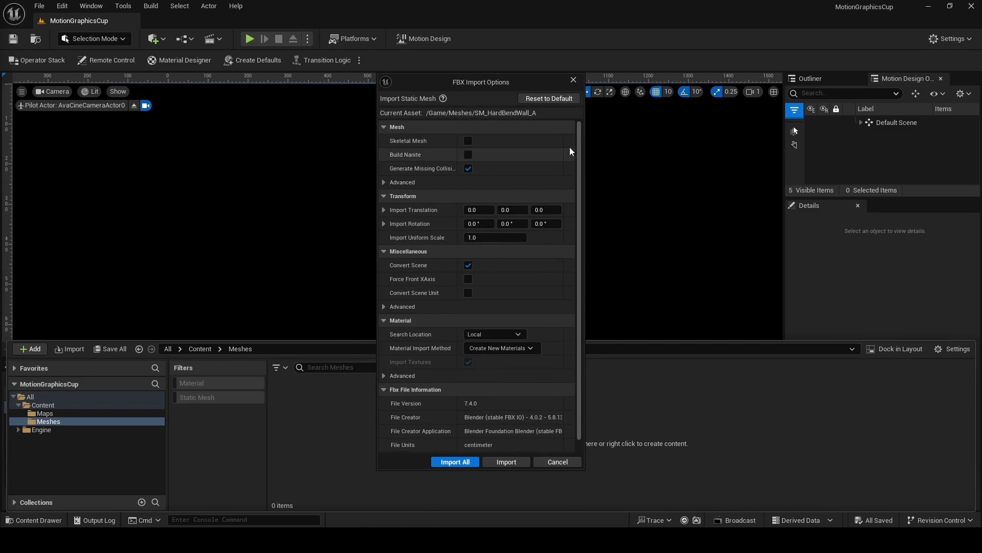
pyautogui.click(460, 461)
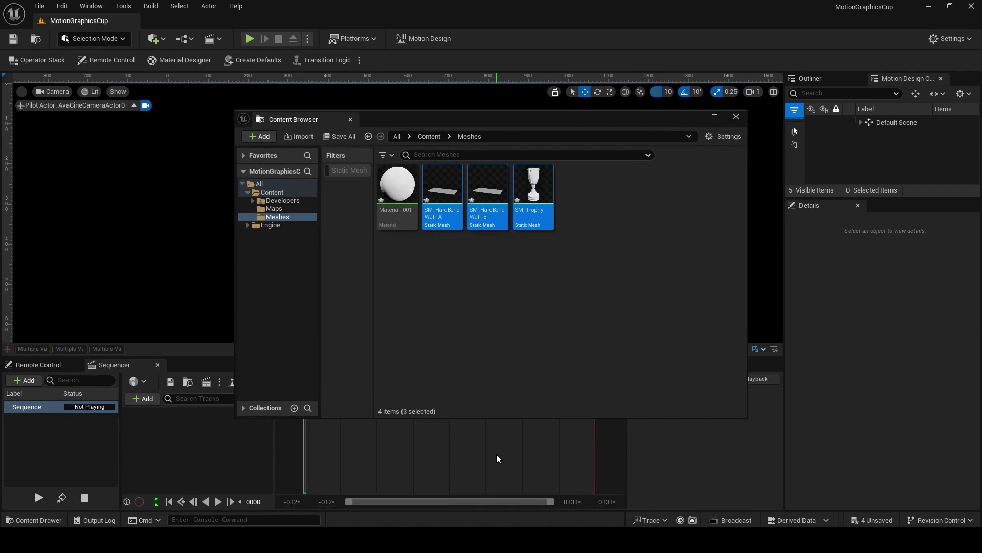
pyautogui.click(504, 353)
# - Inspect SM_HardBendWall_A, SM_HardBendWall_B and SM_Trophy in the mesh editor
pyautogui.click(443, 213)
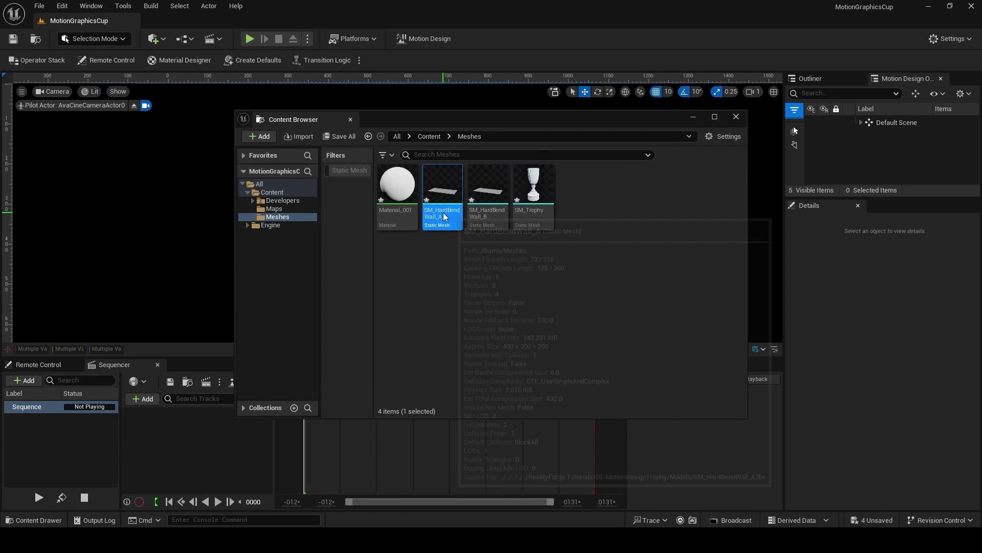
pyautogui.doubleClick(443, 213)
pyautogui.moveTo(412, 320); pyautogui.dragTo(538, 338)
pyautogui.scroll(2, 413, 321)
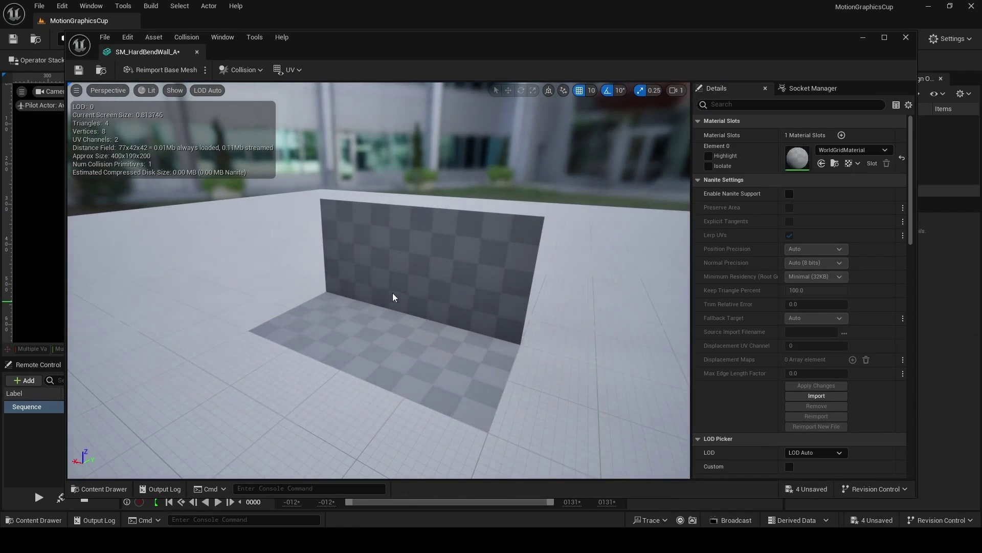
pyautogui.hotkey('ctrl', 'space')
pyautogui.click(399, 380)
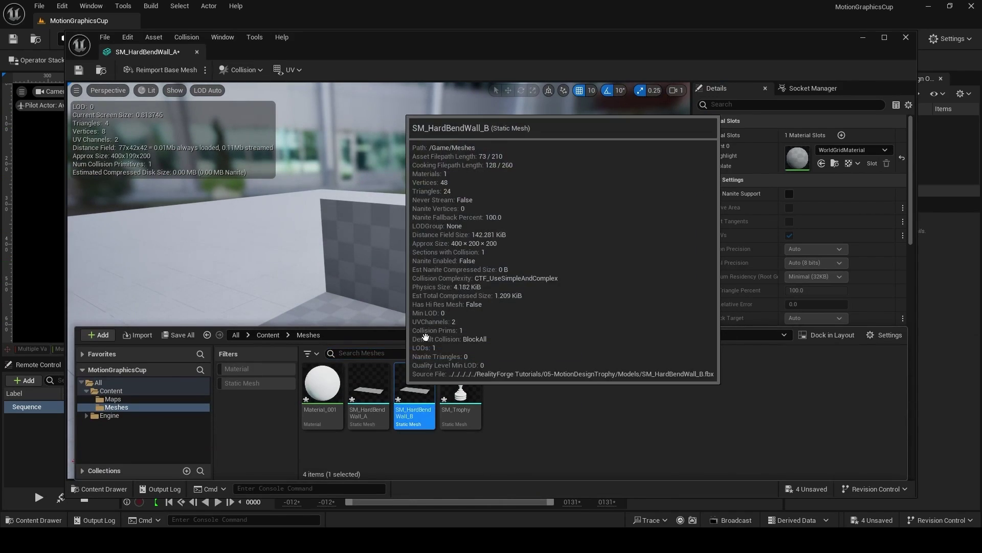
pyautogui.scroll(-5, 363, 342)
pyautogui.moveTo(365, 346); pyautogui.dragTo(574, 448)
pyautogui.scroll(4, 365, 346)
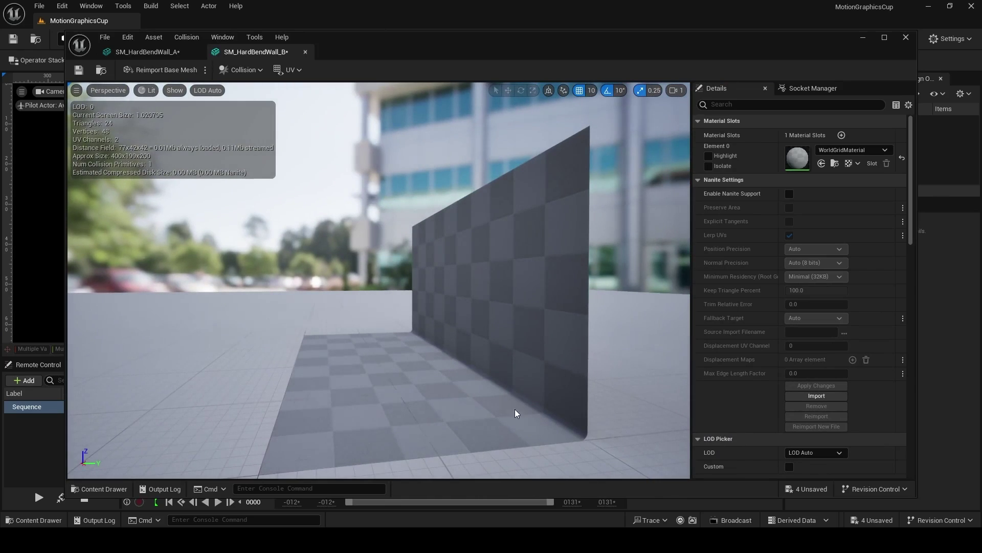
pyautogui.hotkey('ctrl', 'space')
pyautogui.doubleClick(456, 395)
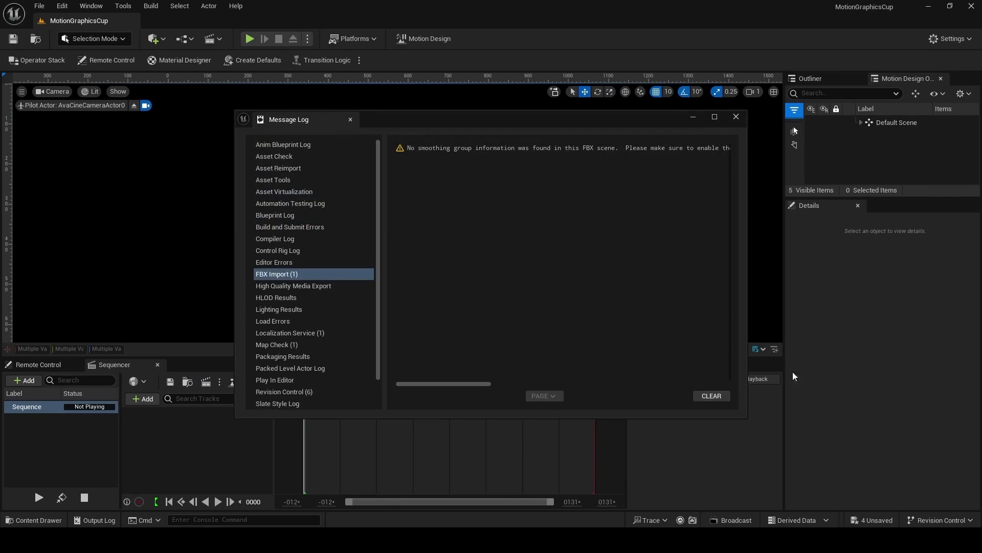
# - Save all the imported mesh assets
pyautogui.click(736, 117)
pyautogui.click(864, 522)
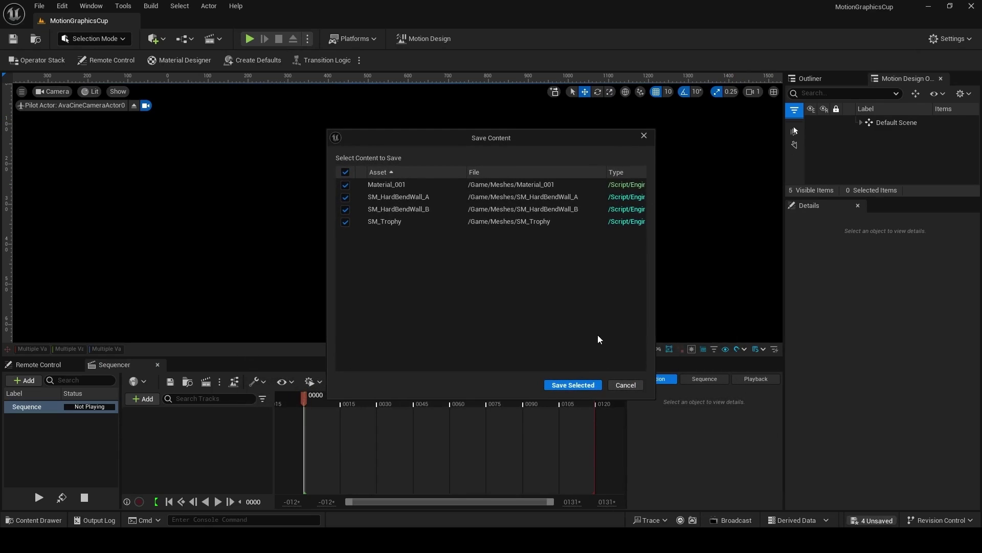
pyautogui.click(573, 383)
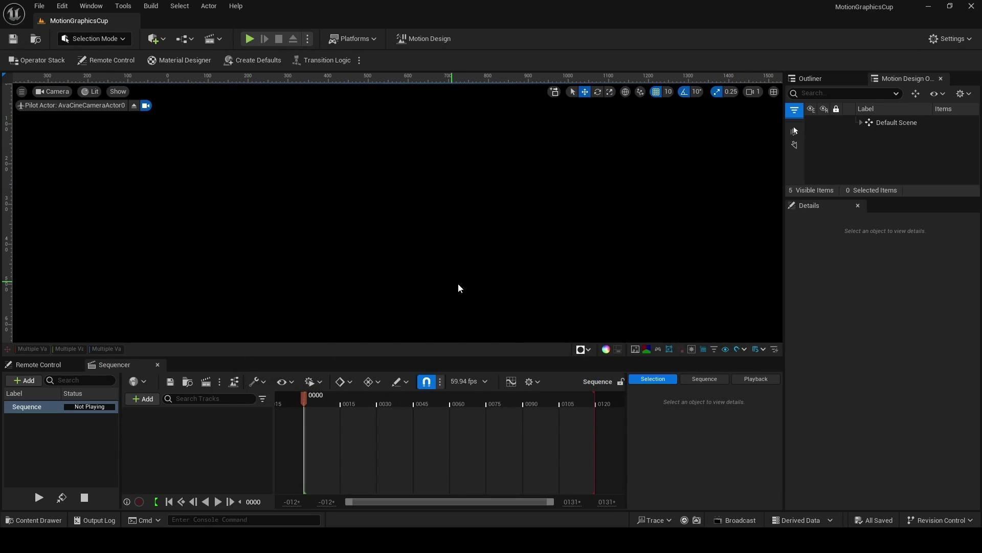
# - Place SM_HardBendWall_A in the level and zero its and Default Scene's locations
pyautogui.click(860, 123)
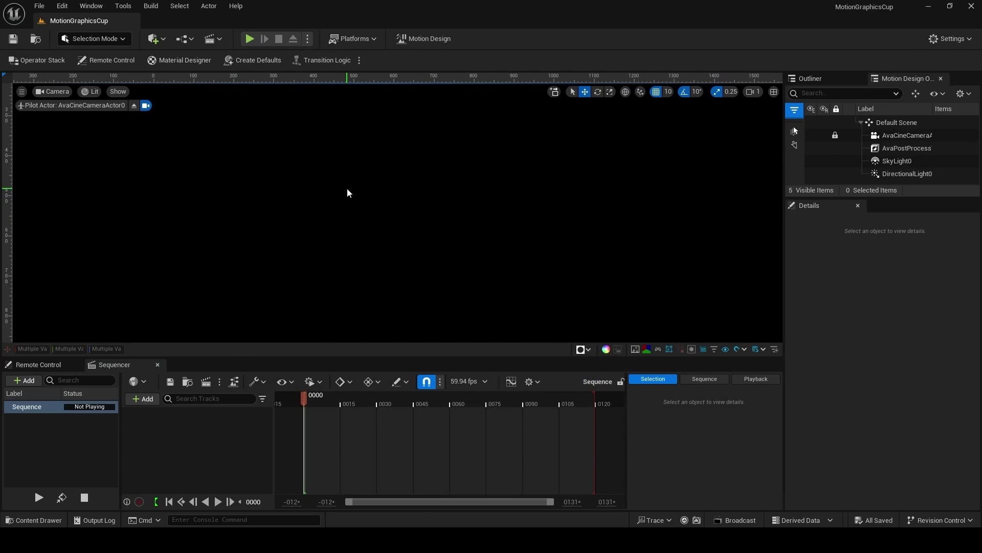
pyautogui.hotkey('ctrl', 'space')
pyautogui.moveTo(339, 405); pyautogui.dragTo(459, 223)
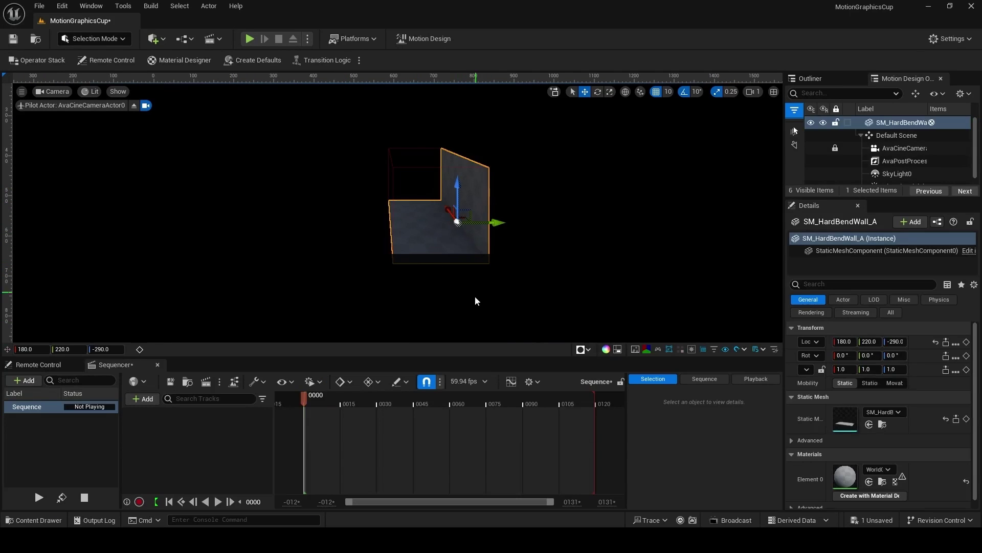
pyautogui.click(935, 342)
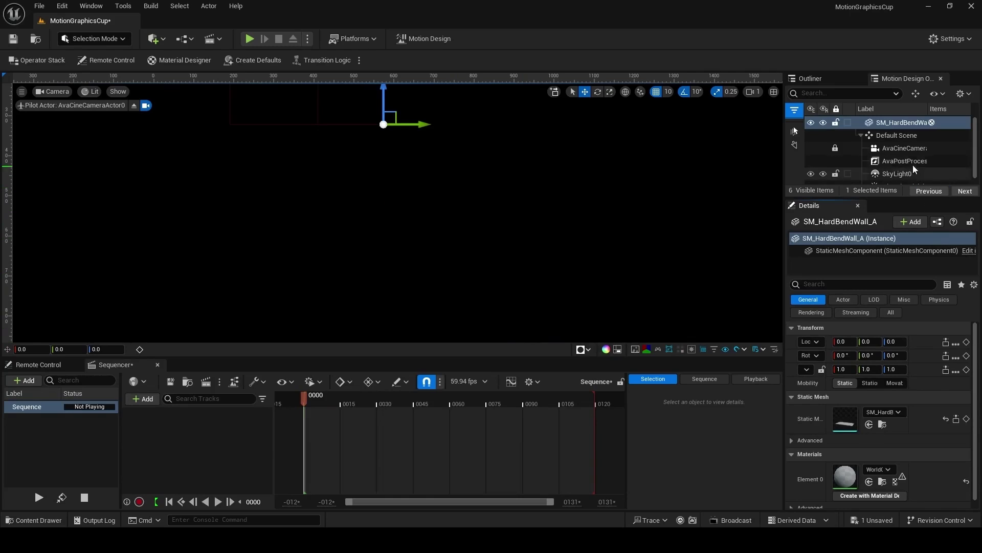
pyautogui.click(898, 135)
pyautogui.click(935, 330)
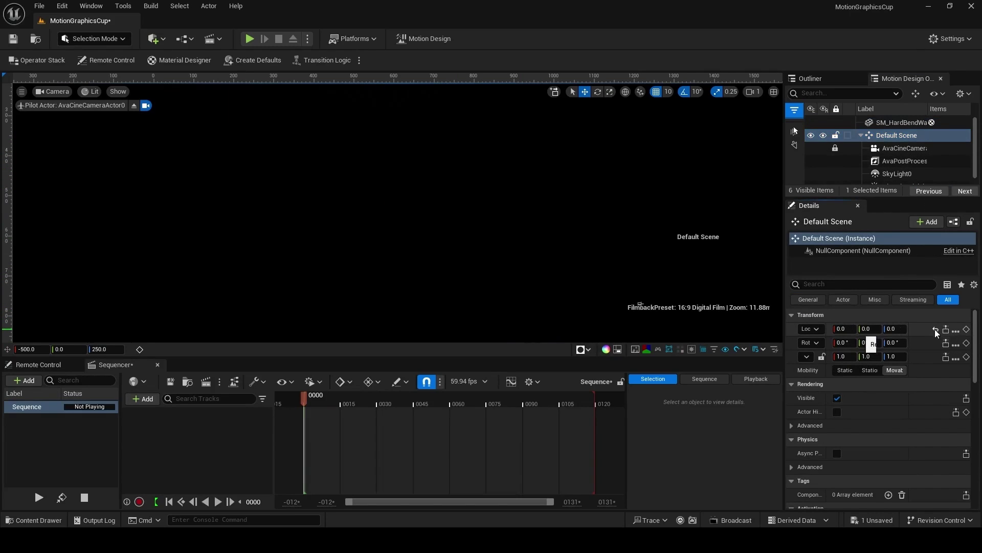
# - Frame the view on the wall and orbit around it to inspect the backdrop
pyautogui.moveTo(350, 143); pyautogui.dragTo(425, 146, button='right')
pyautogui.click(885, 122)
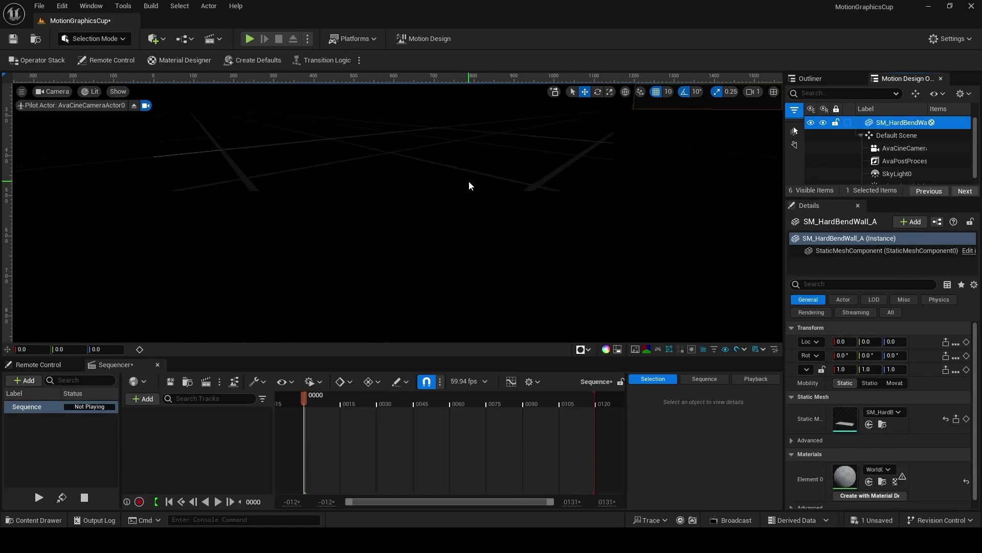
pyautogui.press('f')
pyautogui.moveTo(406, 166); pyautogui.dragTo(420, 210, button='middle')
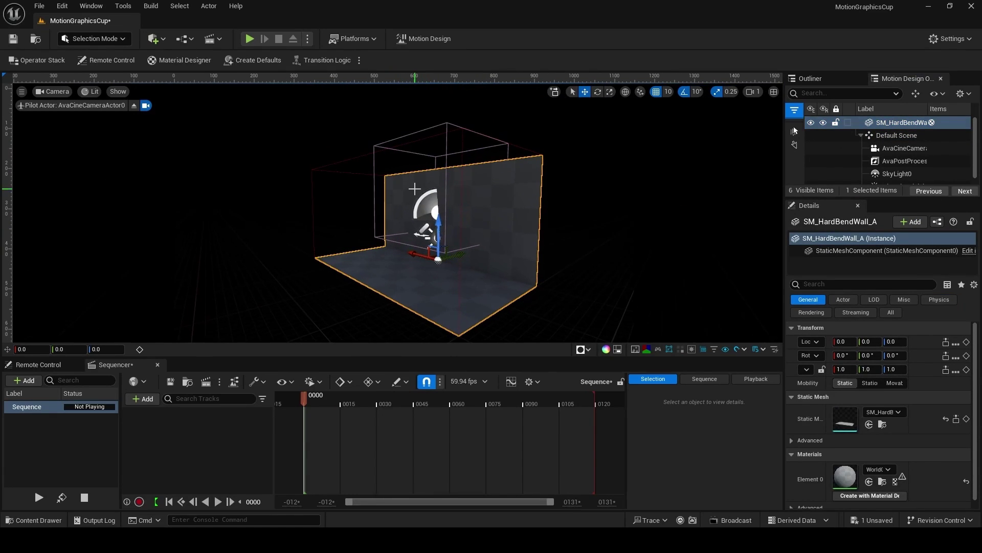
pyautogui.keyDown('alt'); pyautogui.moveTo(409, 195); pyautogui.dragTo(430, 200); pyautogui.keyUp('alt')
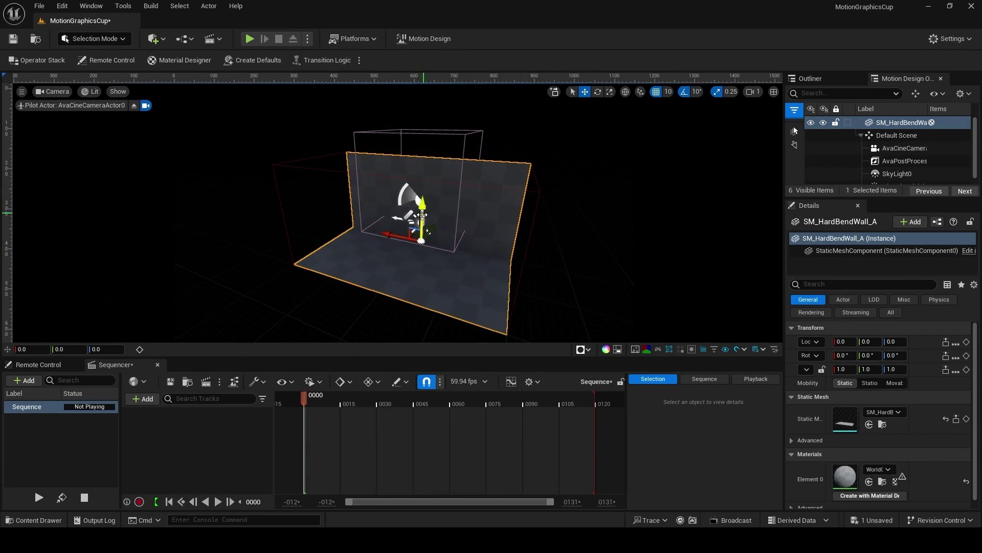
pyautogui.scroll(5, 476, 246)
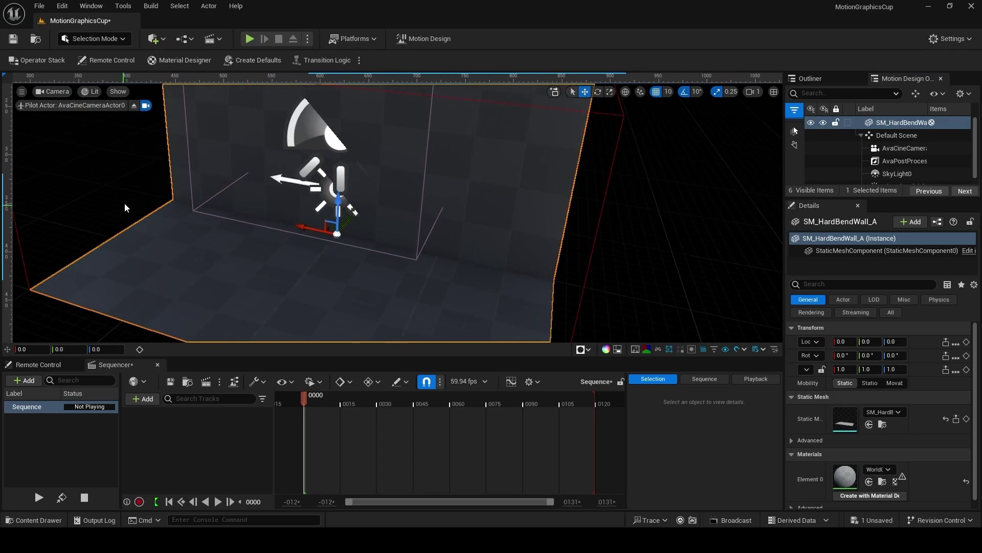
pyautogui.moveTo(153, 275); pyautogui.dragTo(199, 134, button='middle')
pyautogui.scroll(-5, 421, 235)
pyautogui.moveTo(277, 114); pyautogui.dragTo(422, 177, button='middle')
pyautogui.scroll(2, 367, 205)
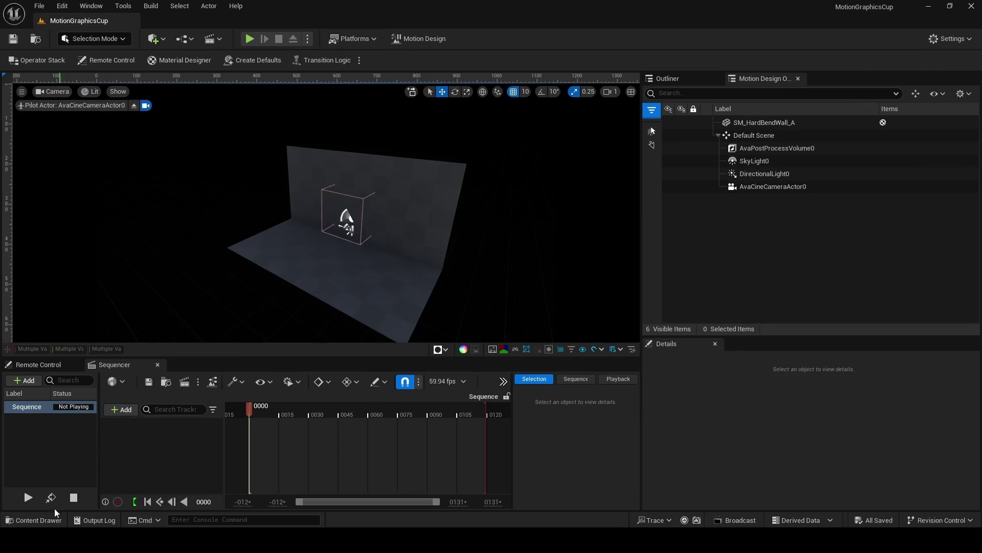
pyautogui.click(51, 519)
# - Create and open a Textures folder under Content
pyautogui.click(200, 349)
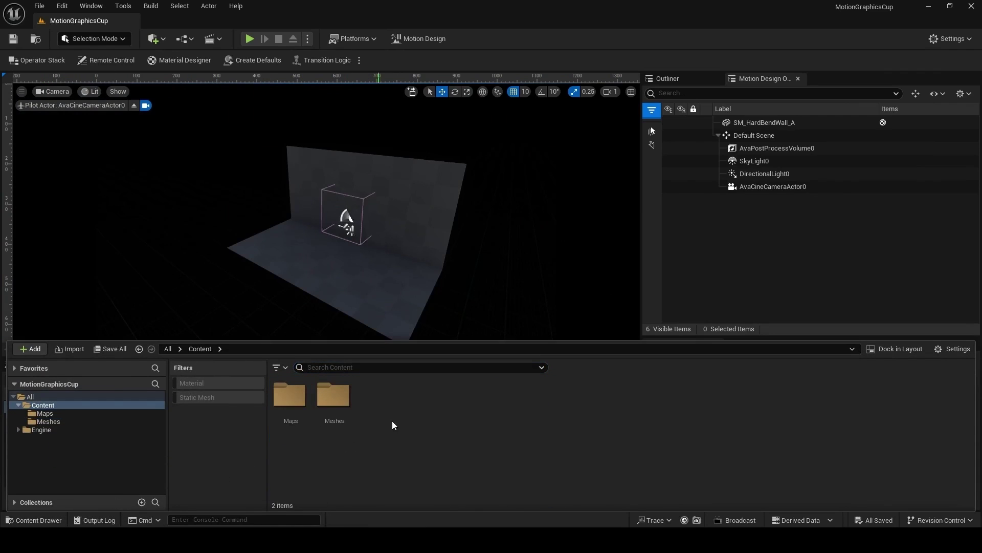
pyautogui.rightClick(427, 422)
pyautogui.click(499, 79)
pyautogui.write('Textur')
pyautogui.press('Return')
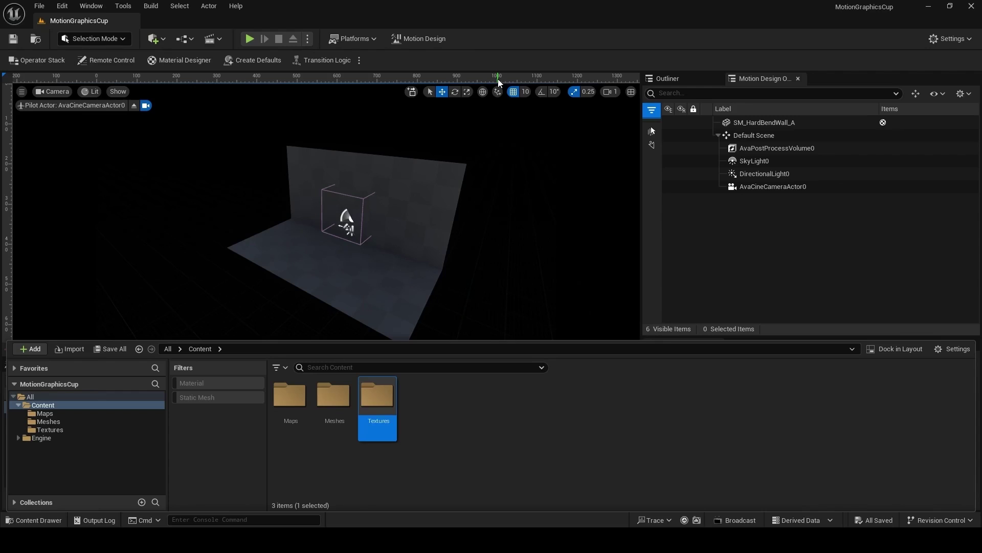
pyautogui.doubleClick(378, 396)
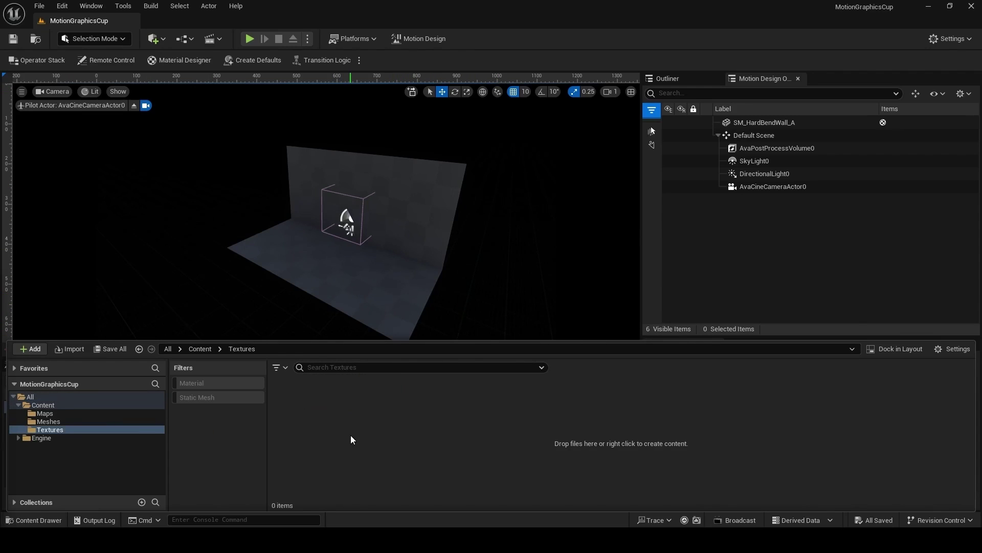
# - Inspect the imported StreaksTest_StreaksBnW texture and save it
pyautogui.click(364, 424)
pyautogui.click(295, 401)
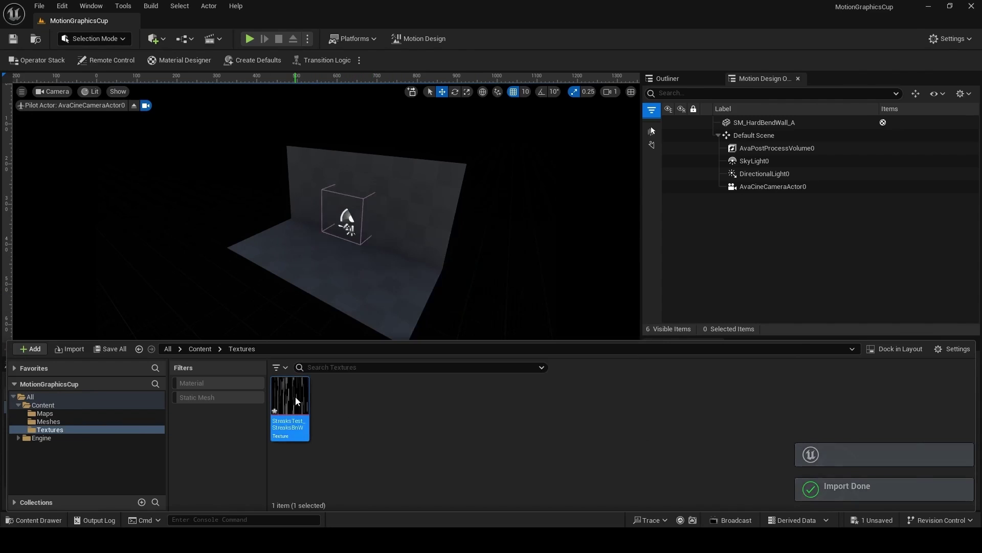
pyautogui.doubleClick(291, 400)
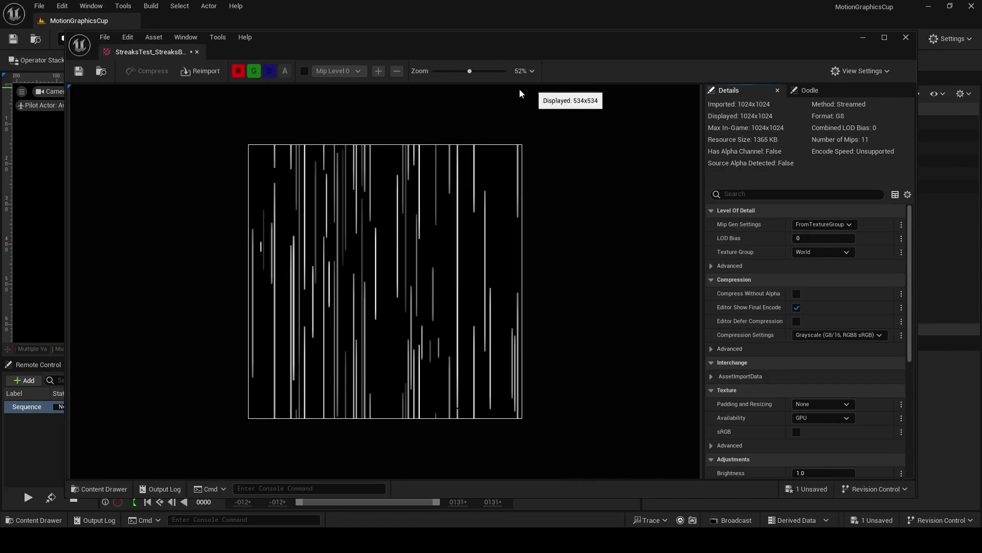
pyautogui.click(197, 51)
pyautogui.click(851, 516)
pyautogui.click(564, 391)
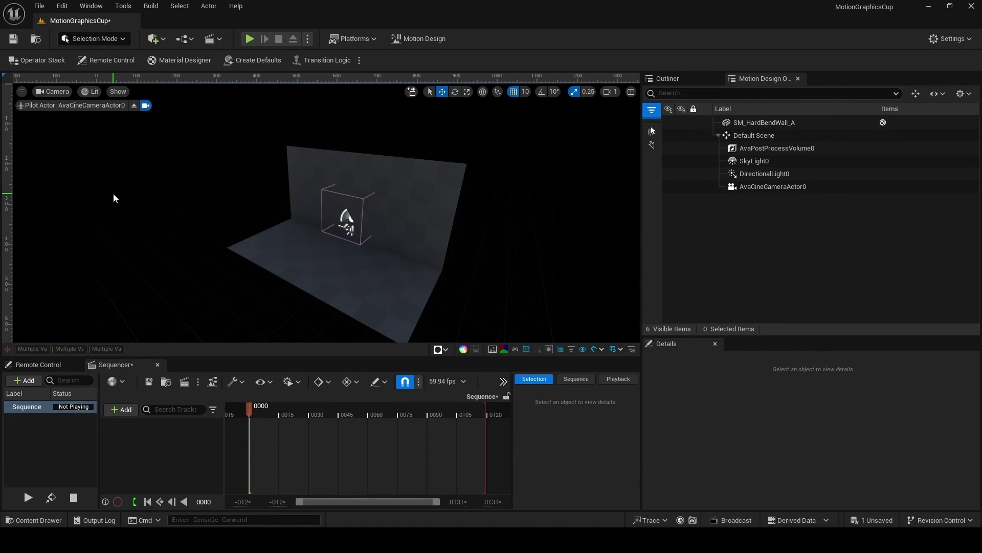
pyautogui.click(182, 58)
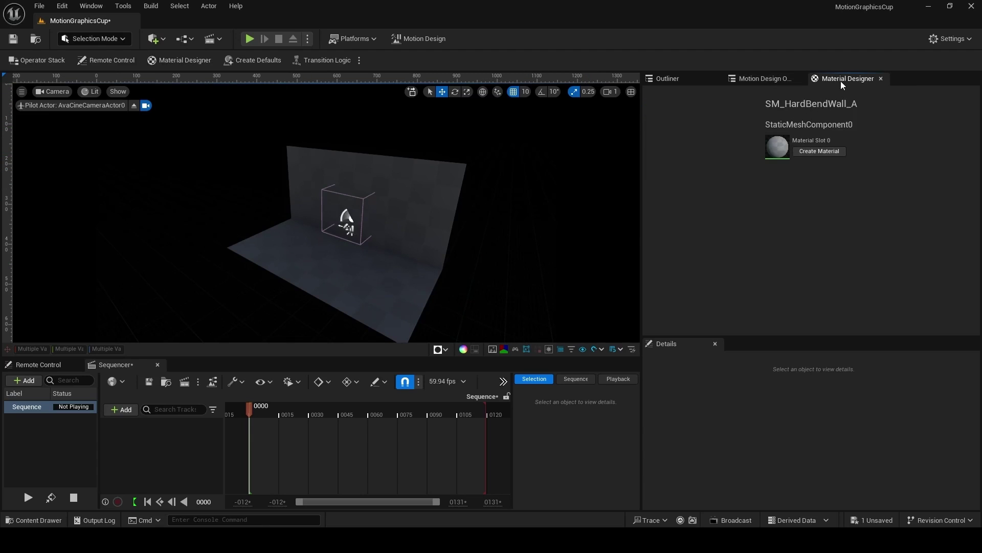
# - Create an unlit, translucent Surface material for SM_HardBendWall_A in Material Designer
pyautogui.click(409, 239)
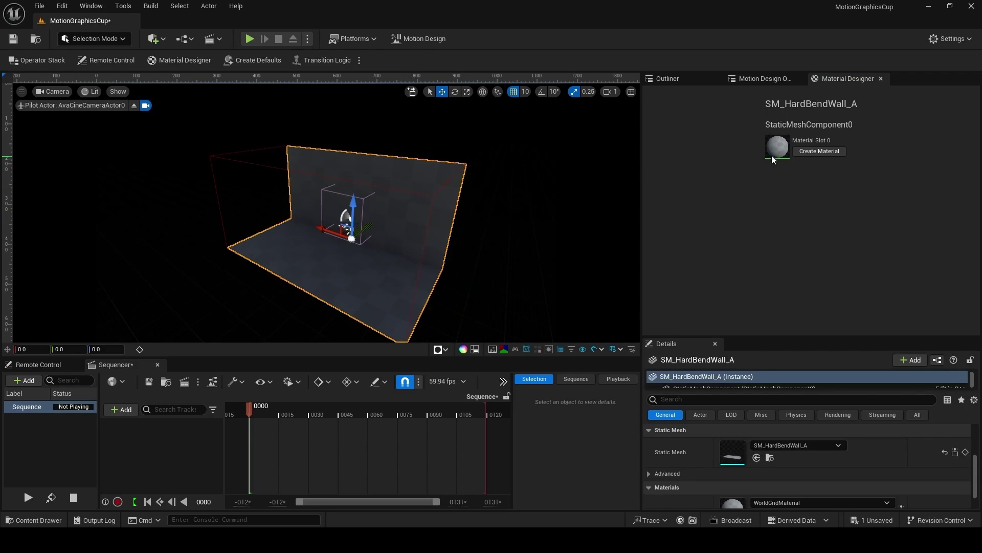
pyautogui.click(809, 151)
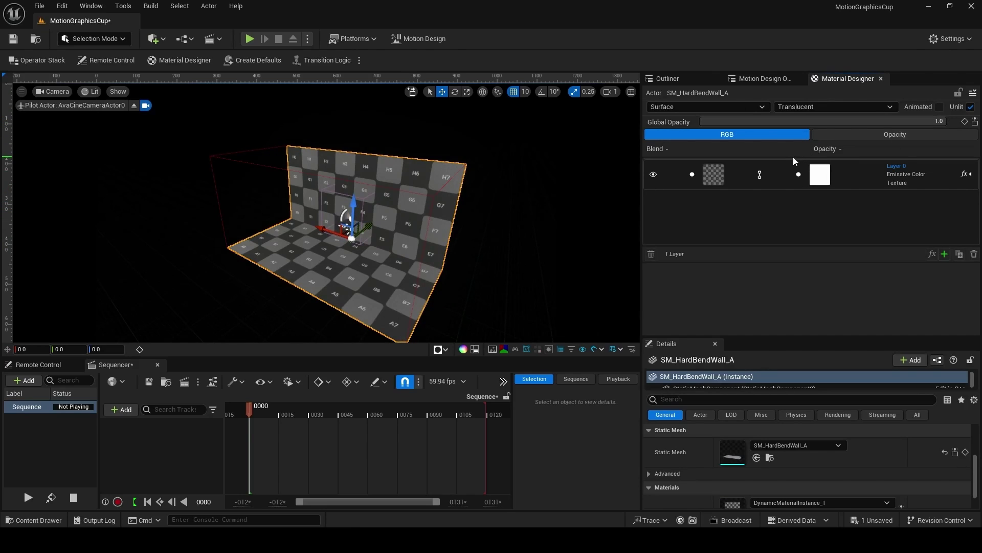
pyautogui.click(742, 106)
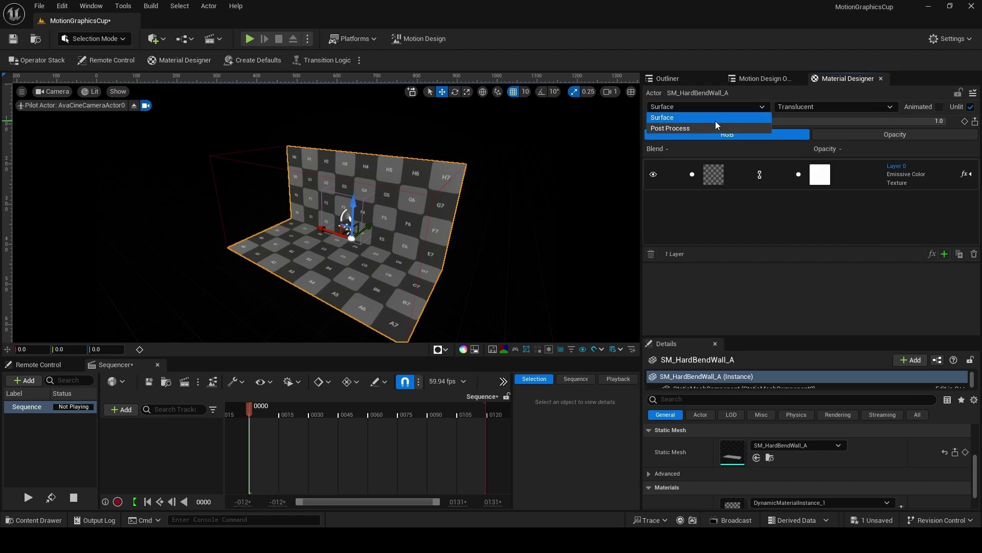
pyautogui.click(728, 105)
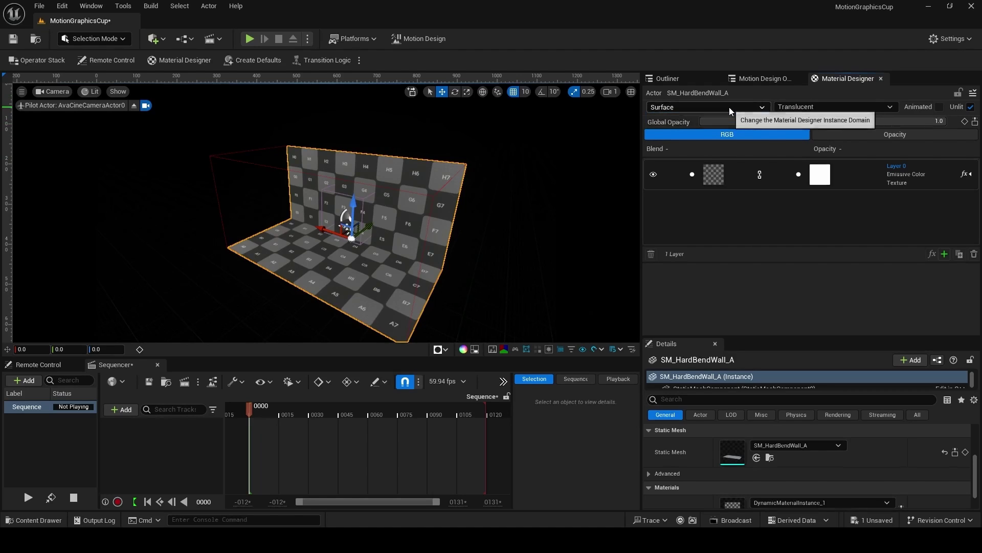
pyautogui.click(840, 106)
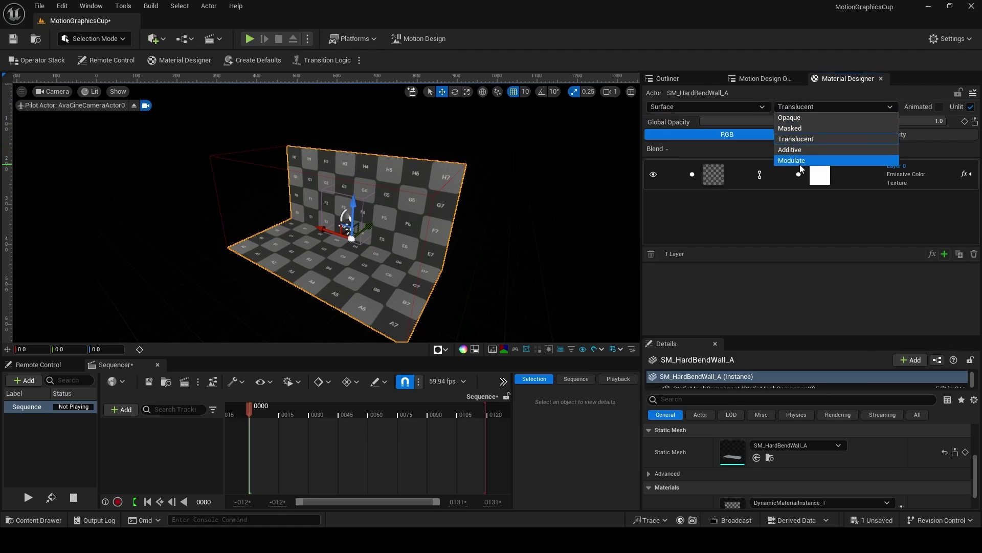
pyautogui.click(829, 108)
pyautogui.click(970, 106)
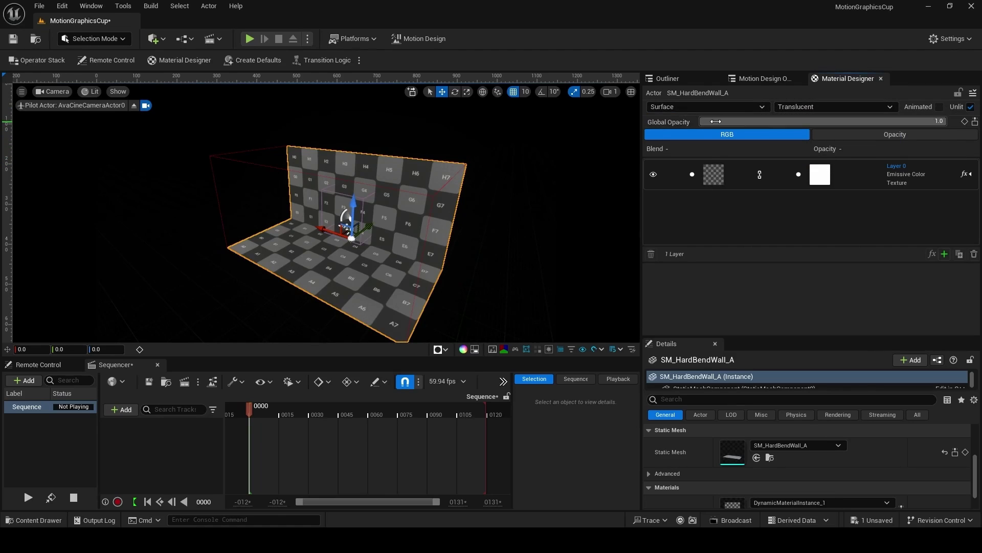
pyautogui.moveTo(869, 121); pyautogui.dragTo(830, 121)
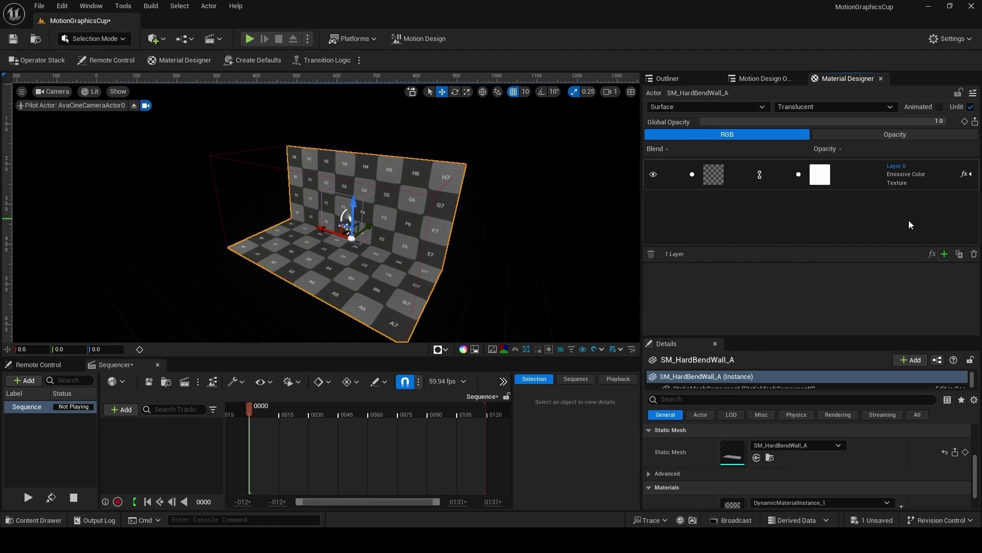
pyautogui.click(944, 253)
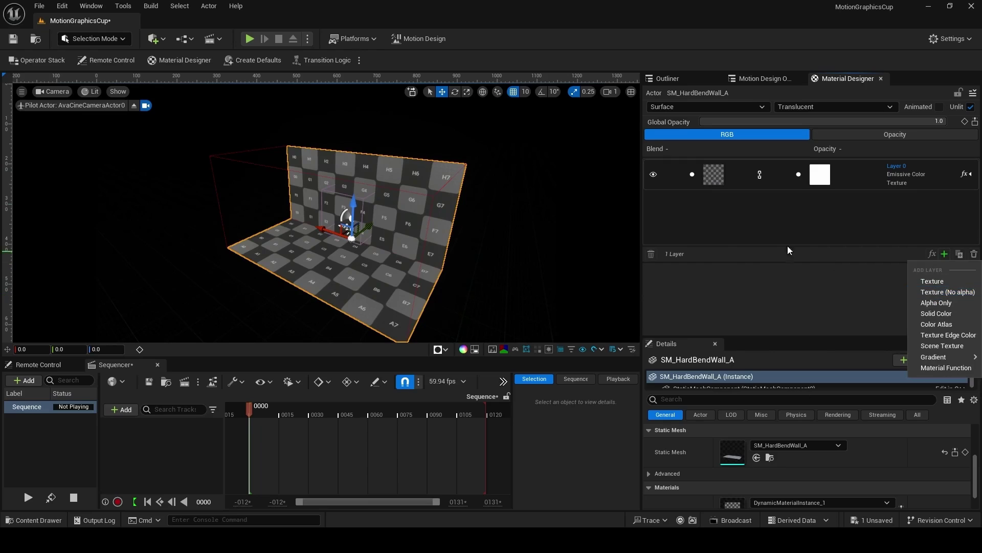
# - Add a solid colour layer and delete both texture layers from the wall material
pyautogui.click(932, 281)
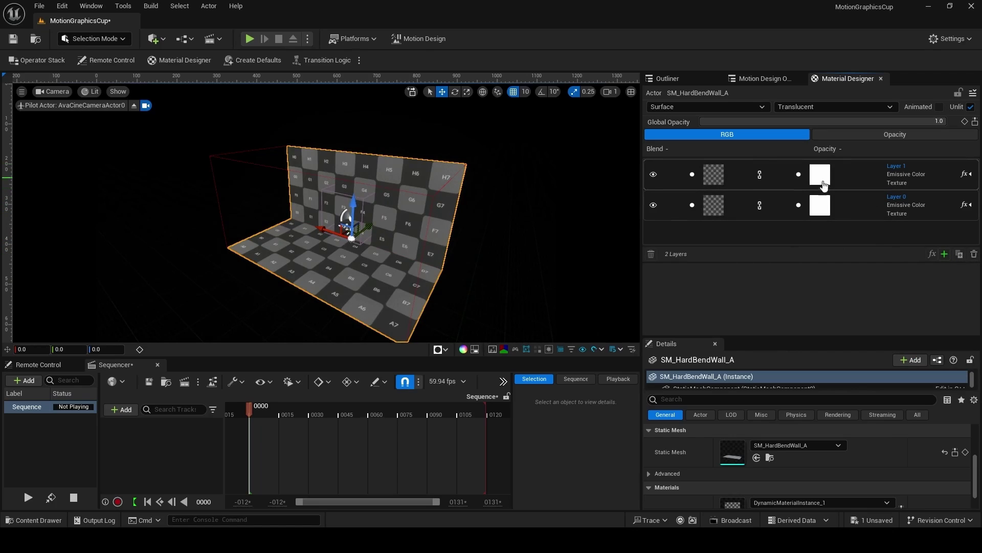
pyautogui.click(943, 257)
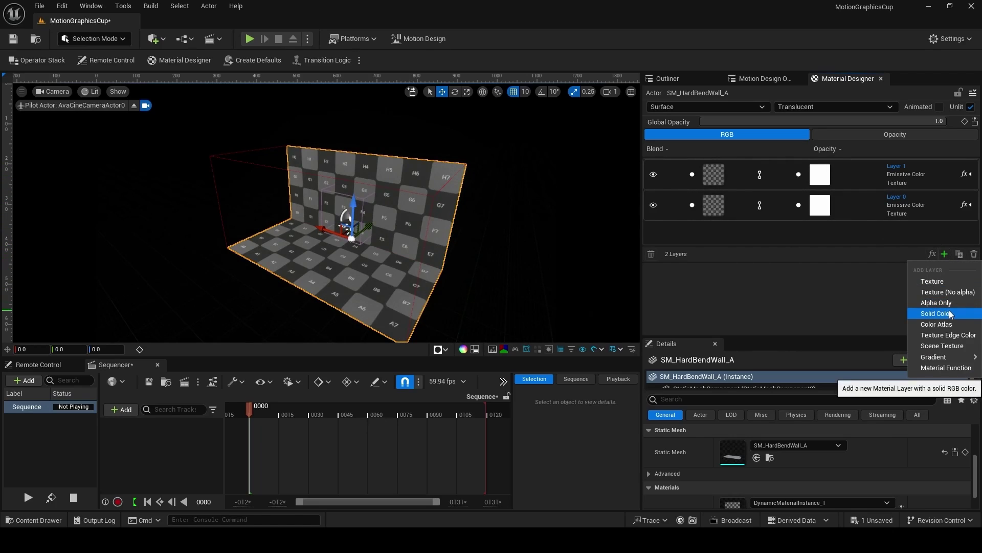
pyautogui.click(948, 313)
pyautogui.scroll(-1, 733, 185)
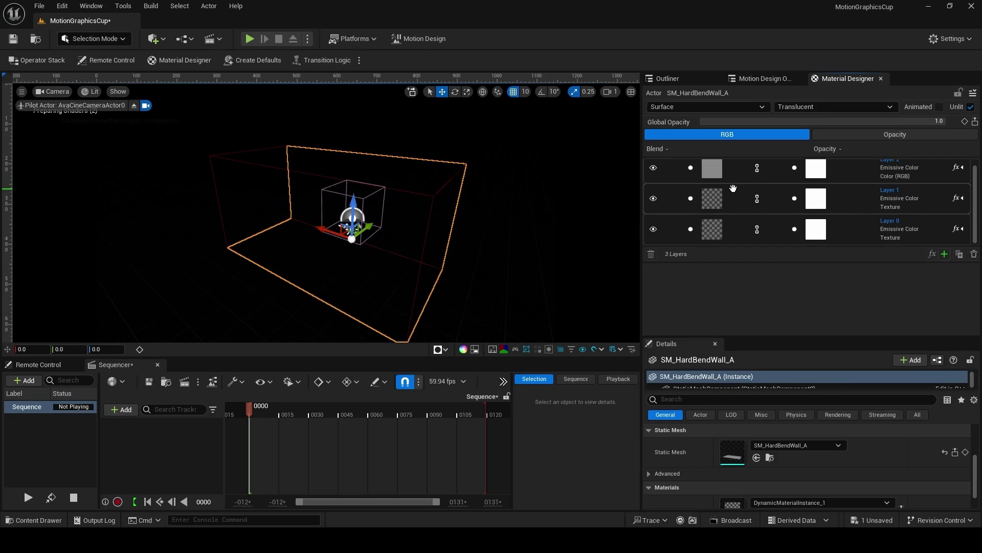
pyautogui.click(733, 192)
pyautogui.press('Delete')
pyautogui.click(732, 194)
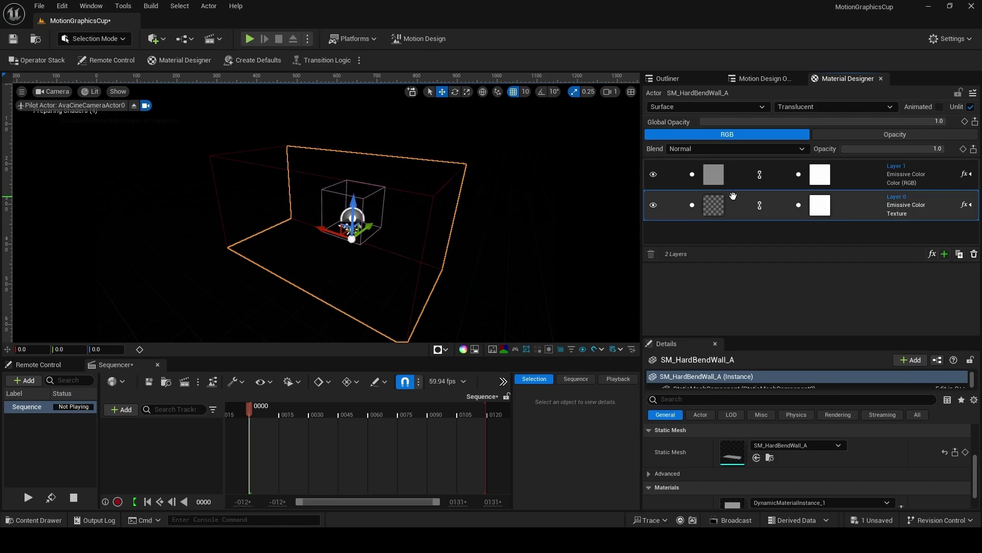
pyautogui.press('Delete')
# - Set the solid colour layer to bright orange
pyautogui.click(719, 188)
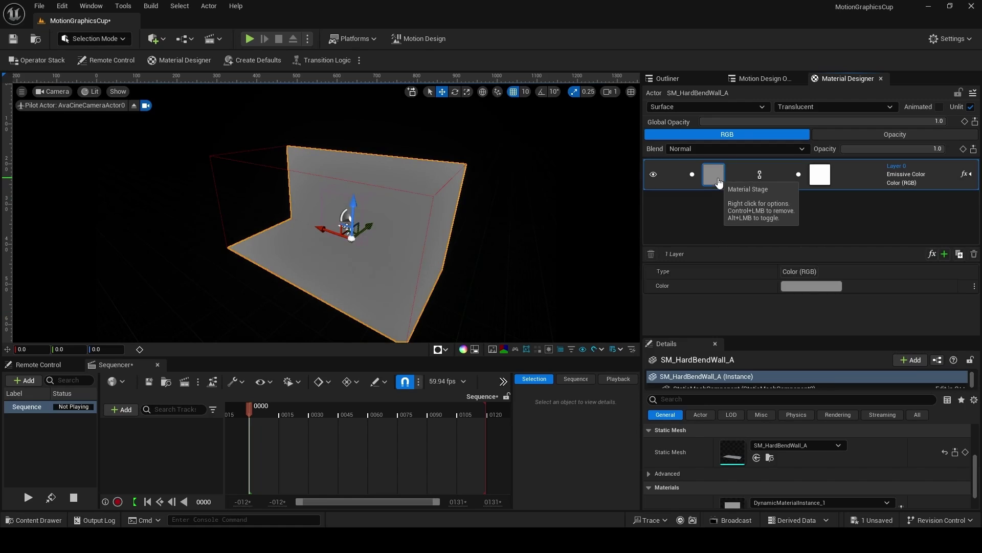
pyautogui.click(814, 290)
pyautogui.moveTo(668, 344); pyautogui.dragTo(734, 293)
pyautogui.click(750, 505)
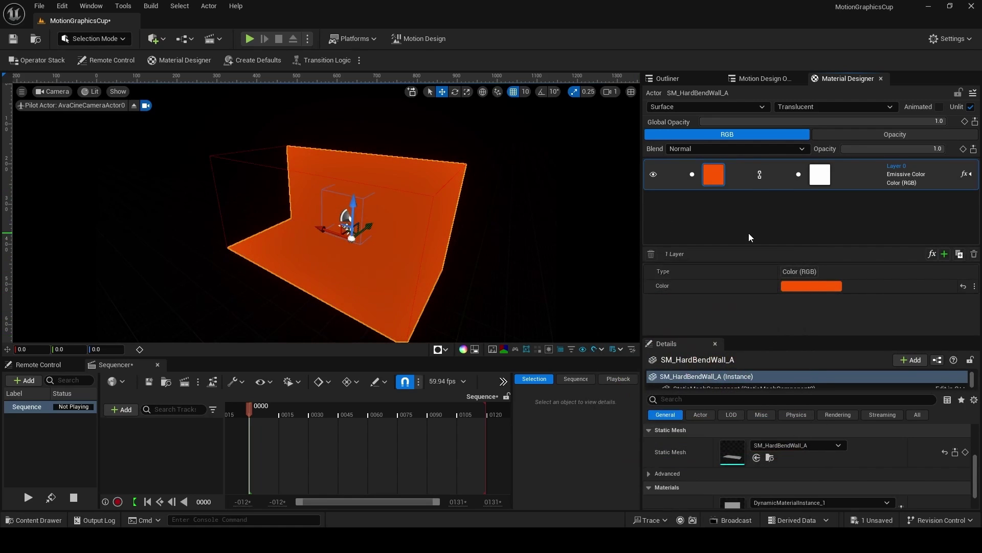
pyautogui.click(946, 254)
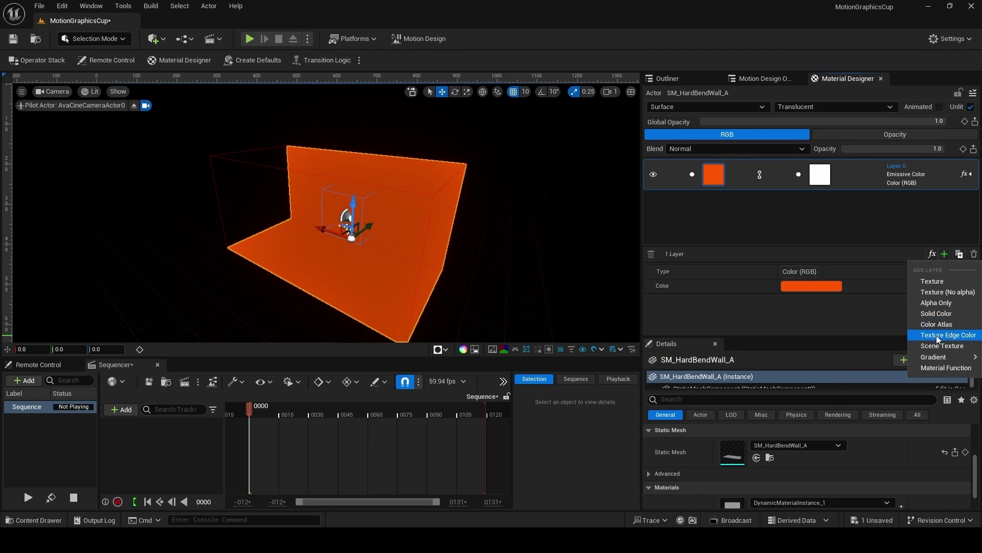
# - Change the orange layer's mask to a Radial Gradient and toggle it off and on to compare
pyautogui.moveTo(931, 357)
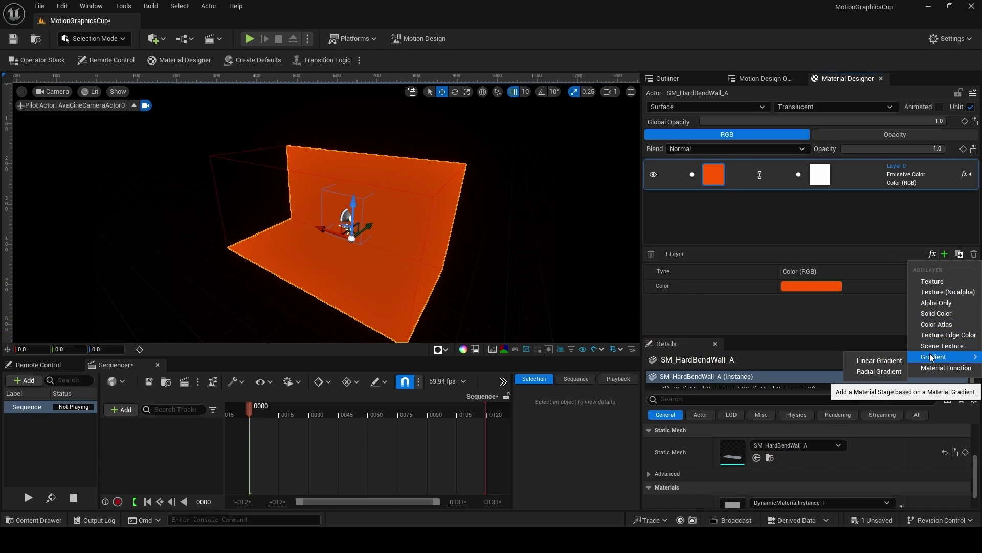
pyautogui.click(817, 184)
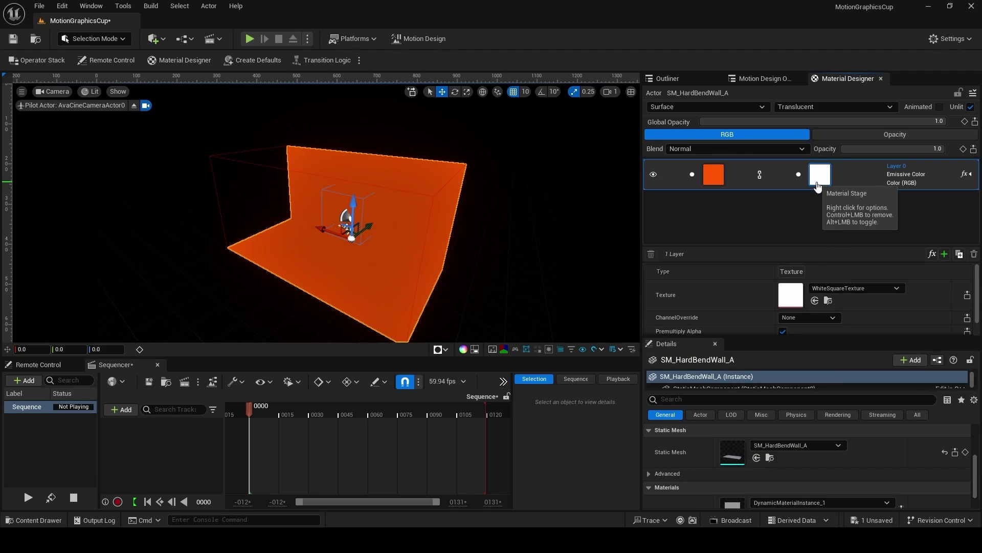
pyautogui.click(792, 271)
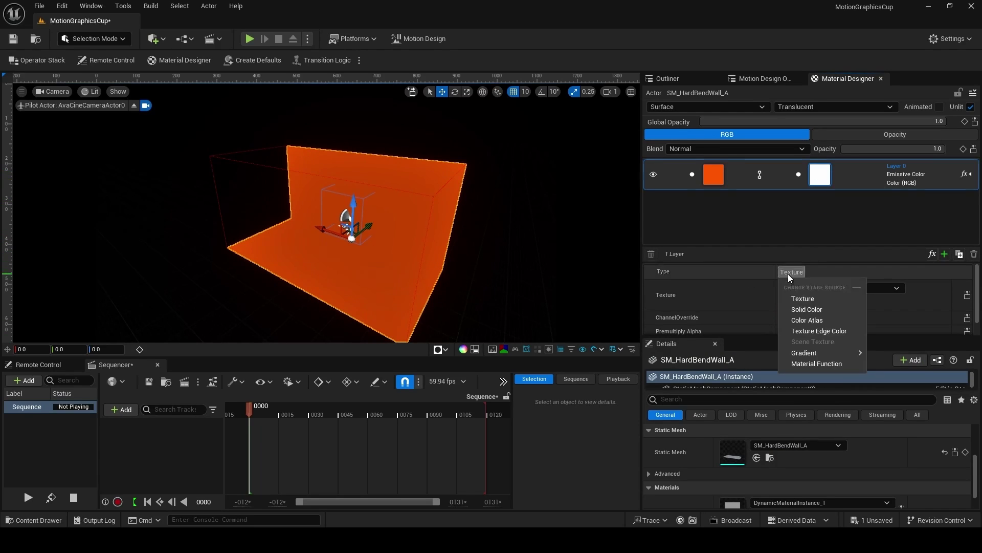
pyautogui.moveTo(802, 353)
pyautogui.click(893, 366)
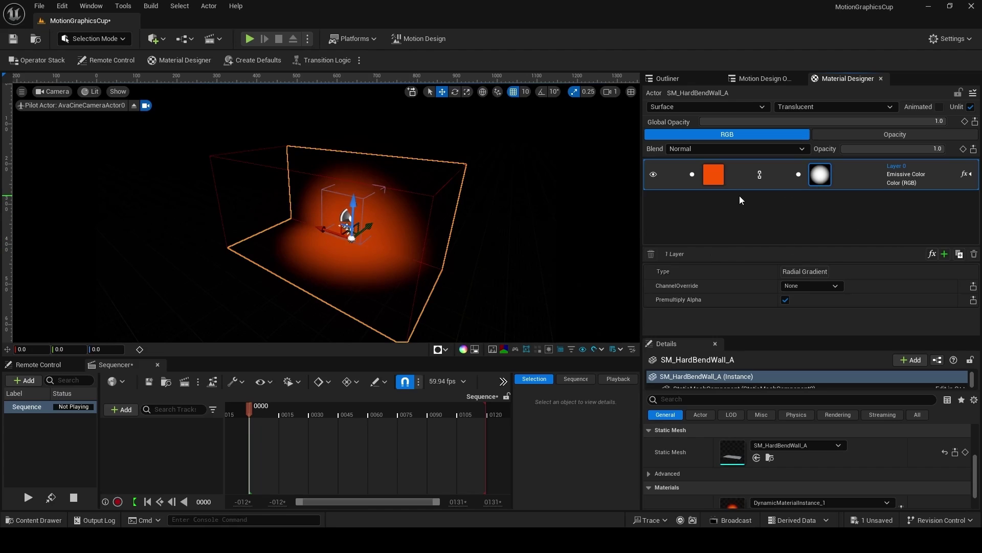
pyautogui.click(800, 174)
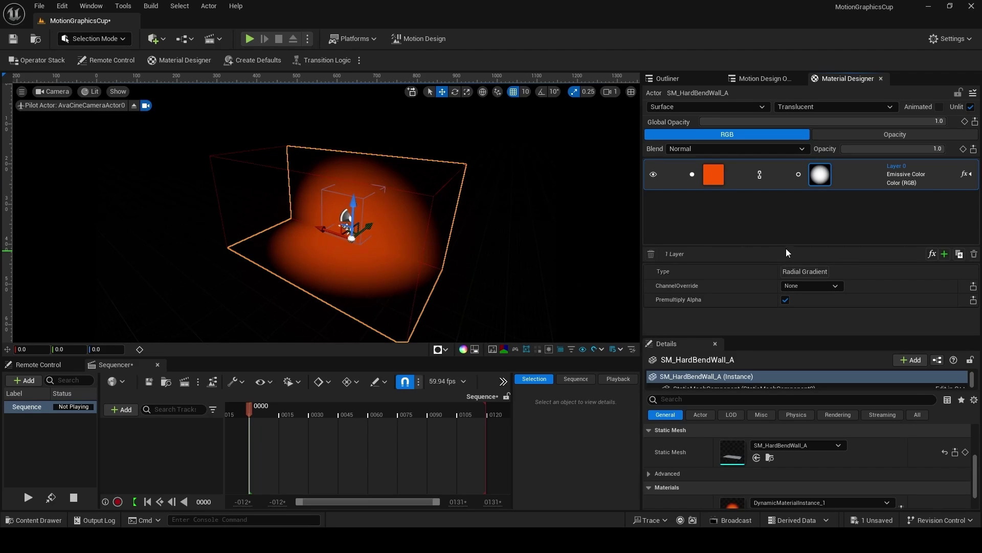
pyautogui.click(799, 175)
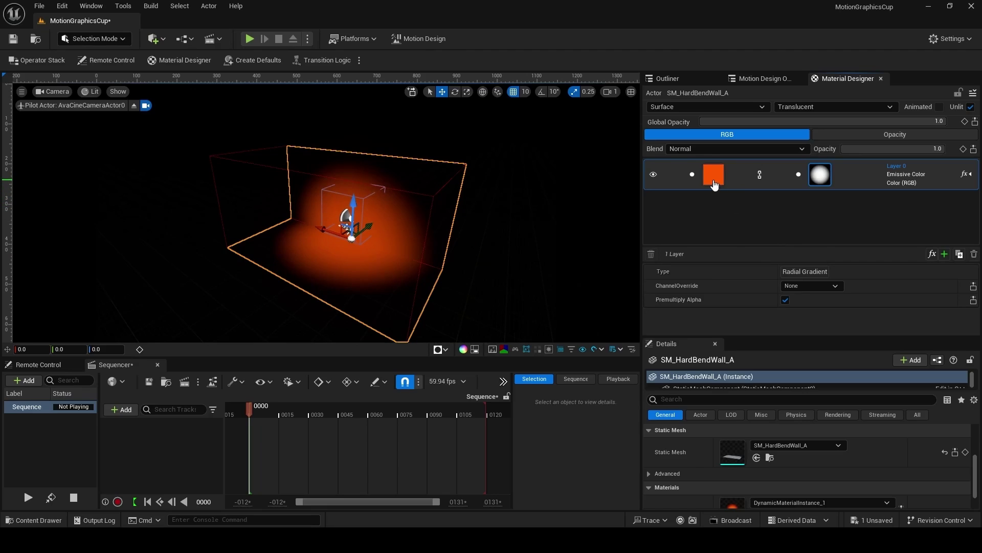
# - Switch the wall's orange colour stage to the default checker texture, testing then resetting its offset
pyautogui.click(715, 184)
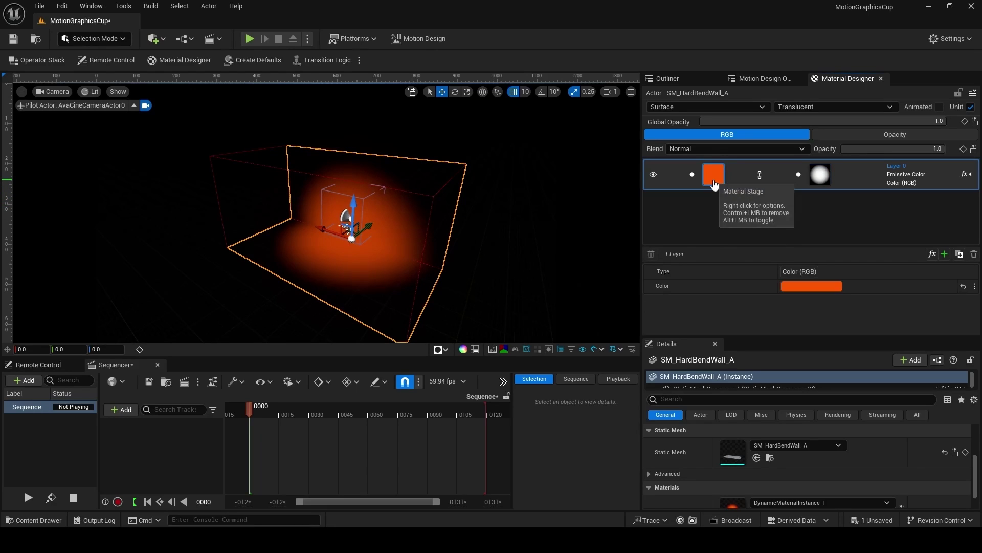
pyautogui.click(794, 272)
pyautogui.click(801, 297)
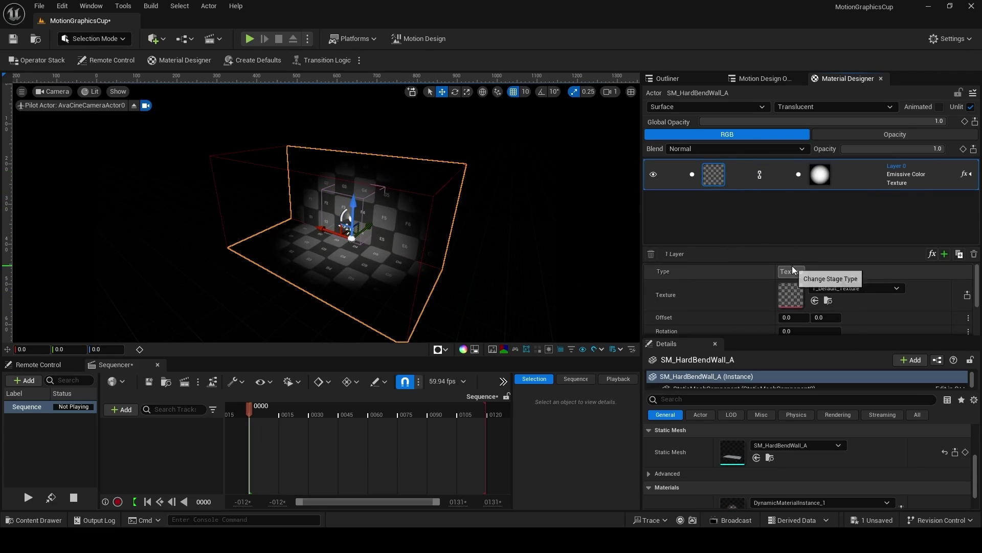
pyautogui.moveTo(823, 246); pyautogui.dragTo(822, 222)
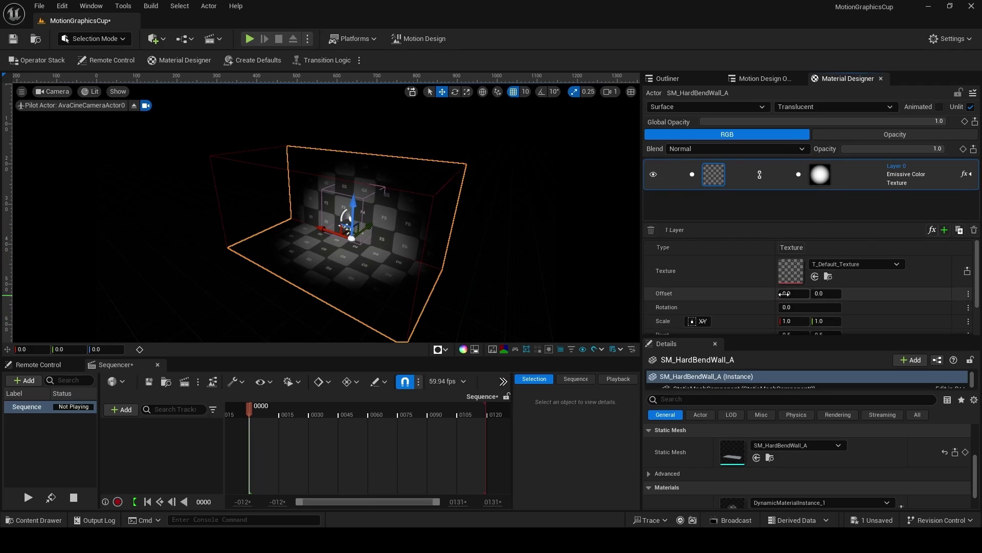
pyautogui.moveTo(787, 293); pyautogui.dragTo(834, 293)
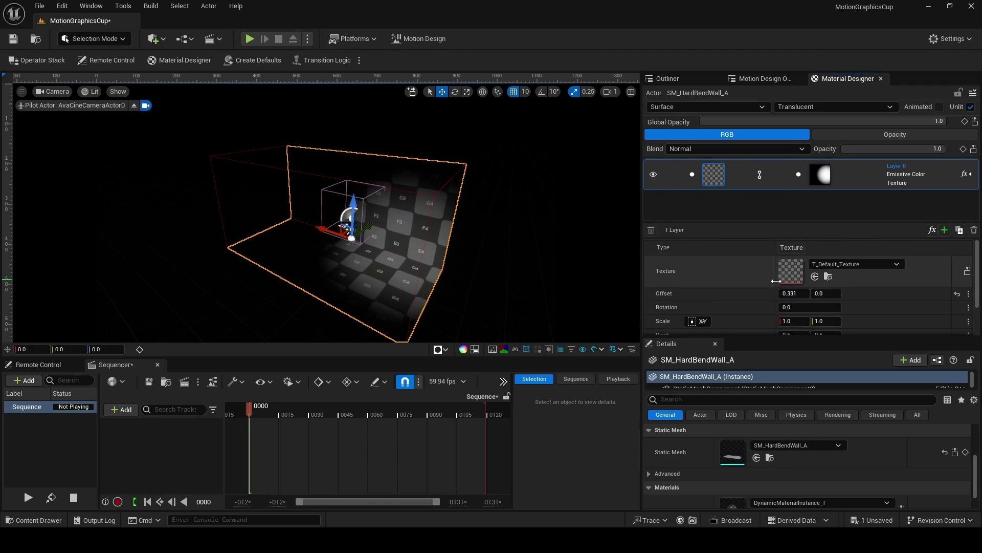
pyautogui.click(957, 294)
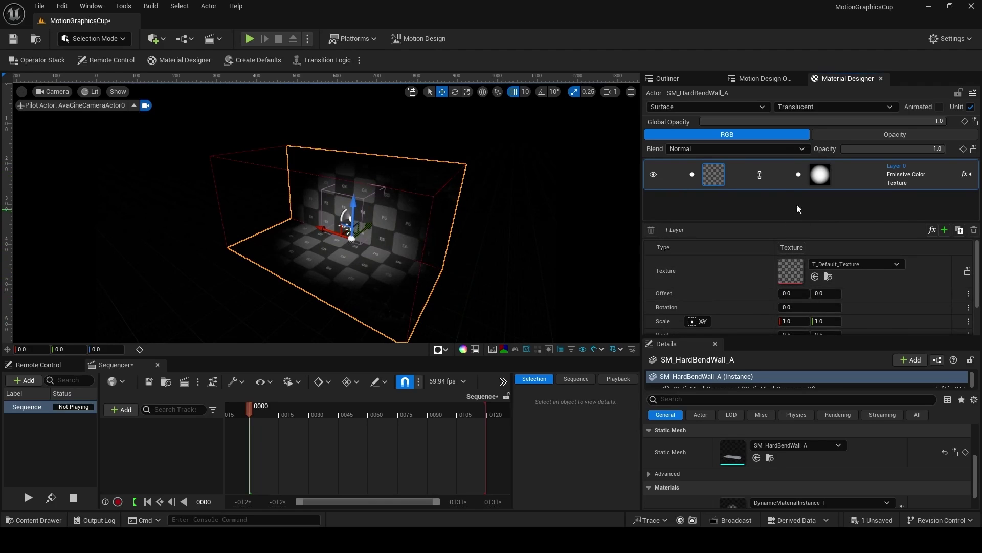
# - Try and reset the radial gradient mask's scale and offset, then set layer opacity to 0.987
pyautogui.click(761, 174)
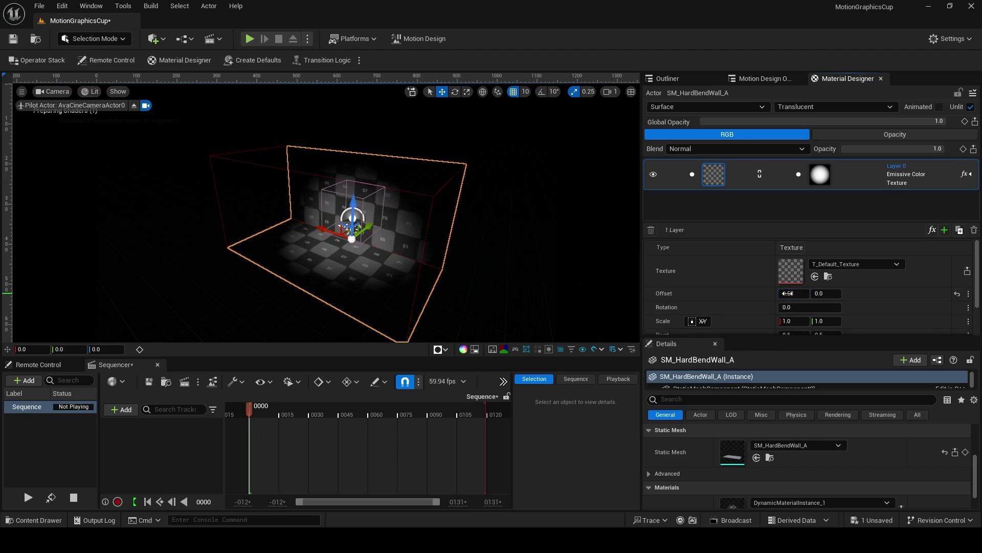
pyautogui.click(811, 181)
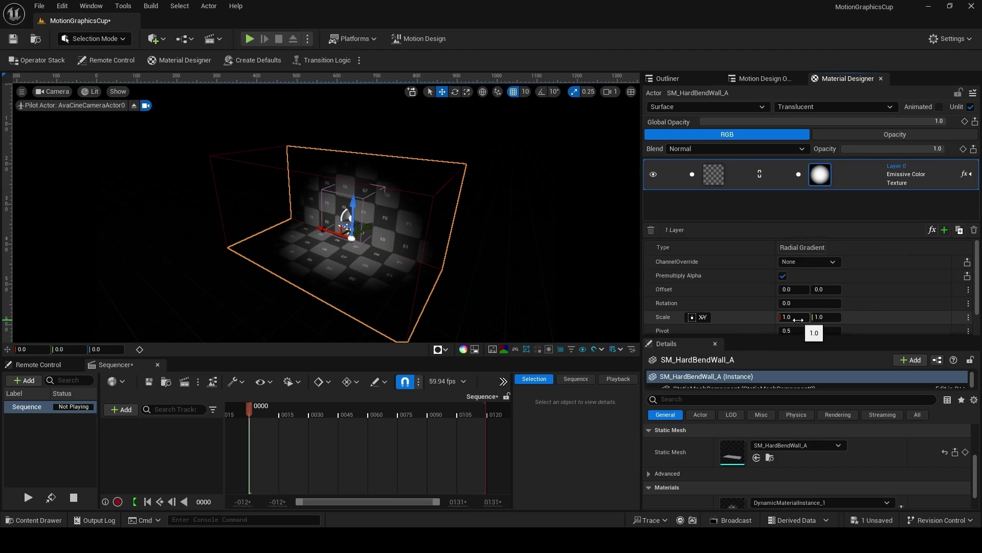
pyautogui.moveTo(798, 319); pyautogui.dragTo(833, 289)
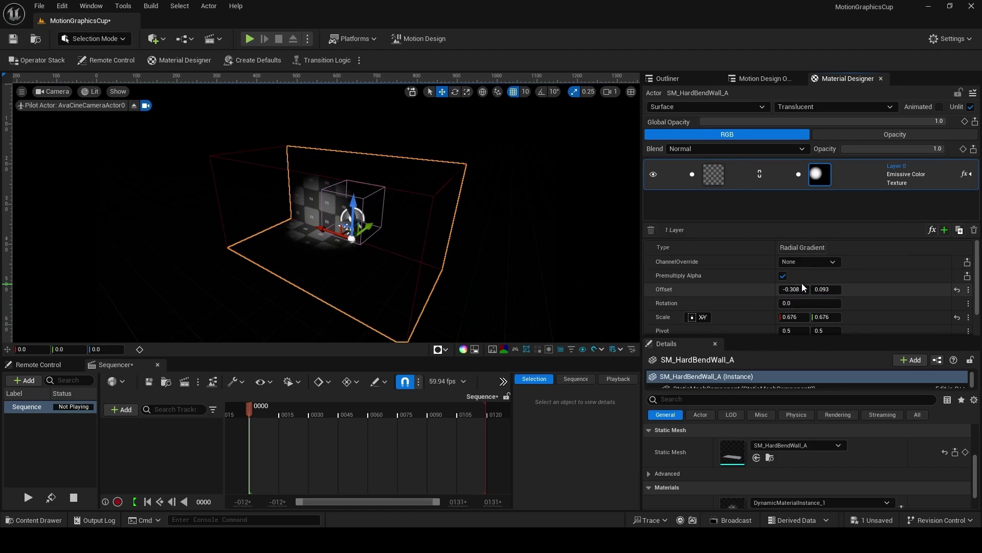
pyautogui.click(957, 290)
pyautogui.click(957, 317)
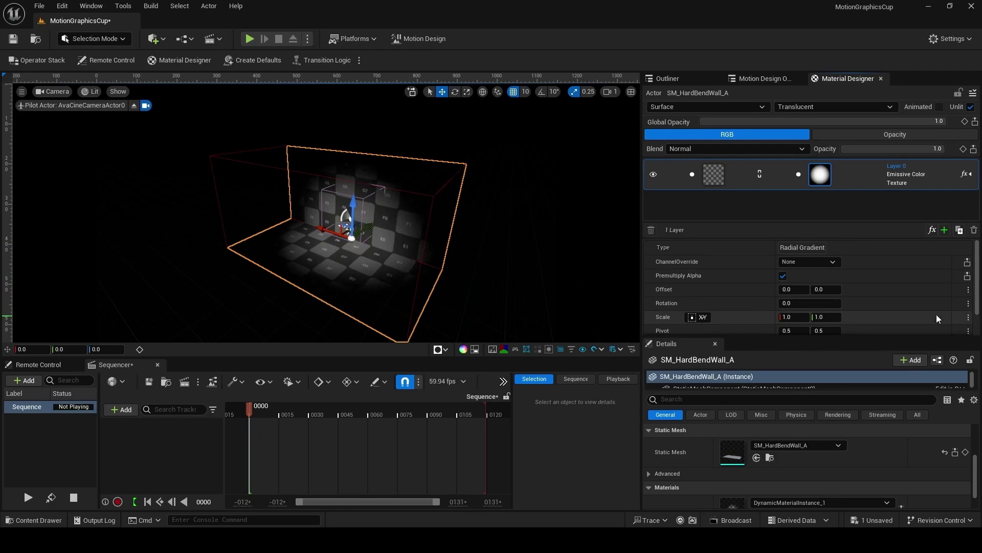
pyautogui.moveTo(841, 149)
pyautogui.mouseDown()
pyautogui.moveTo(829, 150)
pyautogui.moveTo(842, 154)
pyautogui.mouseUp()
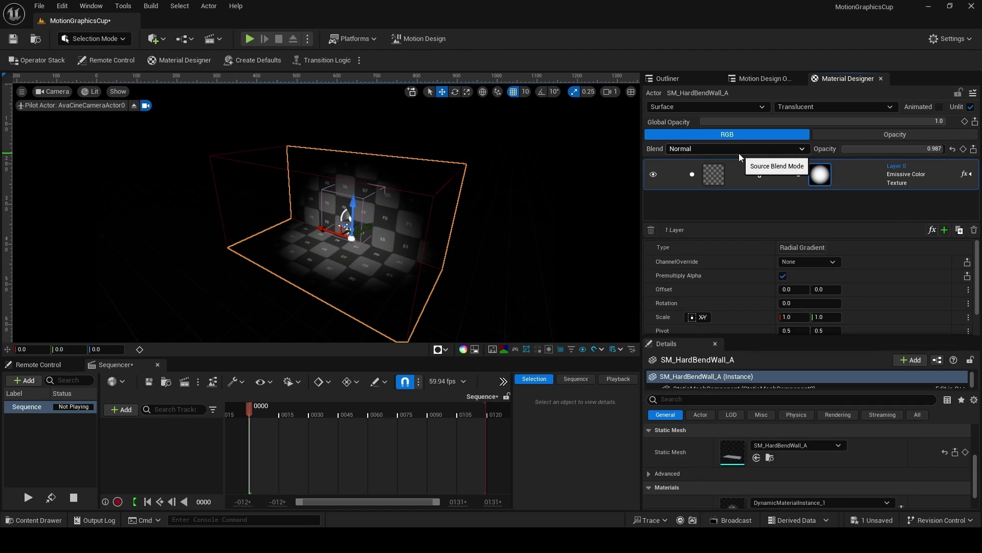
# - Replace the textured layer with a solid Color layer in very dark blue, and save
pyautogui.click(945, 230)
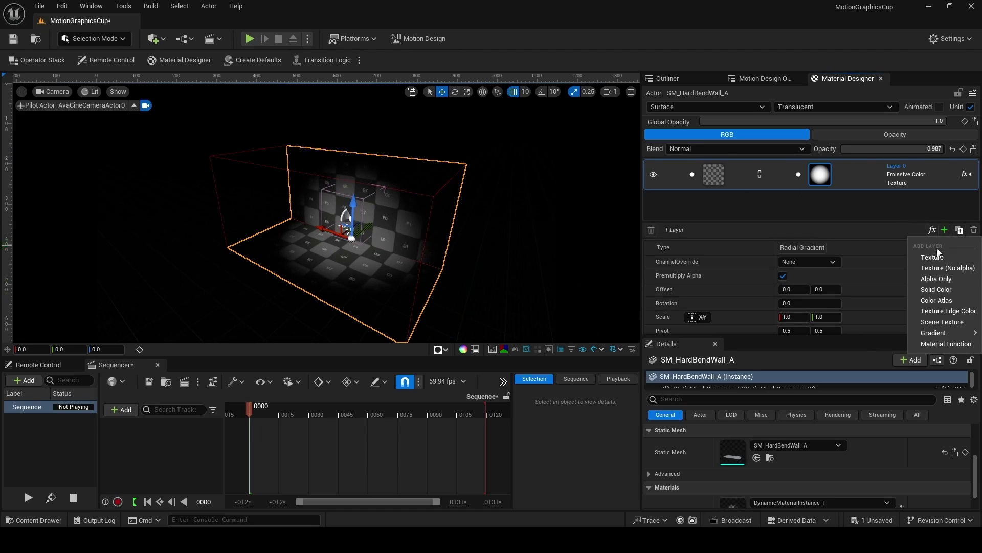
pyautogui.click(938, 290)
pyautogui.click(665, 206)
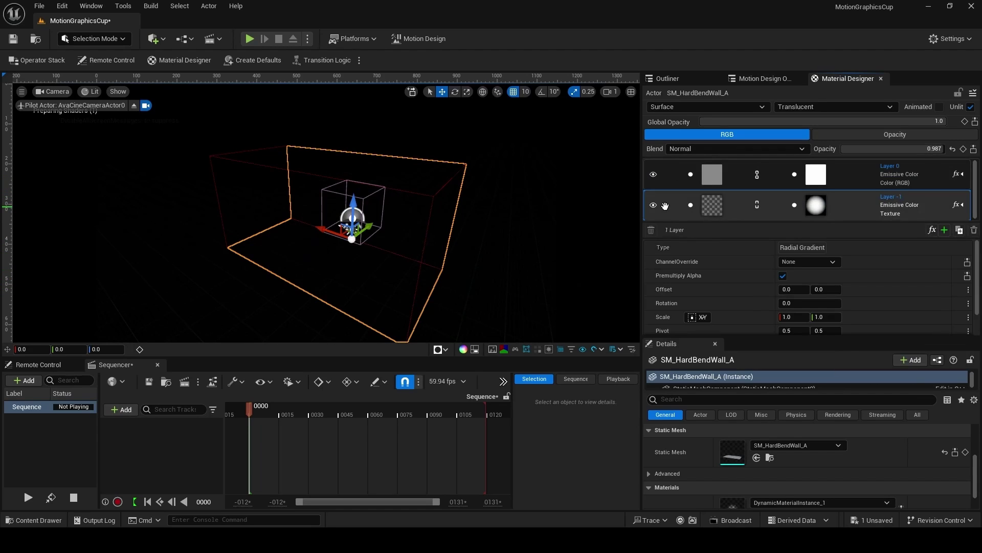
pyautogui.press('Delete')
pyautogui.click(721, 188)
pyautogui.click(800, 263)
pyautogui.moveTo(653, 340); pyautogui.dragTo(572, 299)
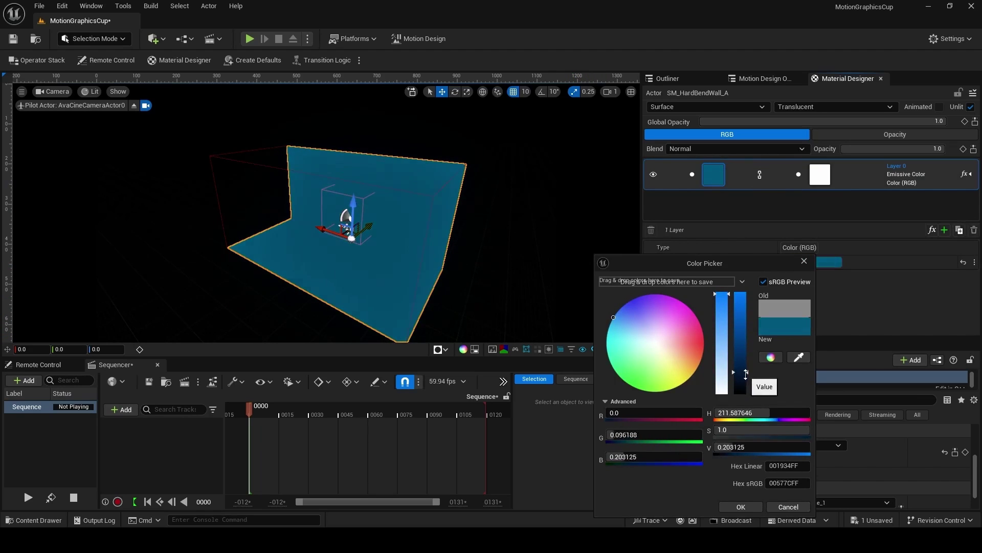
pyautogui.moveTo(746, 374); pyautogui.dragTo(755, 390)
pyautogui.click(742, 506)
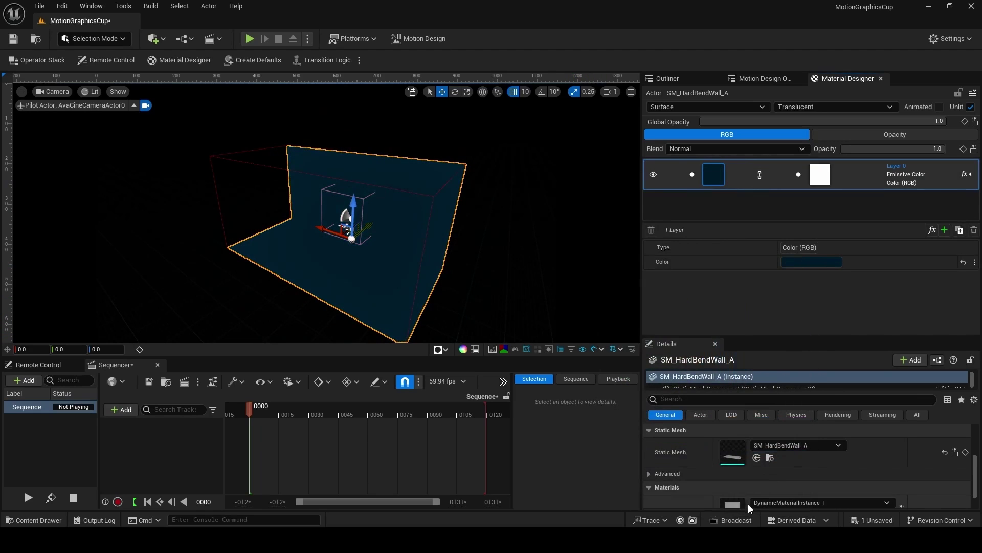
pyautogui.click(11, 39)
pyautogui.click(471, 285)
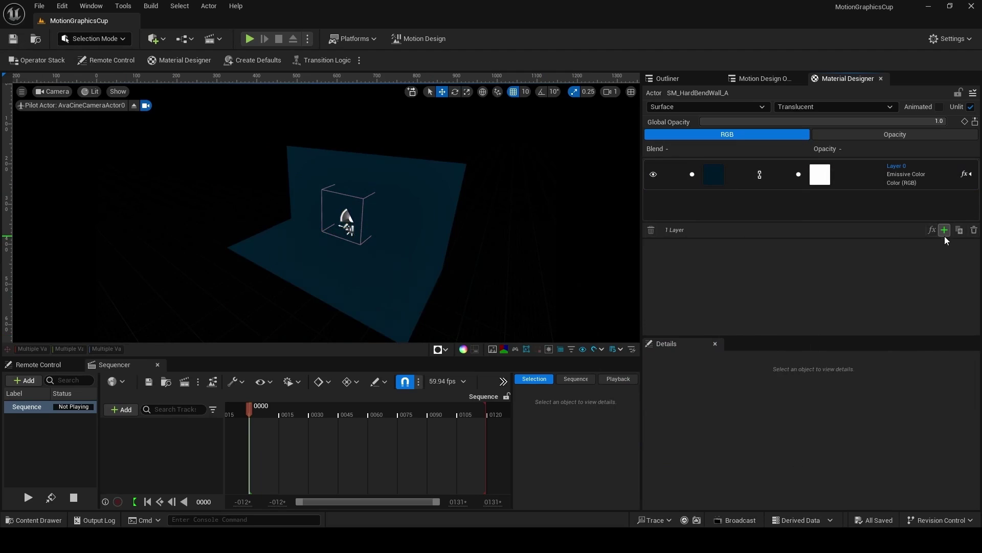
# - Add a Texture layer using StreaksTest_StreaksBnW as both its texture and its mask
pyautogui.click(945, 231)
pyautogui.click(932, 257)
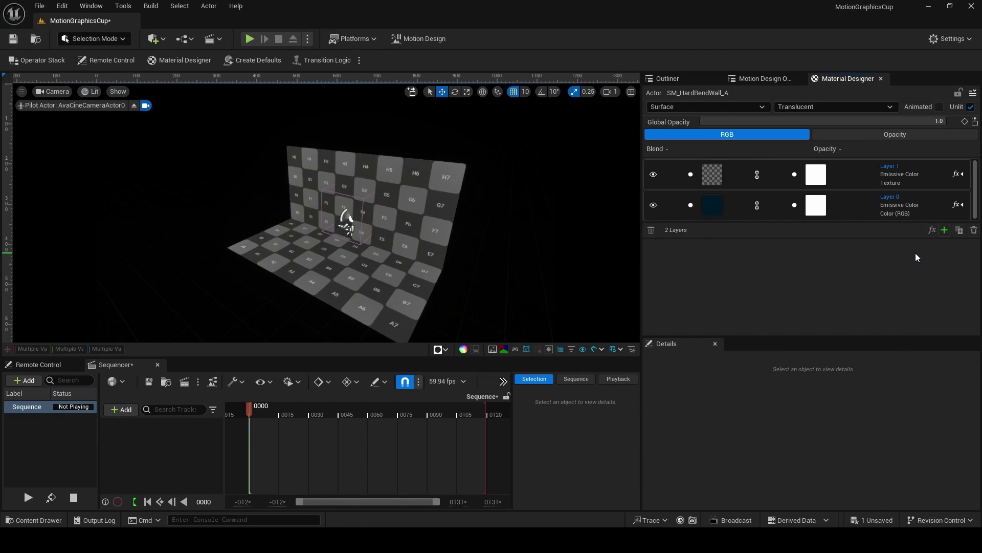
pyautogui.click(715, 180)
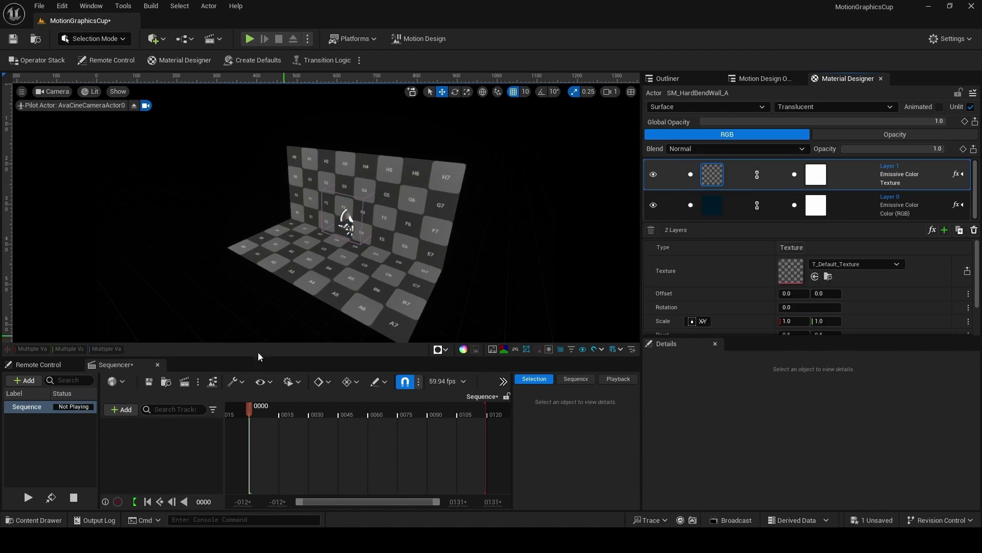
pyautogui.click(34, 519)
pyautogui.click(49, 429)
pyautogui.moveTo(283, 409); pyautogui.dragTo(783, 269)
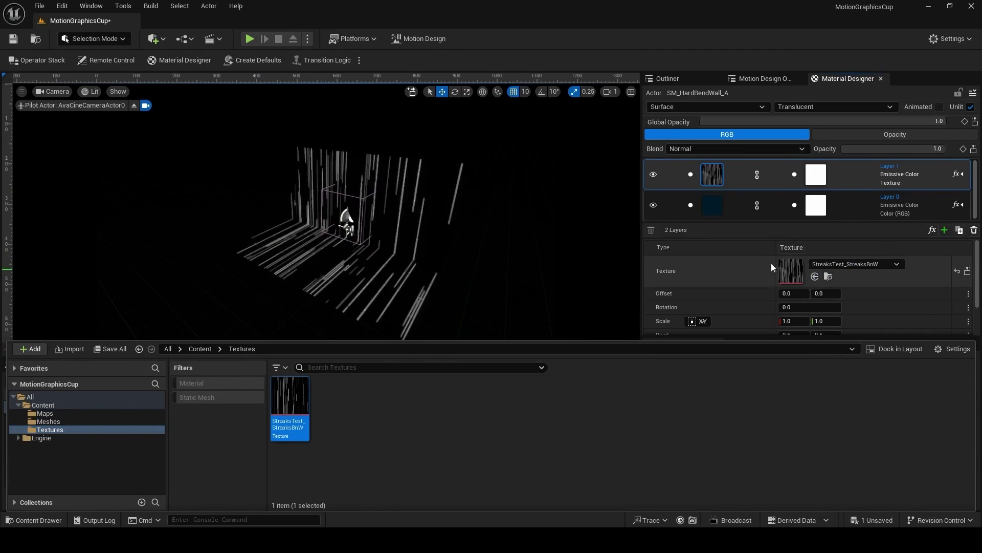
pyautogui.click(816, 177)
pyautogui.click(818, 277)
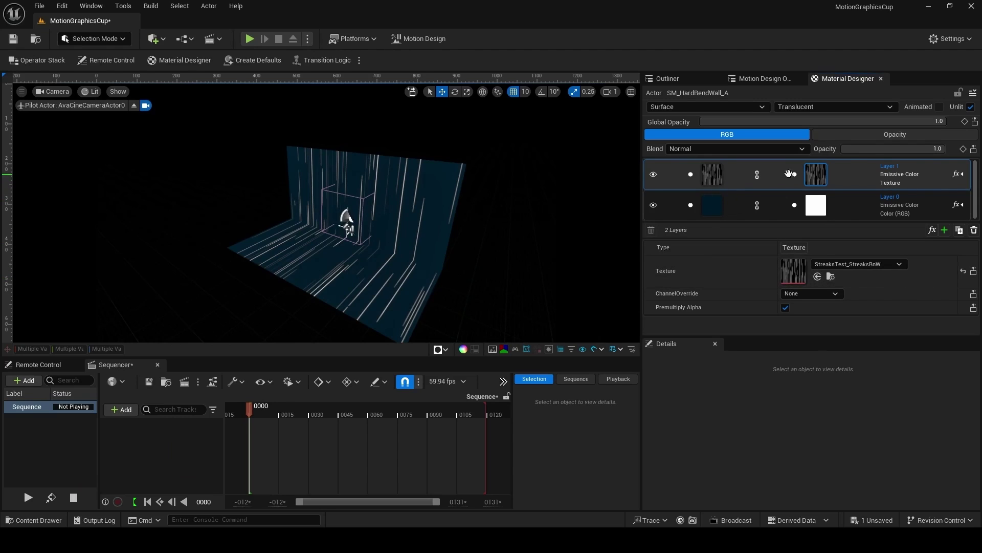
# - Add a Slant effect to the streaks layer with Slant Horizontal 0.5
pyautogui.click(933, 231)
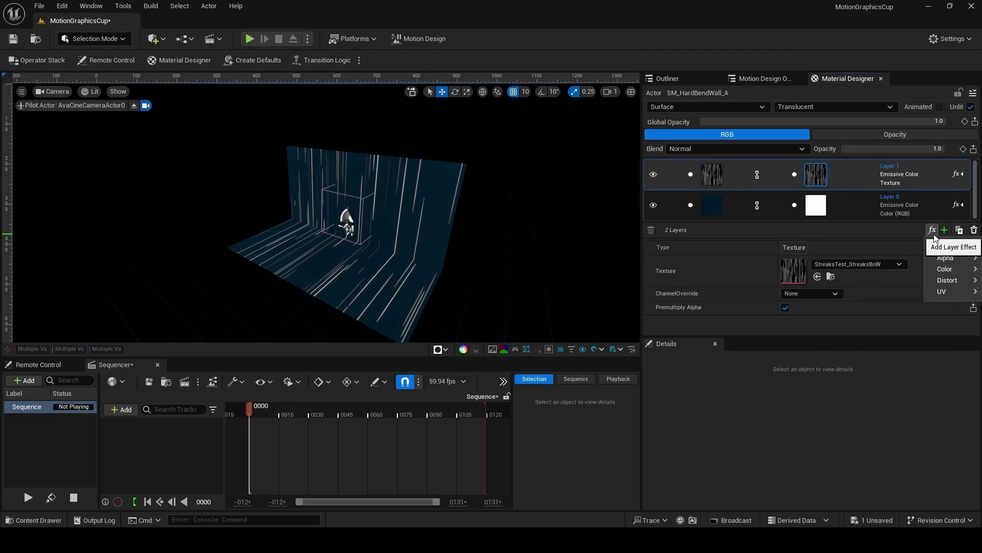
pyautogui.moveTo(948, 280)
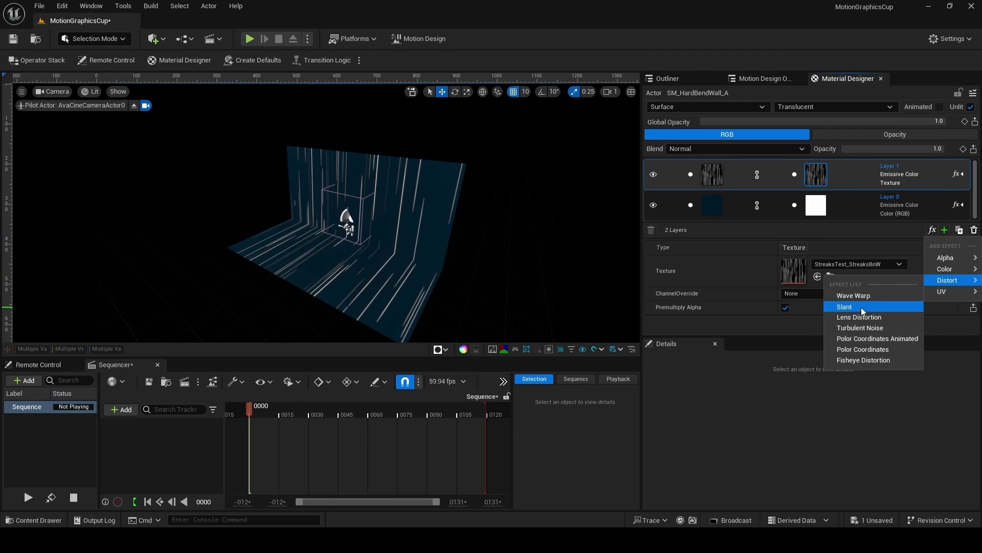
pyautogui.click(861, 306)
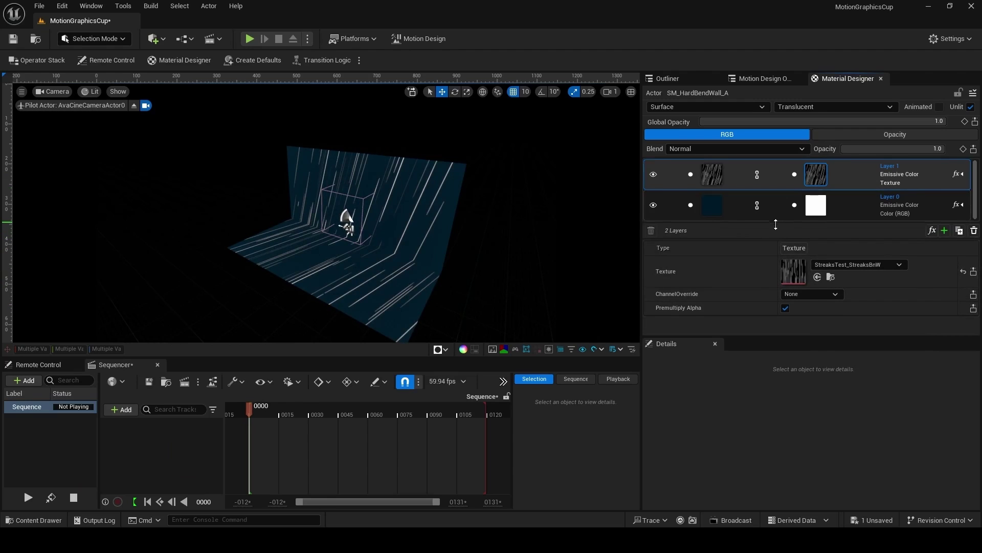
pyautogui.moveTo(776, 225); pyautogui.dragTo(792, 262)
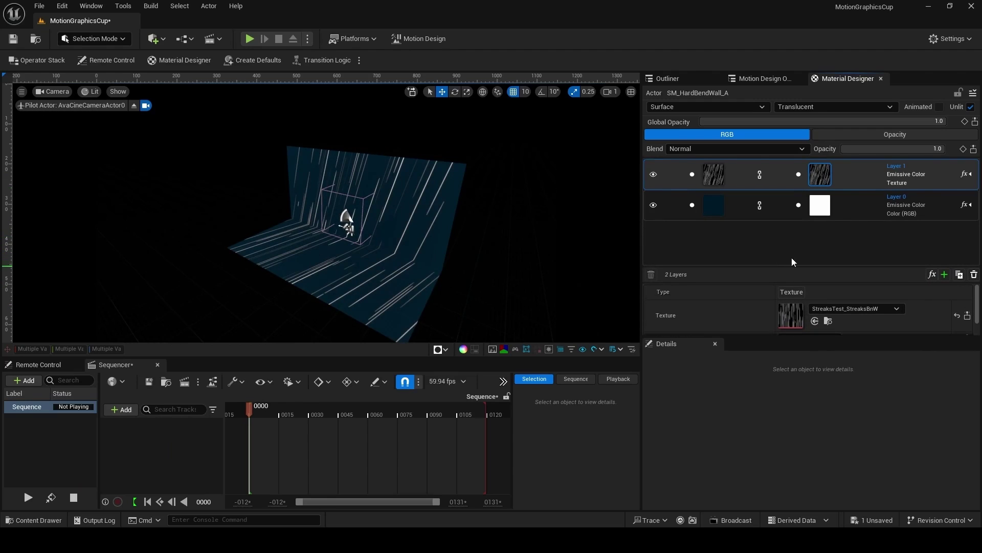
pyautogui.click(967, 174)
pyautogui.click(688, 195)
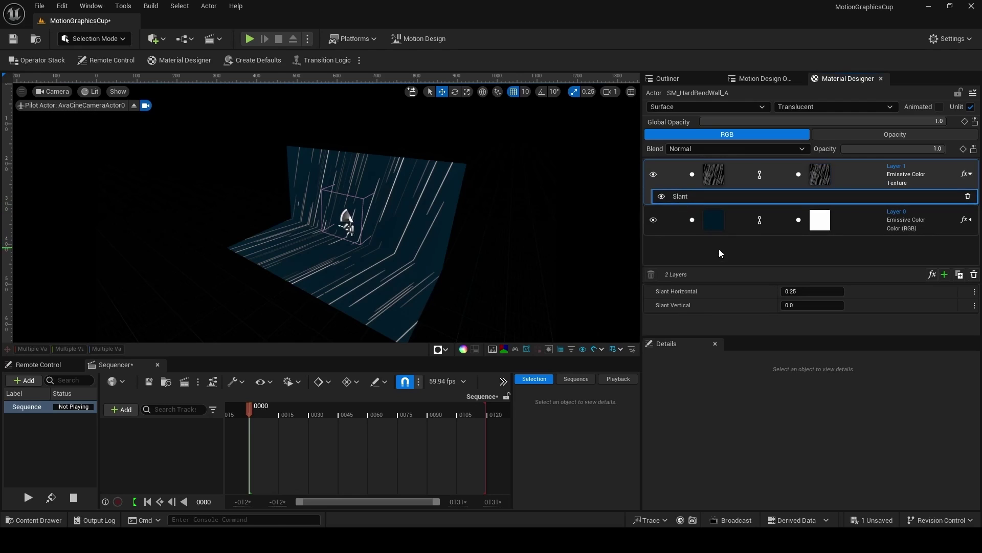
pyautogui.click(801, 292)
pyautogui.write('0.5')
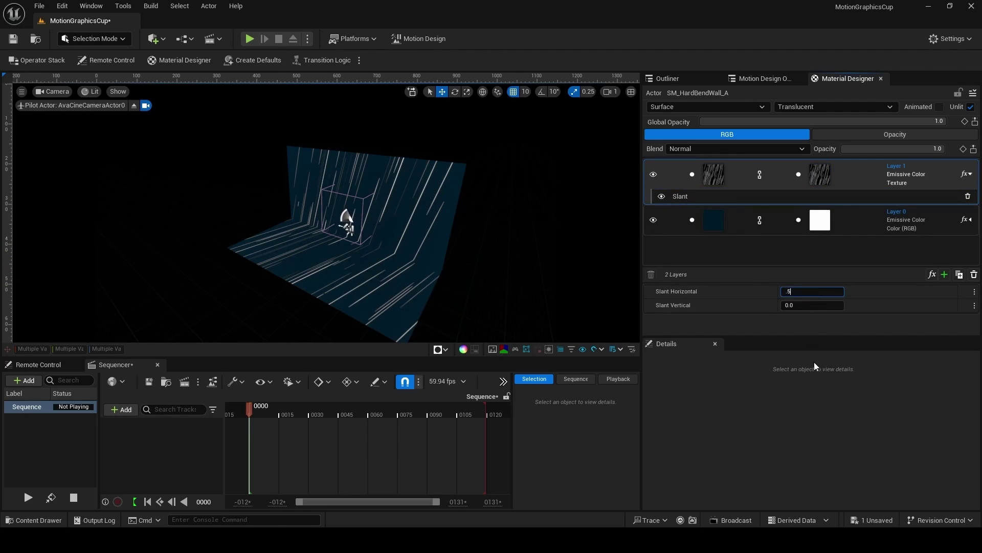
pyautogui.press('Return')
# - Add a UV Panner to Layer 1 with U Multiplier 0 and V Multiplier -5, and save
pyautogui.click(944, 274)
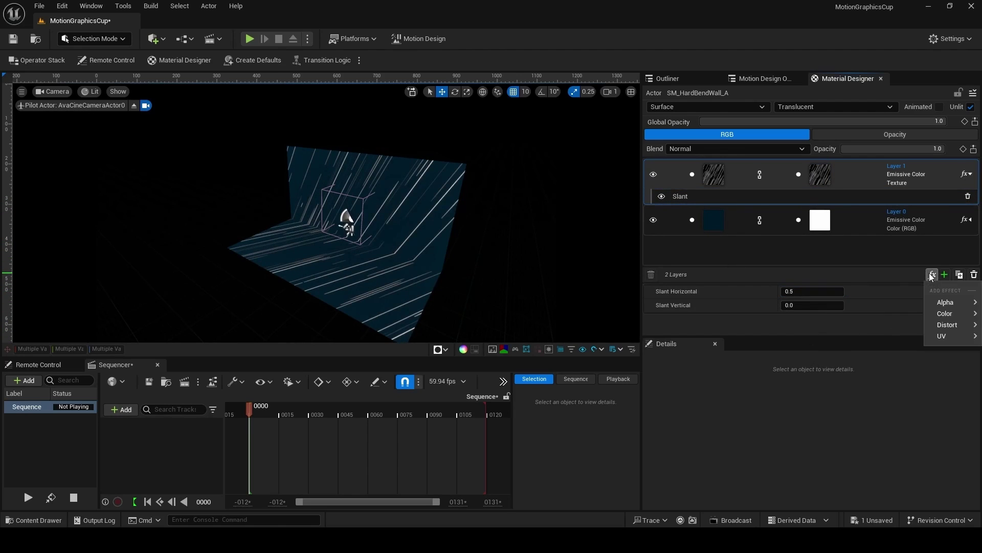
pyautogui.moveTo(941, 328)
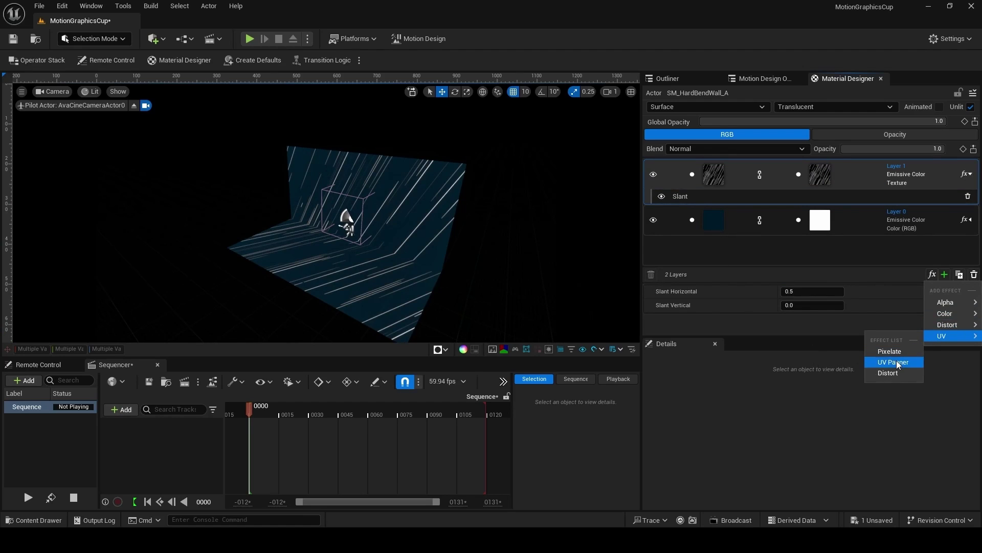
pyautogui.click(896, 362)
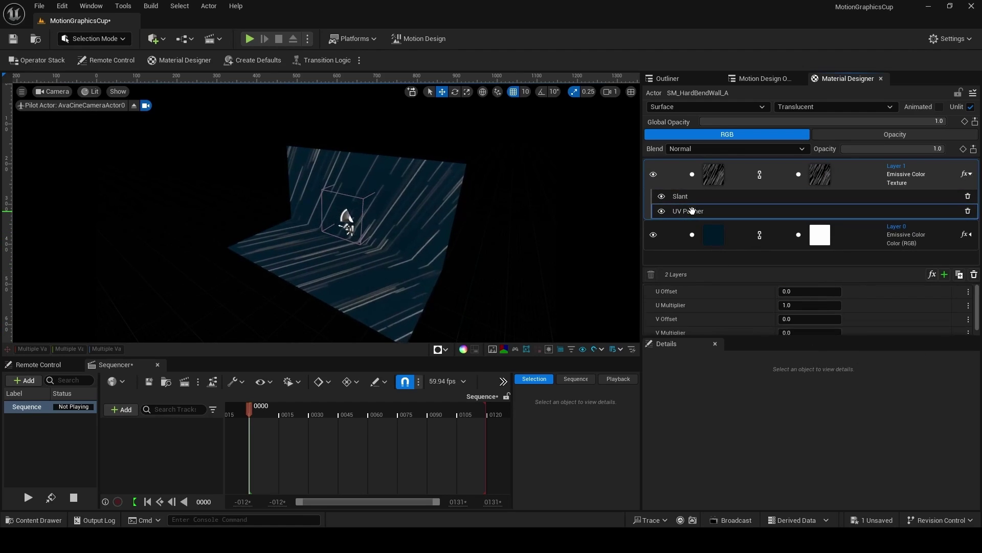
pyautogui.click(809, 305)
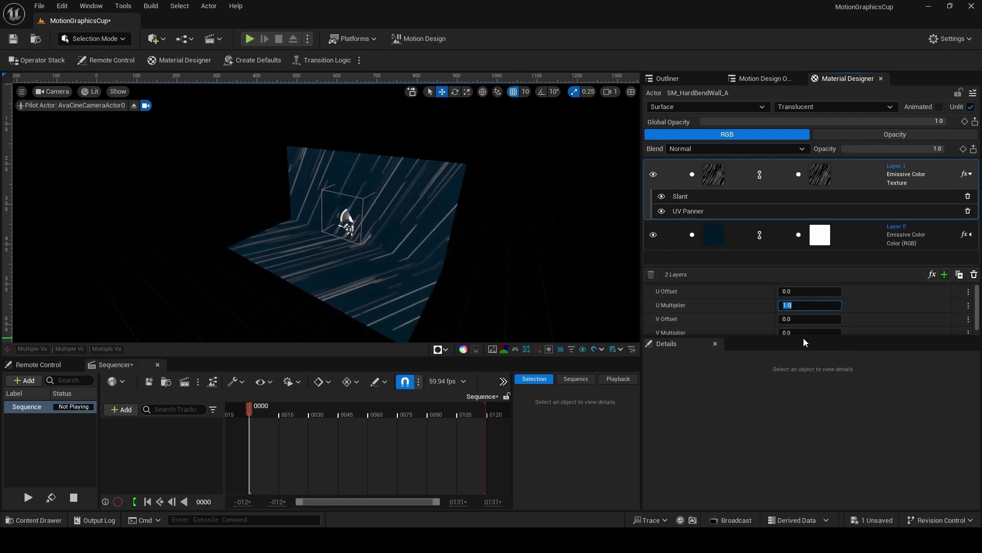
pyautogui.moveTo(809, 337); pyautogui.dragTo(803, 377)
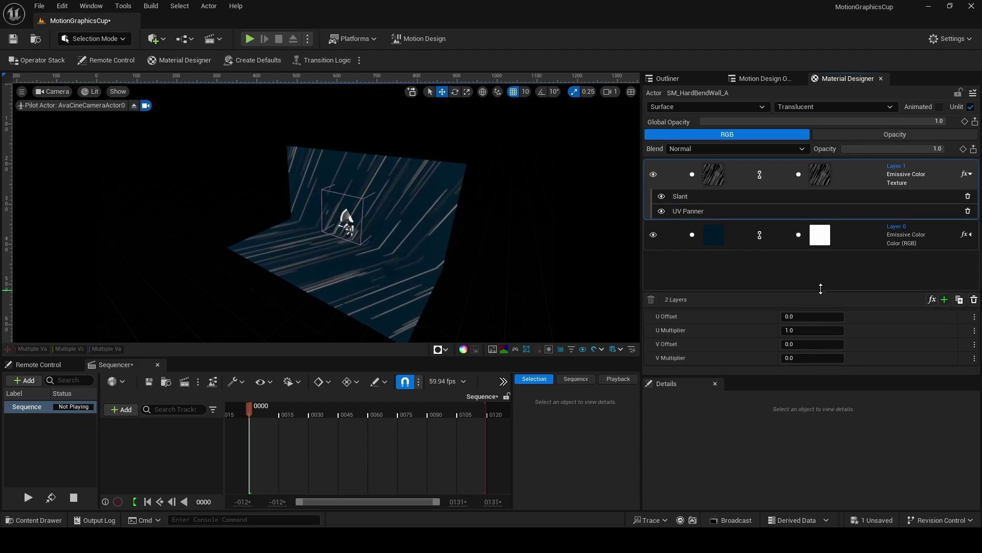
pyautogui.moveTo(821, 289); pyautogui.dragTo(818, 264)
pyautogui.write('0')
pyautogui.press('Tab')
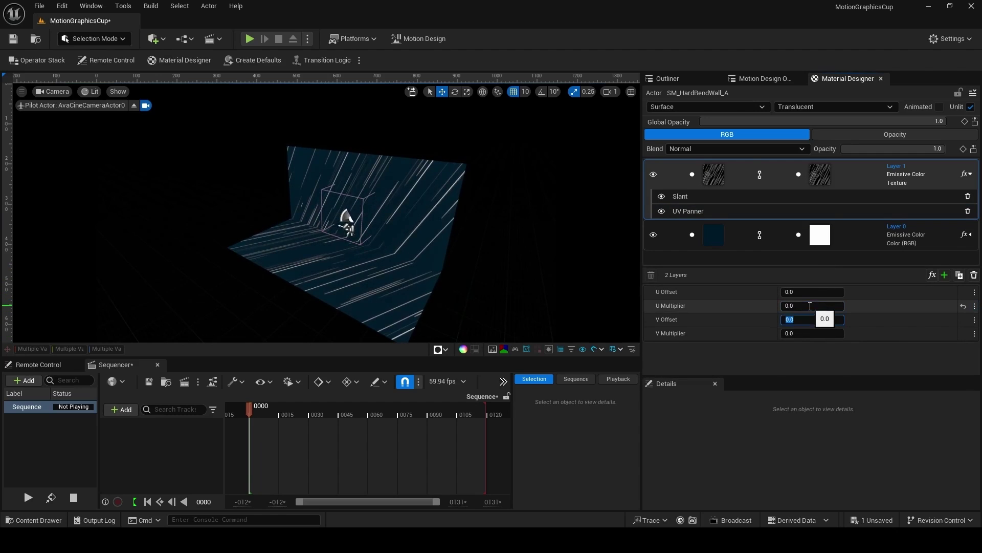
pyautogui.click(812, 333)
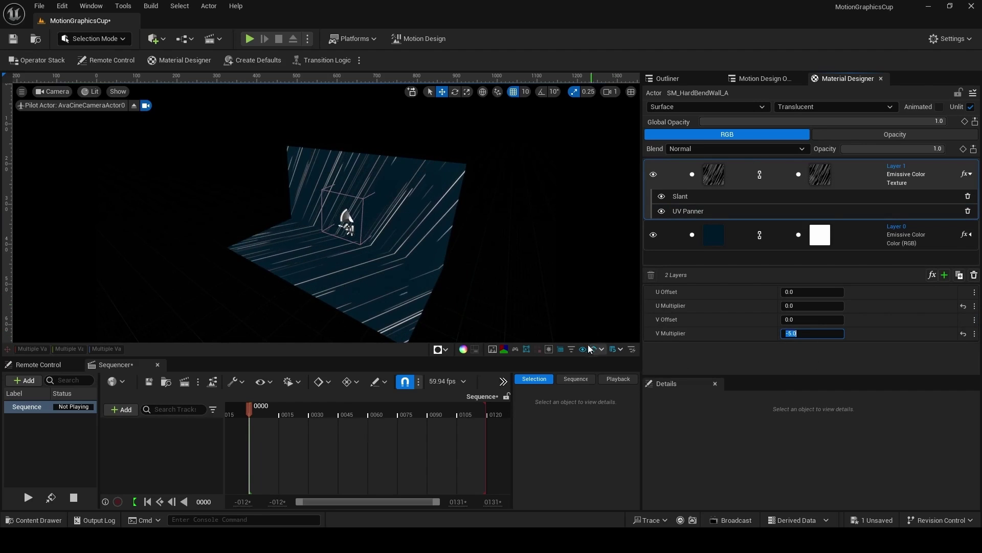
pyautogui.moveTo(412, 257); pyautogui.dragTo(403, 252, button='right')
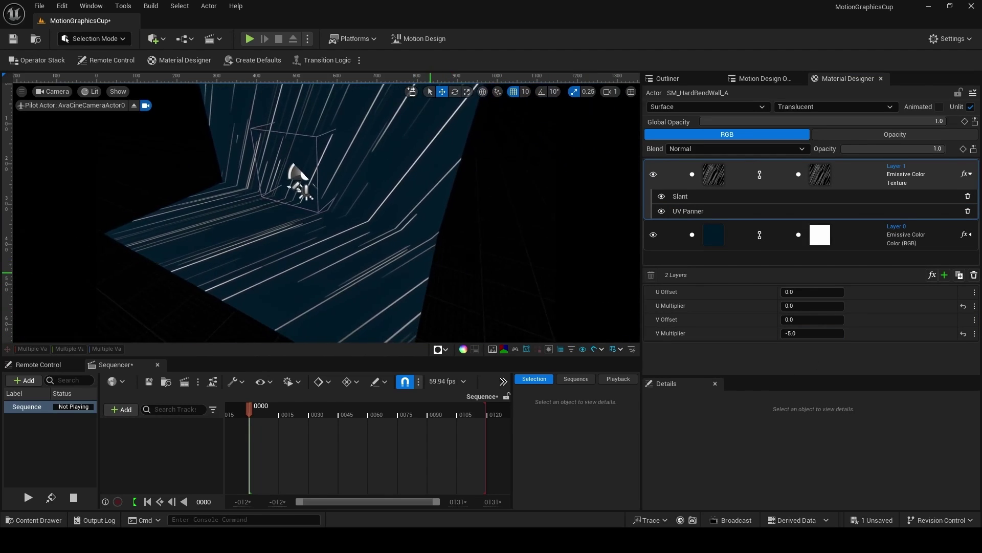
pyautogui.hotkey('ctrl', 's')
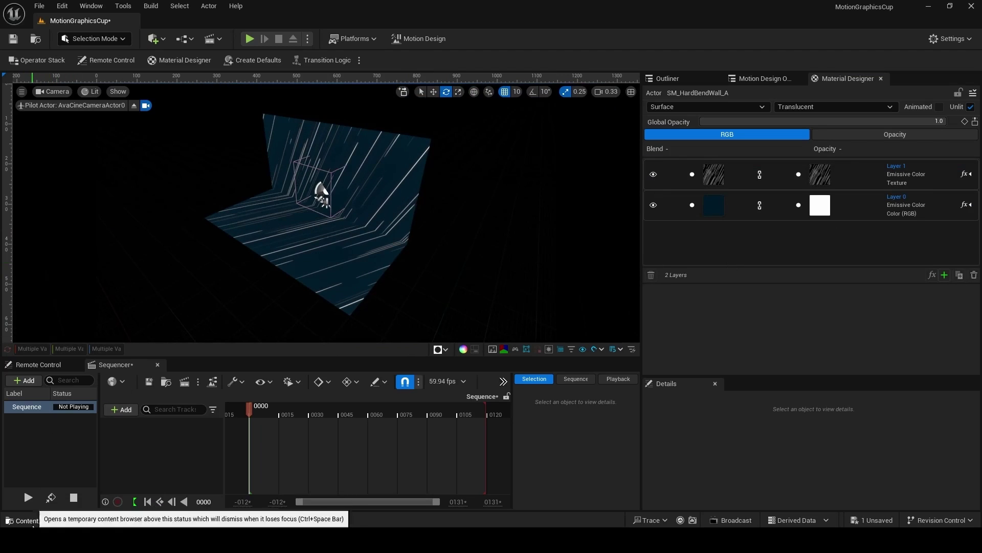
# - Place SM_Trophy in front of the wall, rotated 90° using 10° rotation snapping
pyautogui.click(33, 520)
pyautogui.moveTo(416, 404); pyautogui.dragTo(297, 234)
pyautogui.moveTo(297, 234); pyautogui.dragTo(296, 246, button='right')
pyautogui.click(532, 91)
pyautogui.moveTo(353, 300); pyautogui.dragTo(147, 292)
pyautogui.moveTo(426, 183); pyautogui.dragTo(568, 339, button='right')
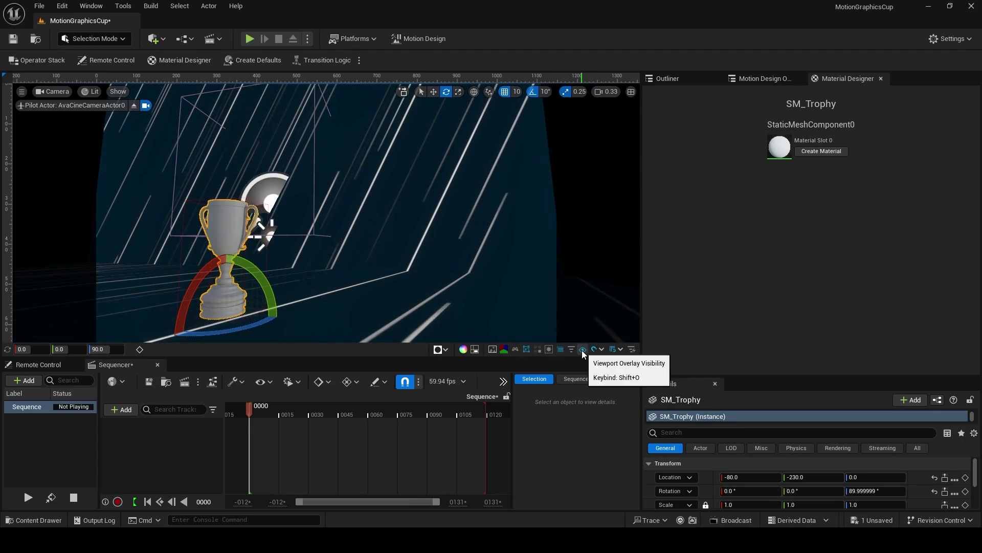
# - Frame the trophy and save the view as viewport Bookmark 0
pyautogui.moveTo(518, 275); pyautogui.dragTo(514, 275, button='right')
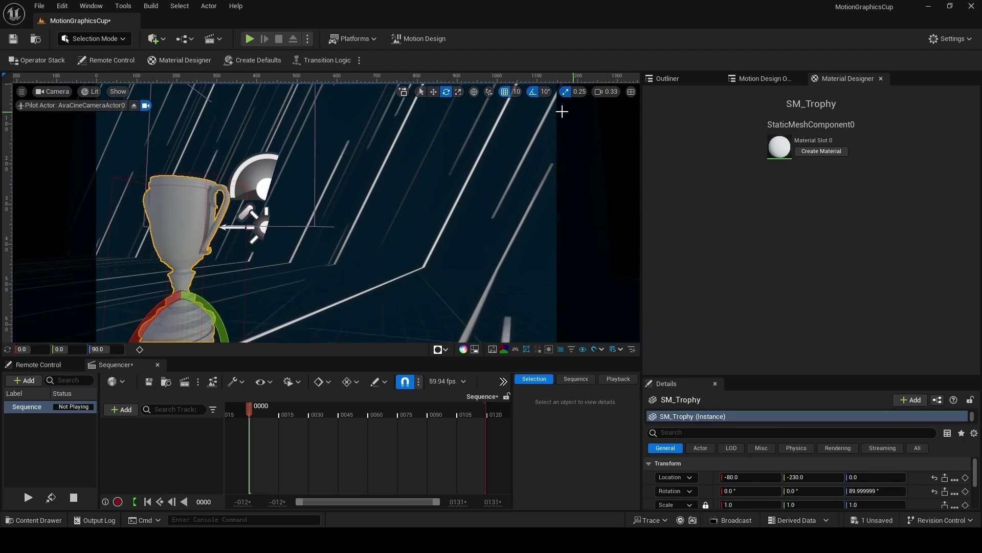
pyautogui.click(133, 106)
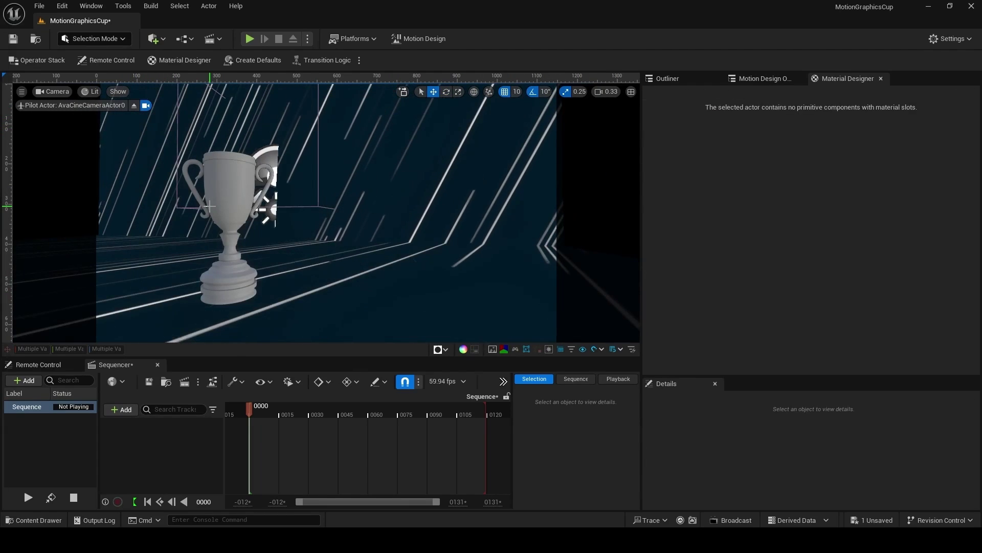
pyautogui.click(22, 92)
pyautogui.moveTo(68, 316)
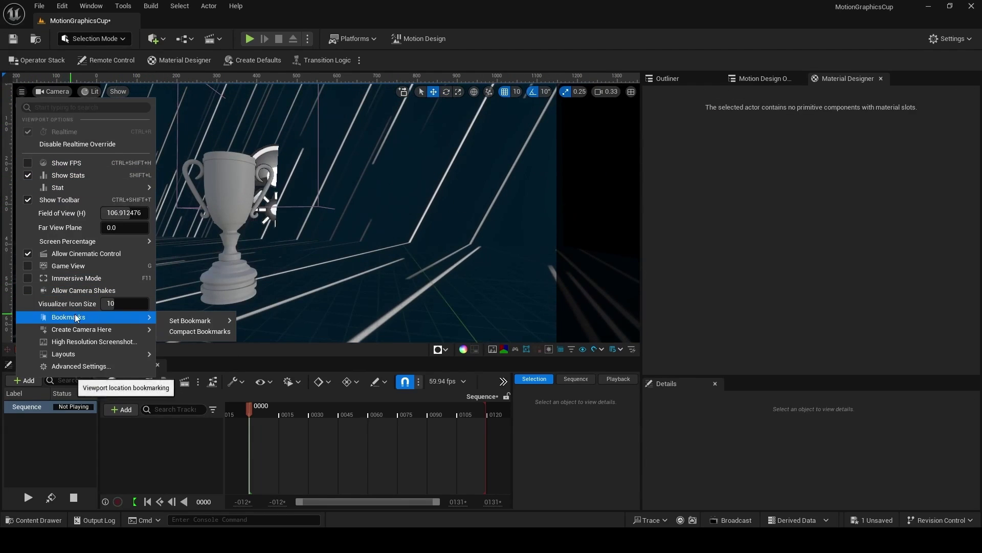
pyautogui.moveTo(190, 320)
pyautogui.click(271, 337)
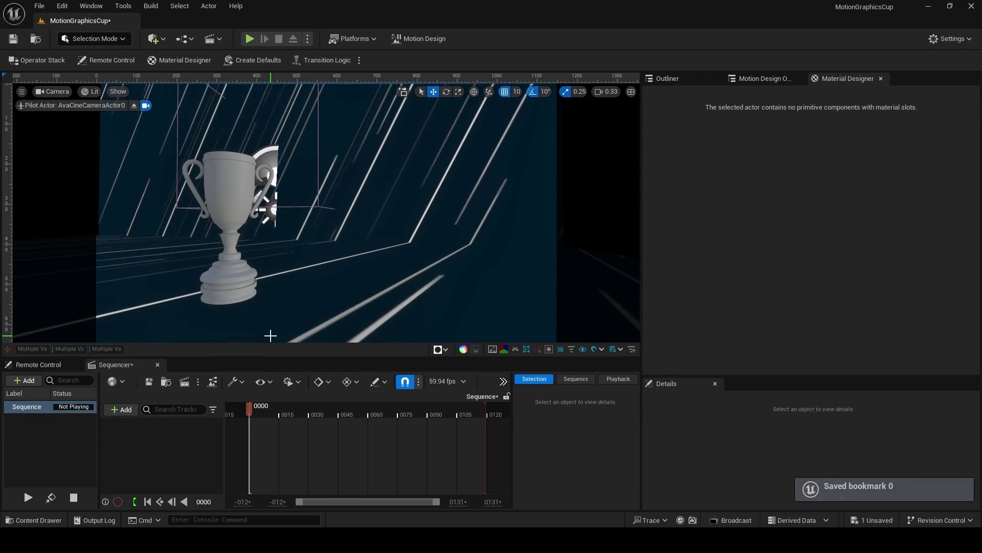
pyautogui.press('0')
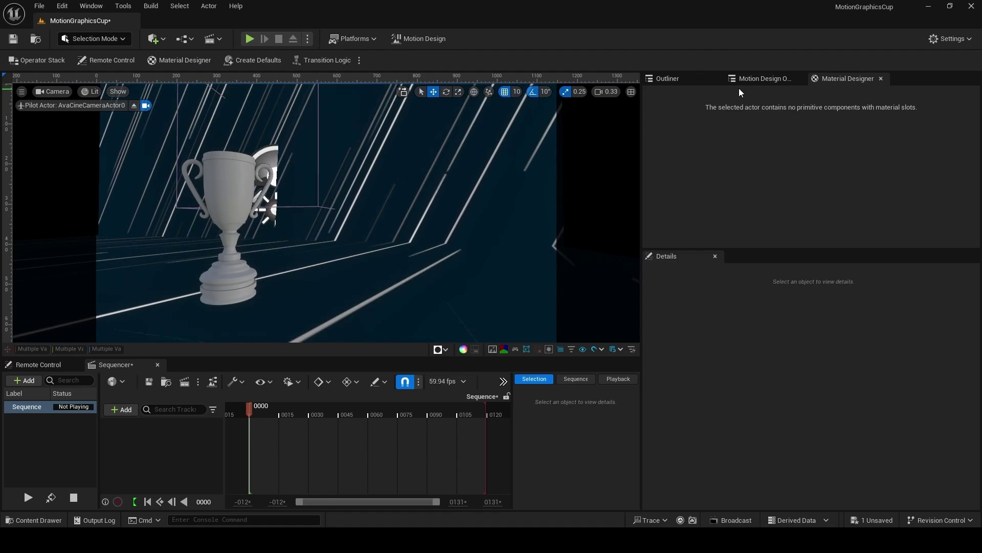
pyautogui.click(754, 79)
# - Delete the DirectionalLight and SkyLight0 from the scene
pyautogui.click(764, 197)
pyautogui.press('Delete')
pyautogui.click(760, 187)
pyautogui.press('Delete')
# - Set AvaPostProcessVolume0 to Manual metering with Exposure Compensation 9.0, and save
pyautogui.click(767, 162)
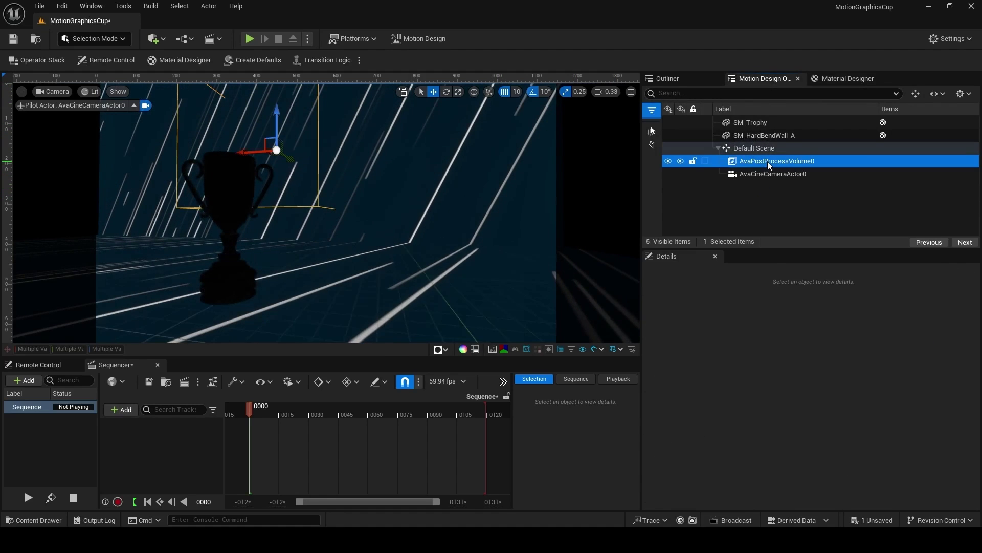
pyautogui.scroll(-1, 669, 437)
pyautogui.click(648, 420)
pyautogui.click(667, 448)
pyautogui.click(752, 448)
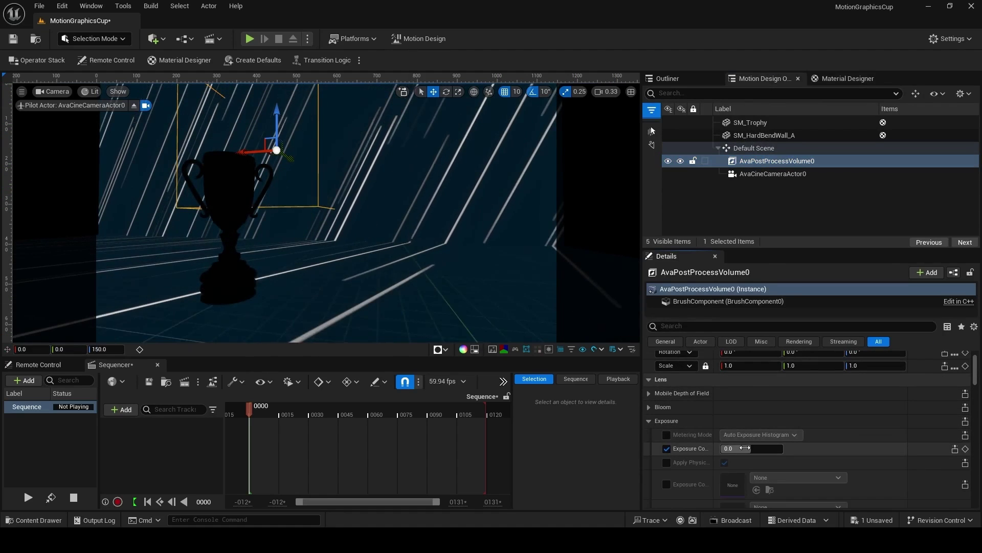
pyautogui.write('9')
pyautogui.press('Return')
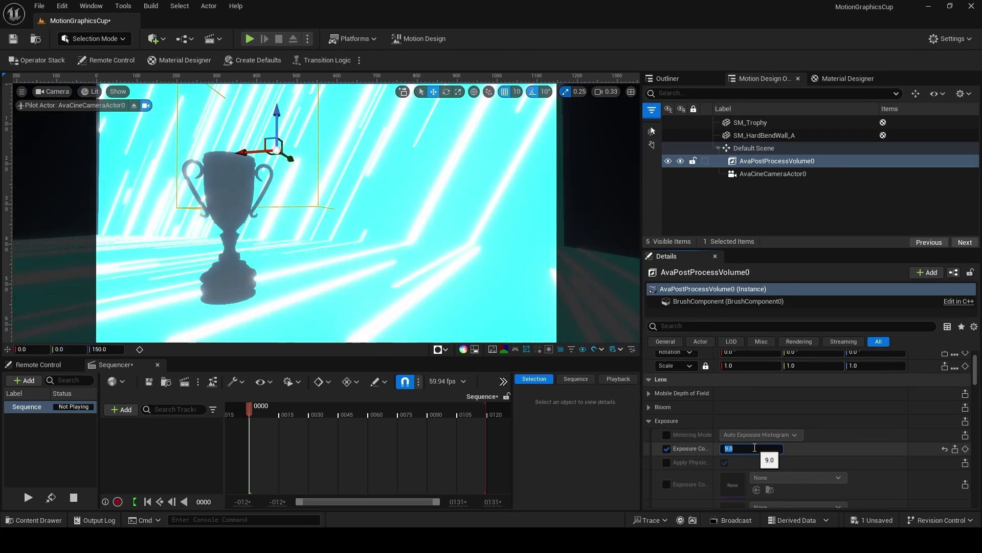
pyautogui.click(669, 435)
pyautogui.click(730, 435)
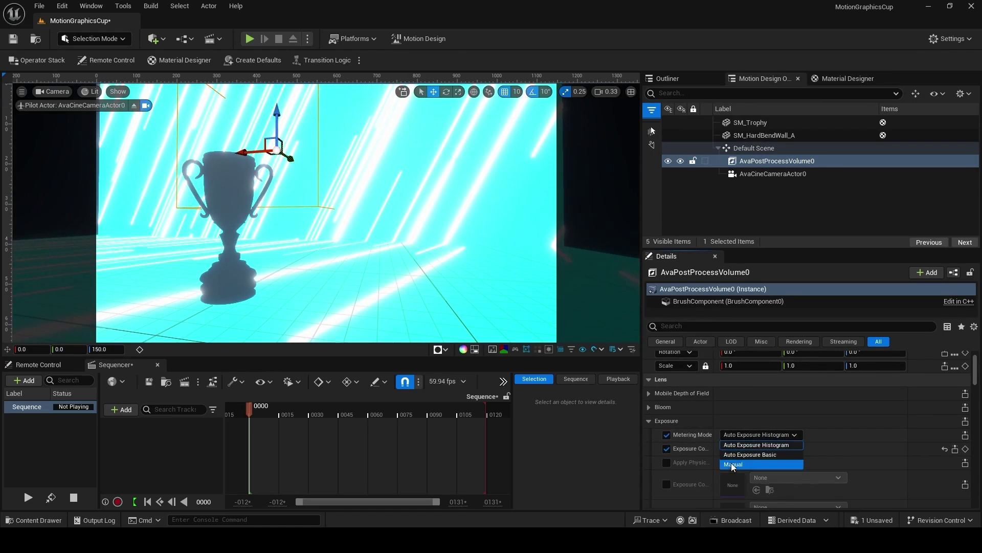
pyautogui.click(729, 464)
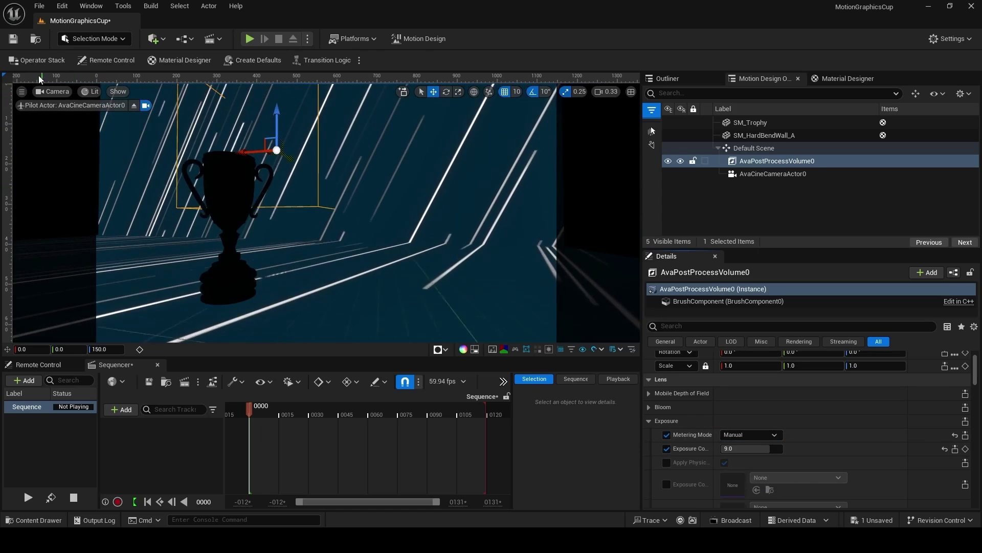
pyautogui.click(20, 39)
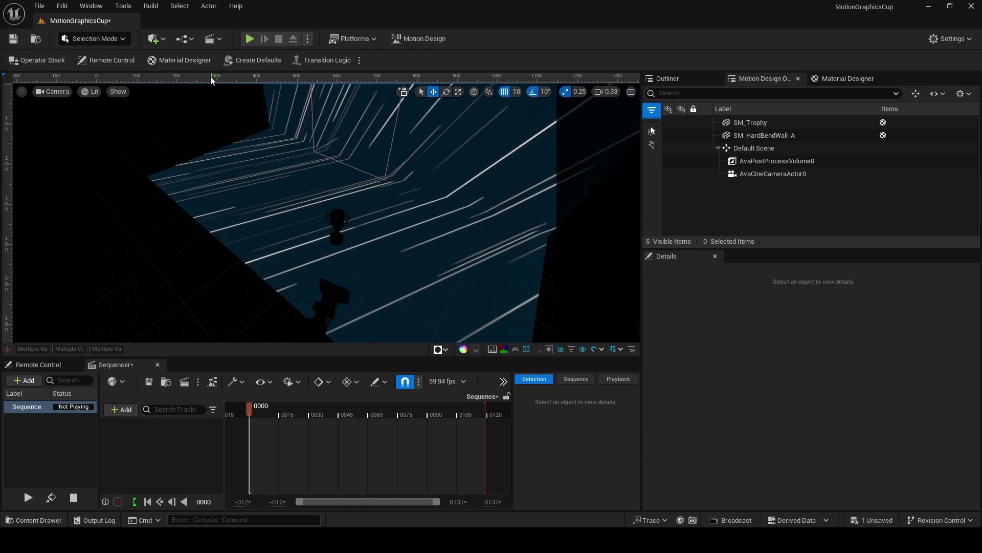
# - Add a Rect Light to the scene and rotate it to 180 degrees
pyautogui.click(153, 39)
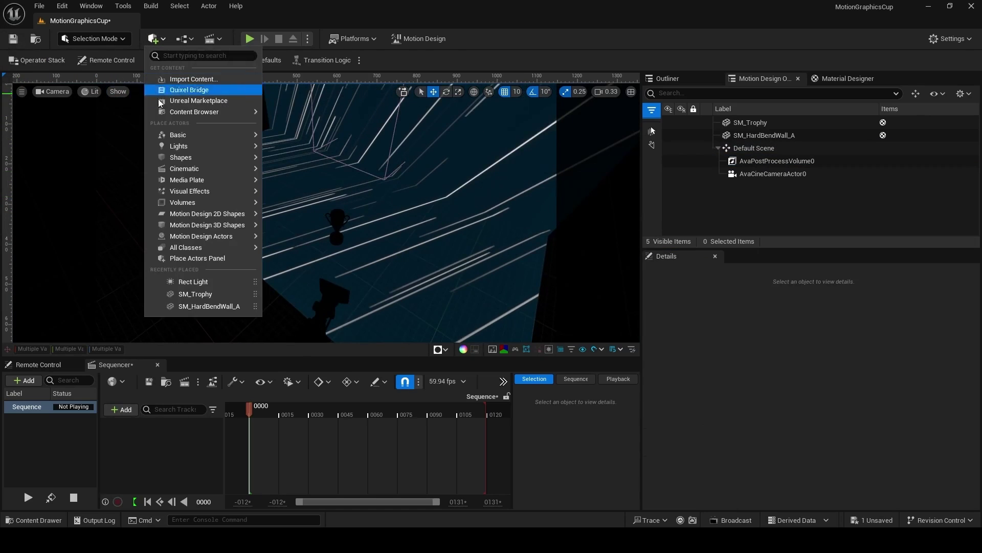
pyautogui.moveTo(174, 149)
pyautogui.moveTo(308, 187); pyautogui.dragTo(642, 142)
pyautogui.press('e')
pyautogui.moveTo(334, 219); pyautogui.dragTo(336, 233)
# - Give the RectLight a Look At modifier targeting SM_Trophy with Flip Axis enabled
pyautogui.click(775, 125)
pyautogui.rightClick(776, 124)
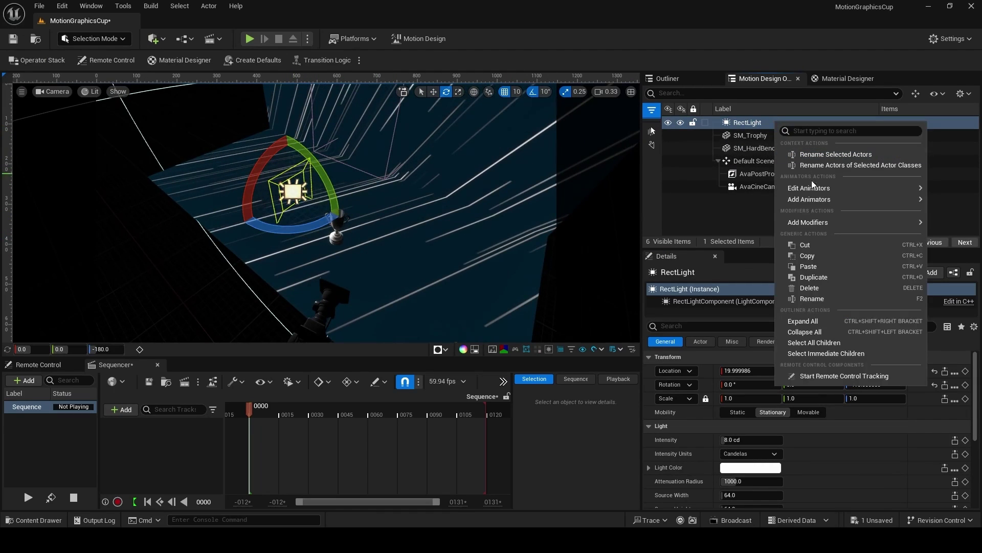
pyautogui.moveTo(814, 222)
pyautogui.click(710, 296)
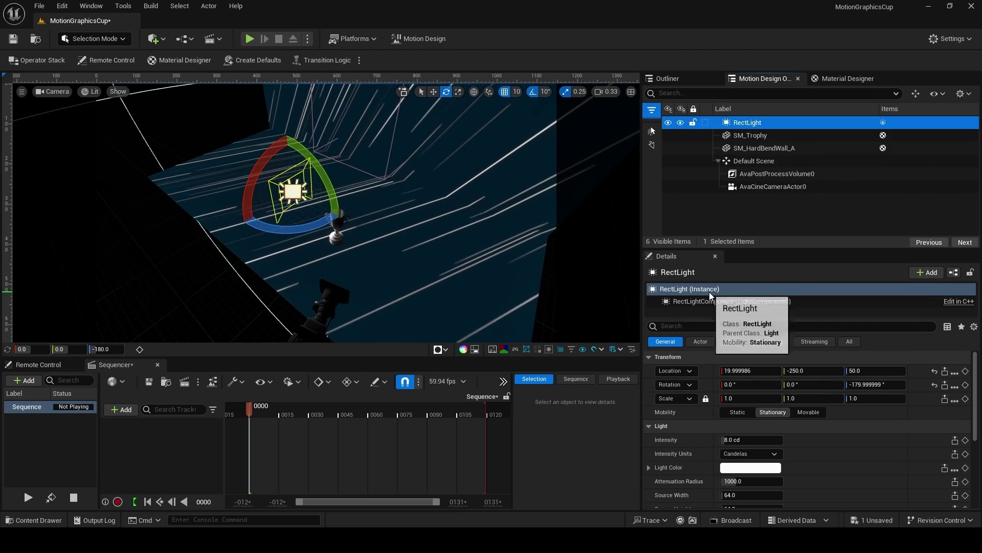
pyautogui.click(884, 124)
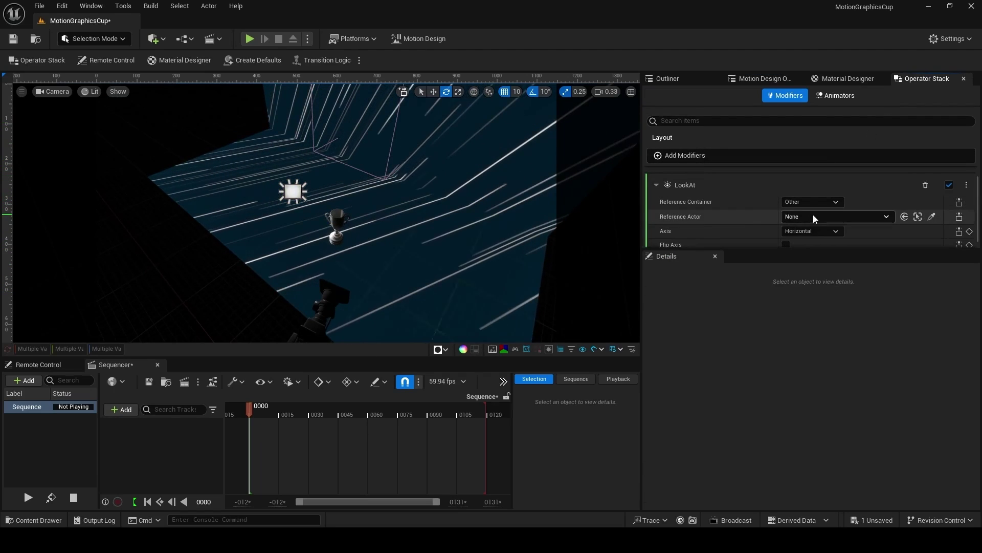
pyautogui.click(814, 217)
pyautogui.click(824, 393)
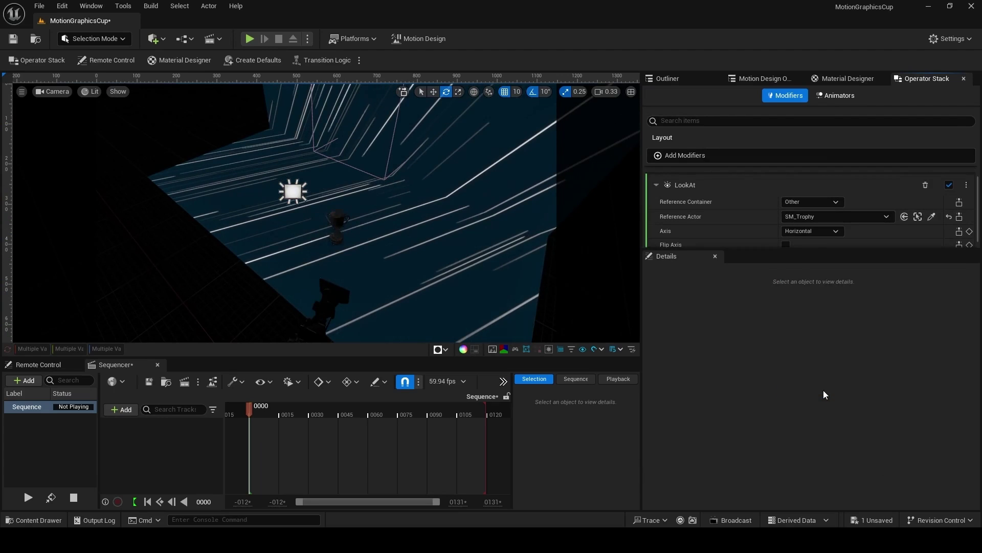
pyautogui.scroll(-1, 801, 239)
pyautogui.click(786, 237)
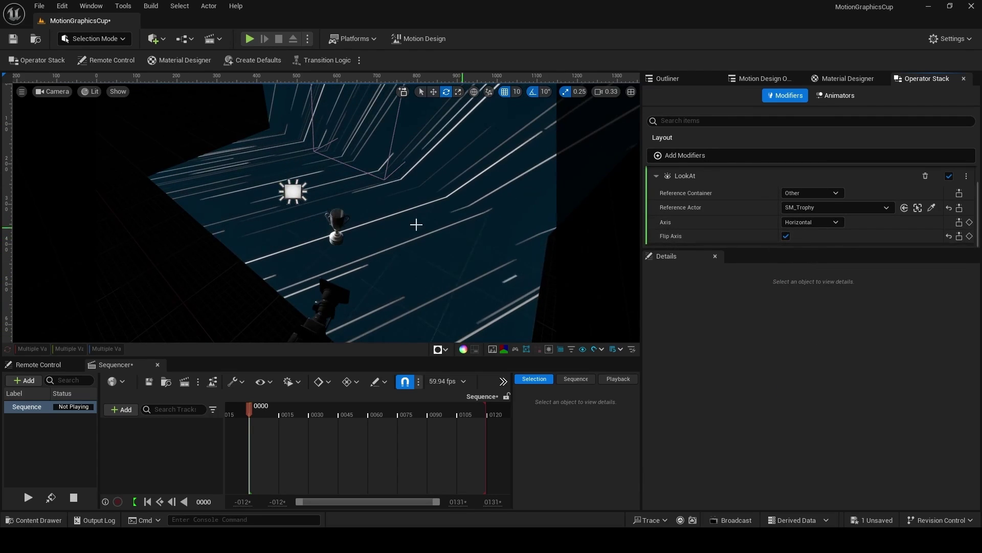
# - Move the rect light into position around the trophy
pyautogui.click(301, 194)
pyautogui.press('w')
pyautogui.moveTo(322, 179); pyautogui.dragTo(346, 174)
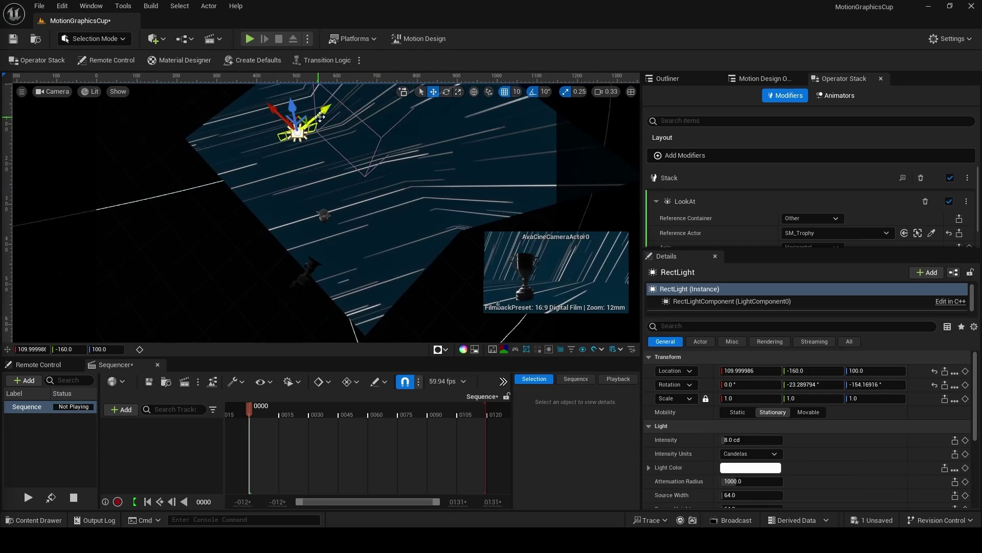
pyautogui.moveTo(320, 117); pyautogui.dragTo(423, 257)
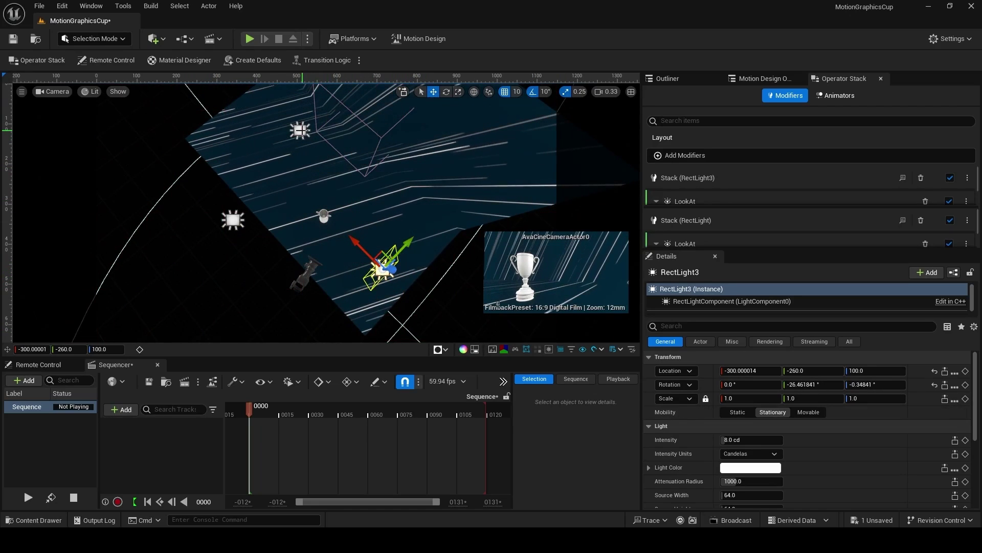
# - Set the top RectLight's light colour to a saturated blue
pyautogui.click(300, 130)
pyautogui.click(750, 468)
pyautogui.click(555, 324)
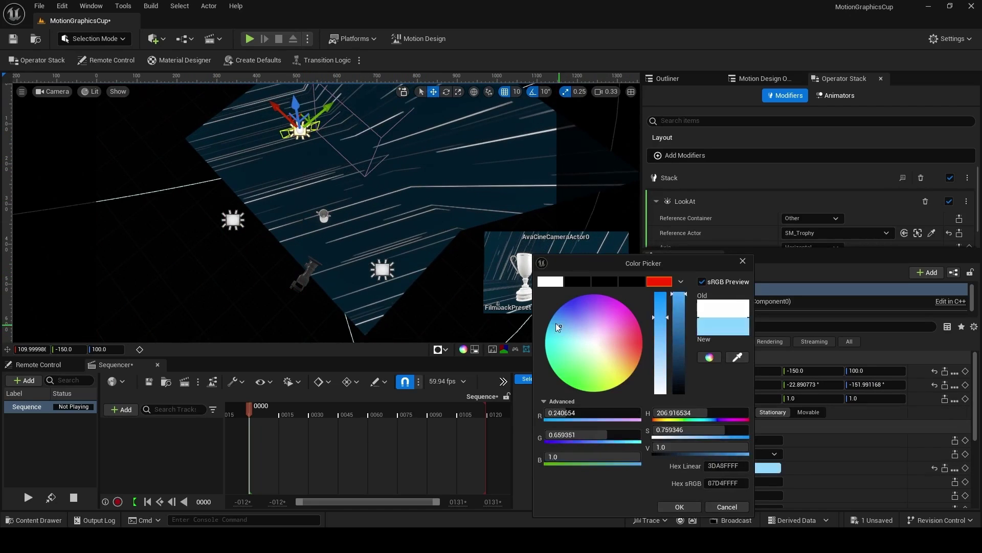
pyautogui.moveTo(556, 324); pyautogui.dragTo(532, 304)
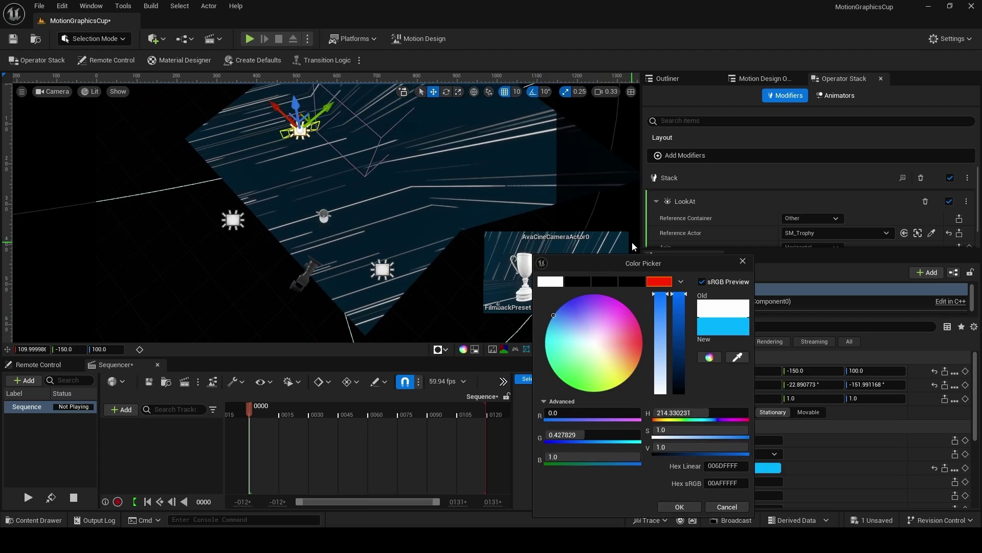
pyautogui.click(681, 506)
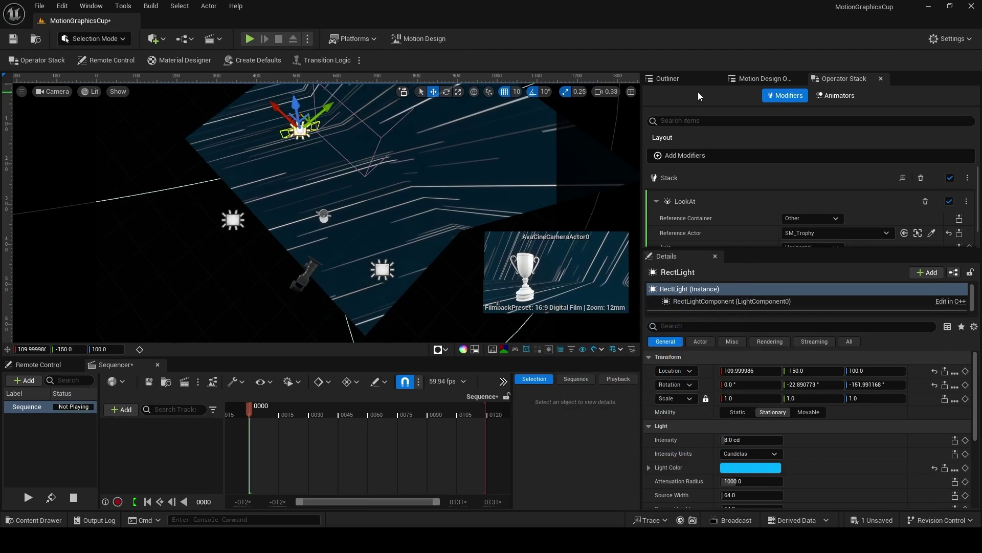
# - Hide all three rect lights except RectLight and look through AvaCineCameraActor0
pyautogui.click(745, 79)
pyautogui.click(668, 147)
pyautogui.click(680, 148)
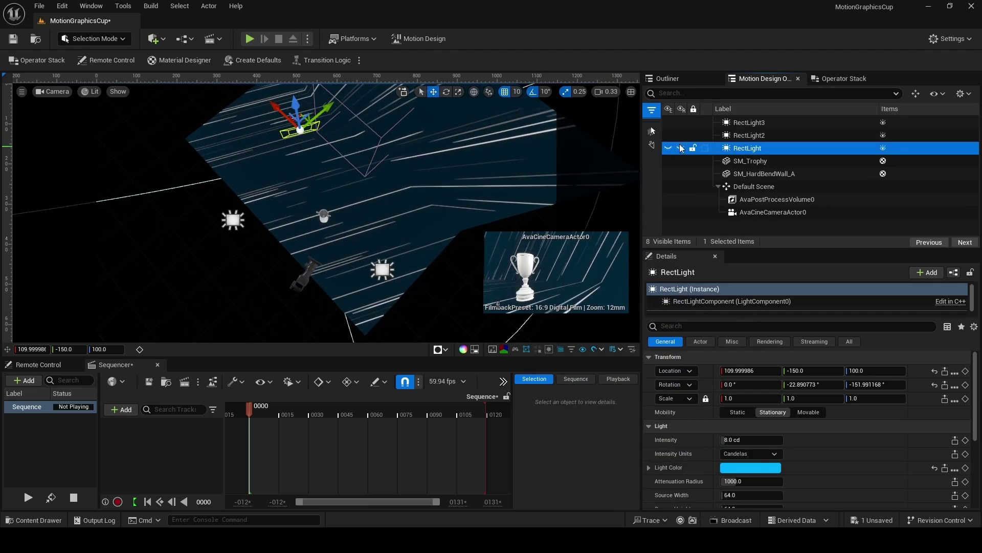
pyautogui.click(668, 135)
pyautogui.click(682, 134)
pyautogui.click(669, 122)
pyautogui.click(682, 122)
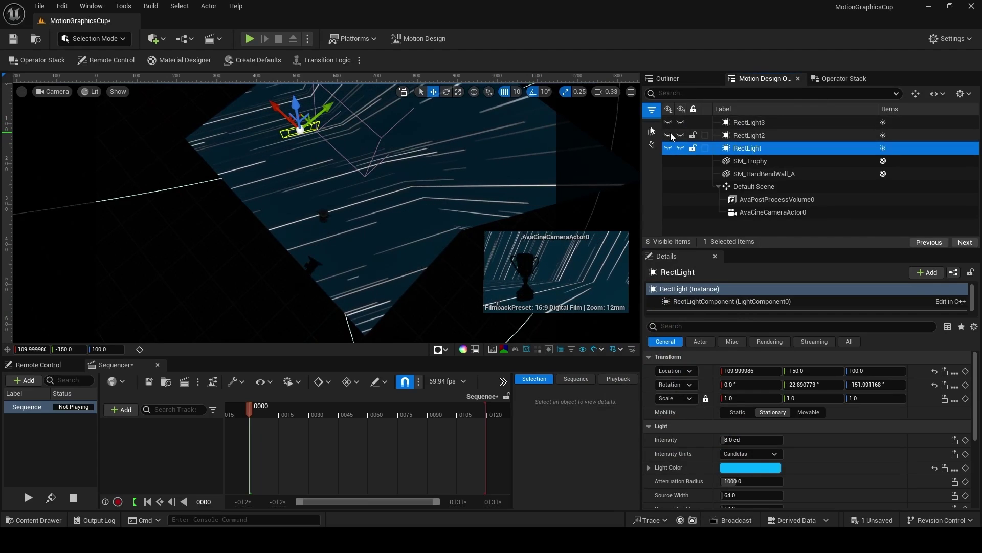
pyautogui.click(668, 148)
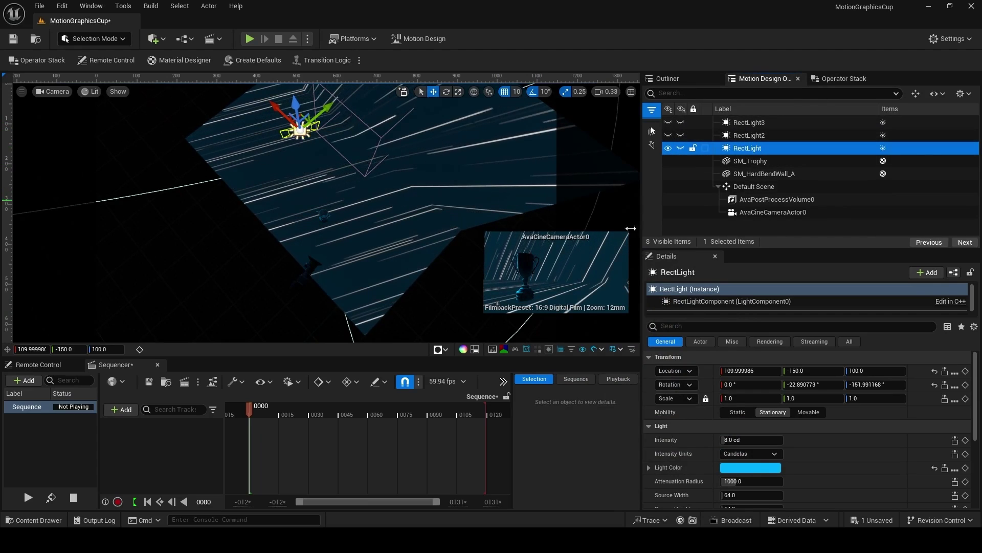
pyautogui.click(57, 92)
pyautogui.click(101, 119)
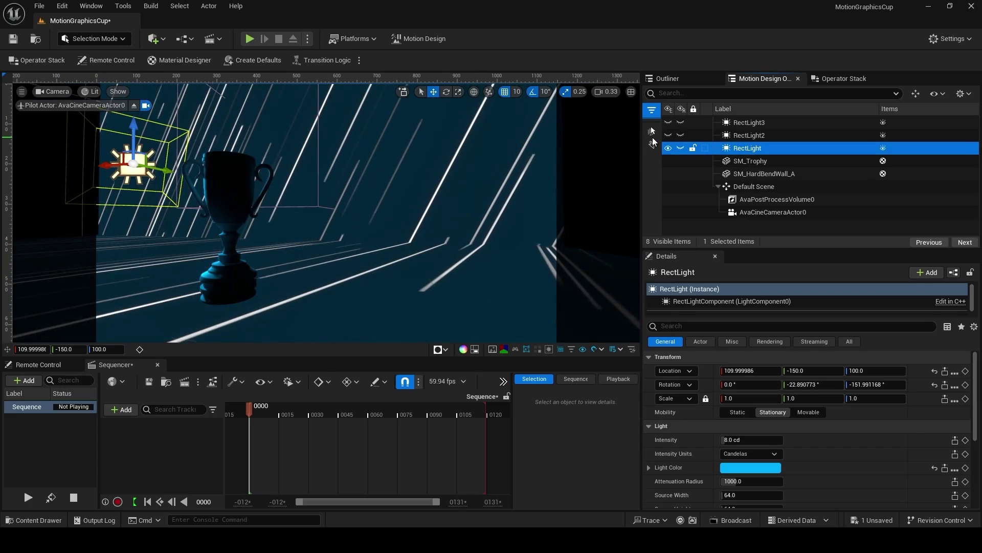
# - Turn RectLight2 back on and set its light colour to orange
pyautogui.click(669, 136)
pyautogui.click(669, 136)
pyautogui.click(669, 135)
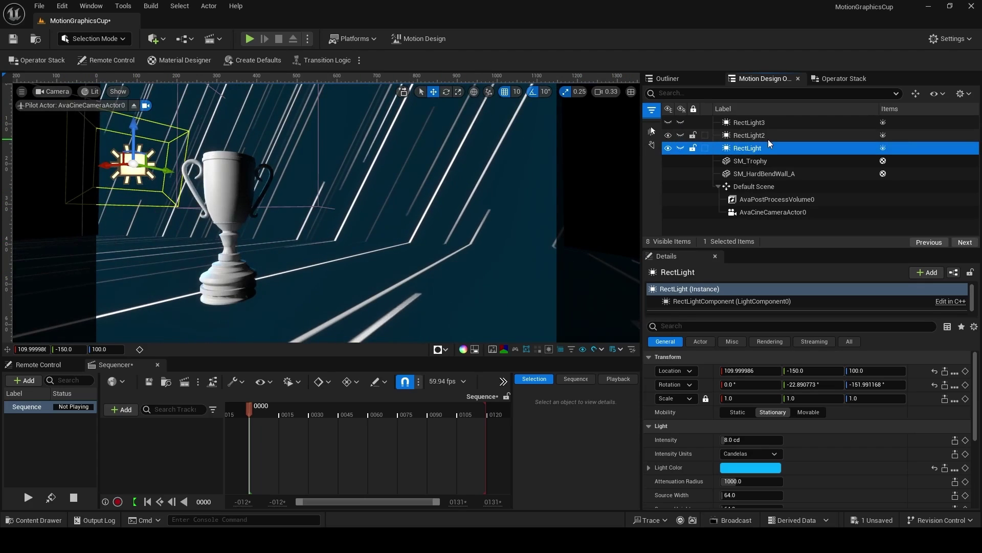
pyautogui.click(767, 137)
pyautogui.click(751, 467)
pyautogui.moveTo(806, 348); pyautogui.dragTo(869, 359)
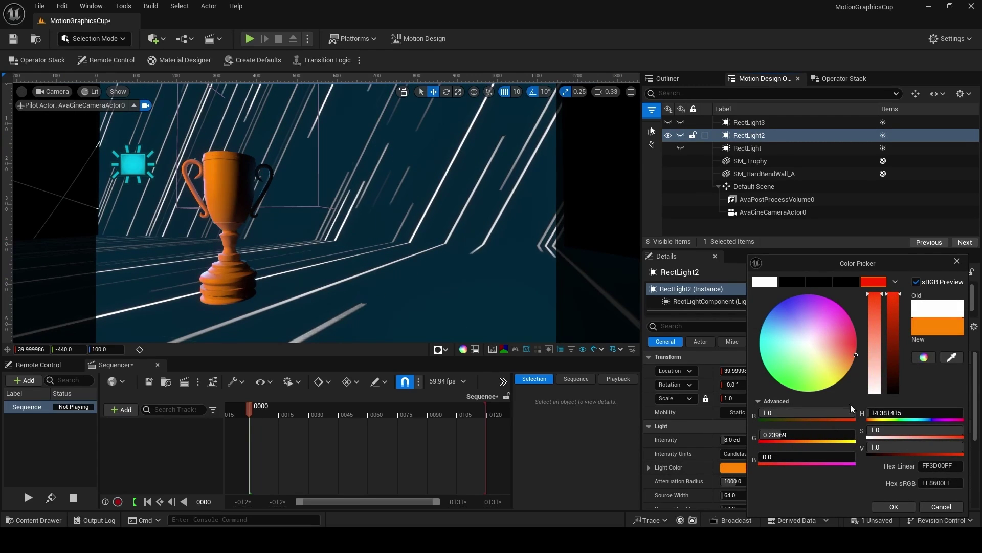
pyautogui.click(882, 502)
# - Turn RectLight3 back on and set its light colour to blue
pyautogui.click(668, 122)
pyautogui.click(746, 122)
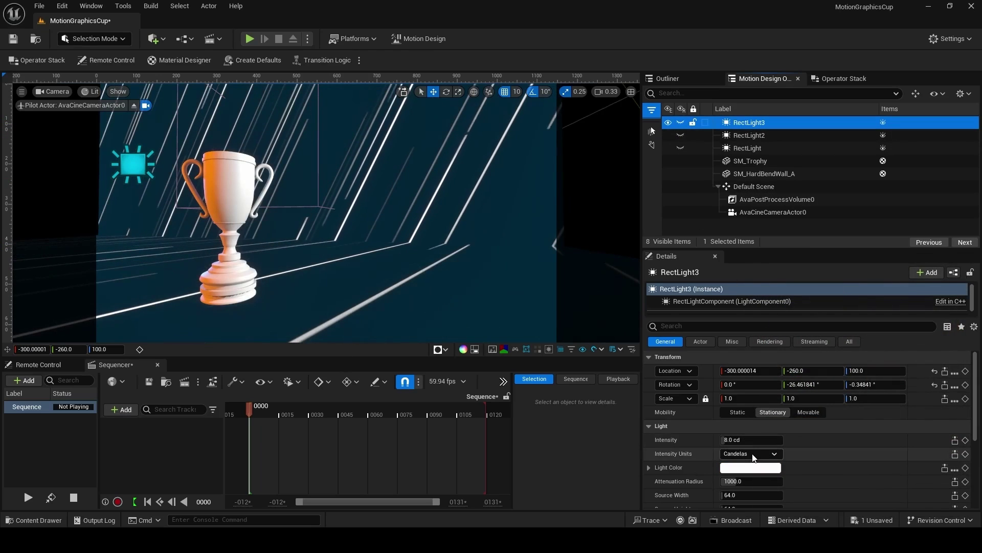
pyautogui.click(755, 466)
pyautogui.moveTo(784, 345); pyautogui.dragTo(763, 330)
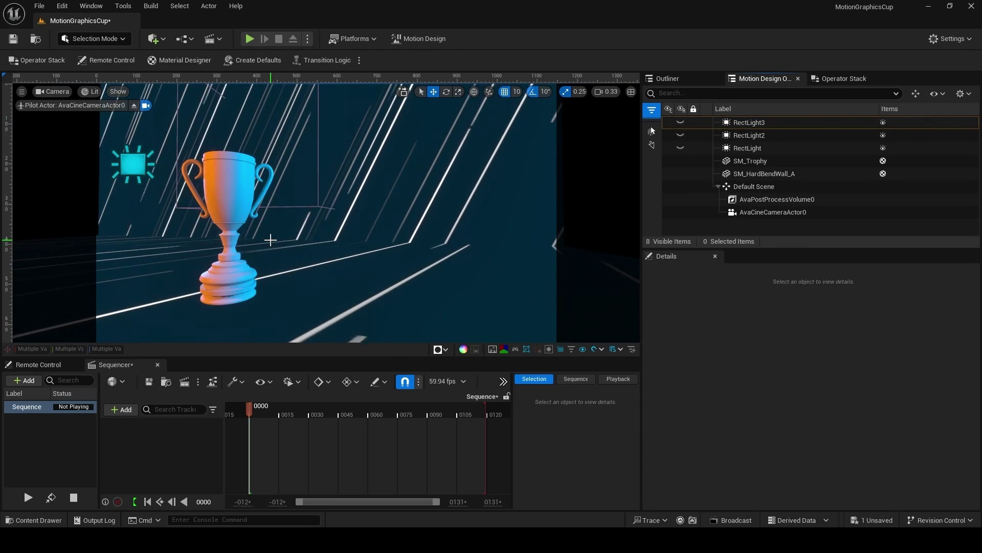
pyautogui.click(91, 6)
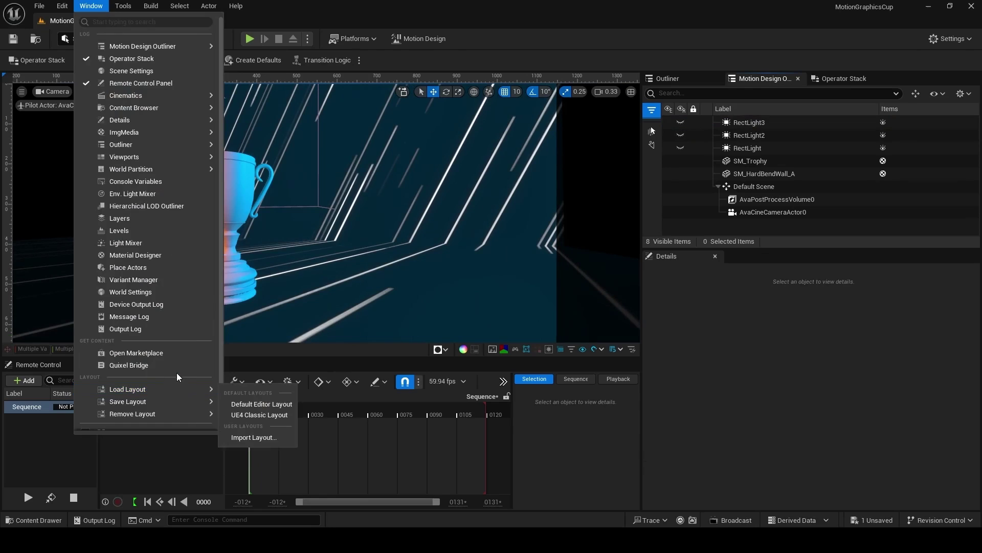
# - In Quixel Bridge, search Surfaces for 'black metal' and open the Iron surface
pyautogui.click(176, 367)
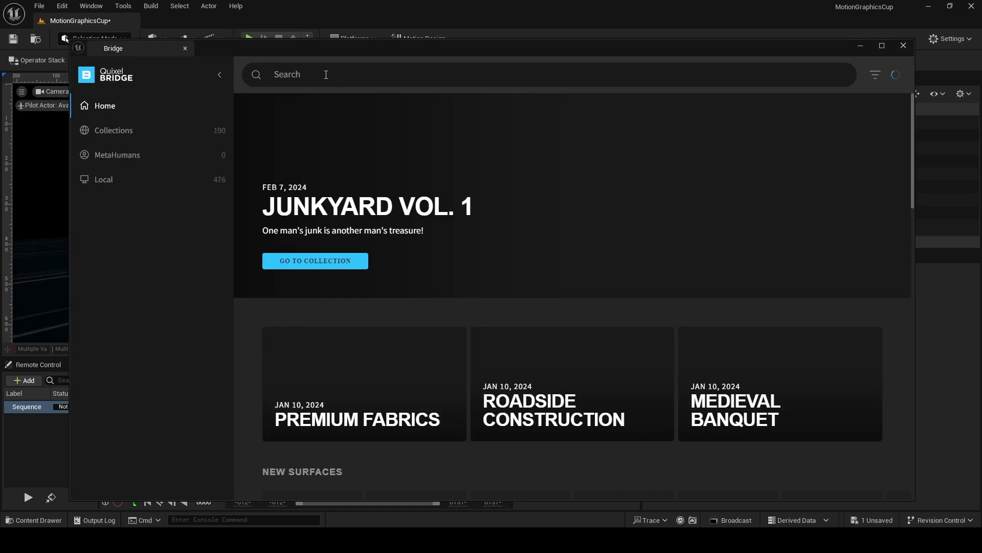
pyautogui.click(108, 173)
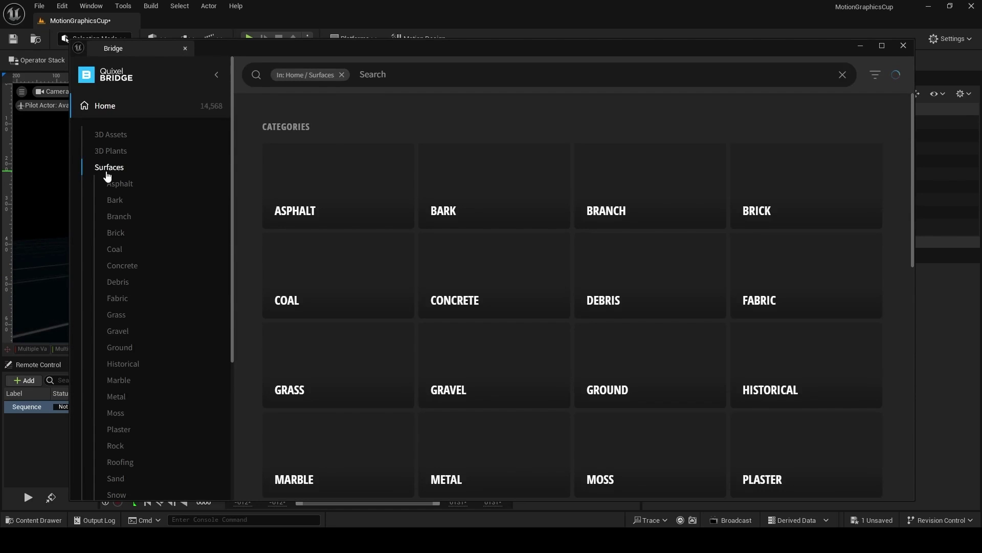
pyautogui.click(384, 73)
pyautogui.write('black metal')
pyautogui.press('Return')
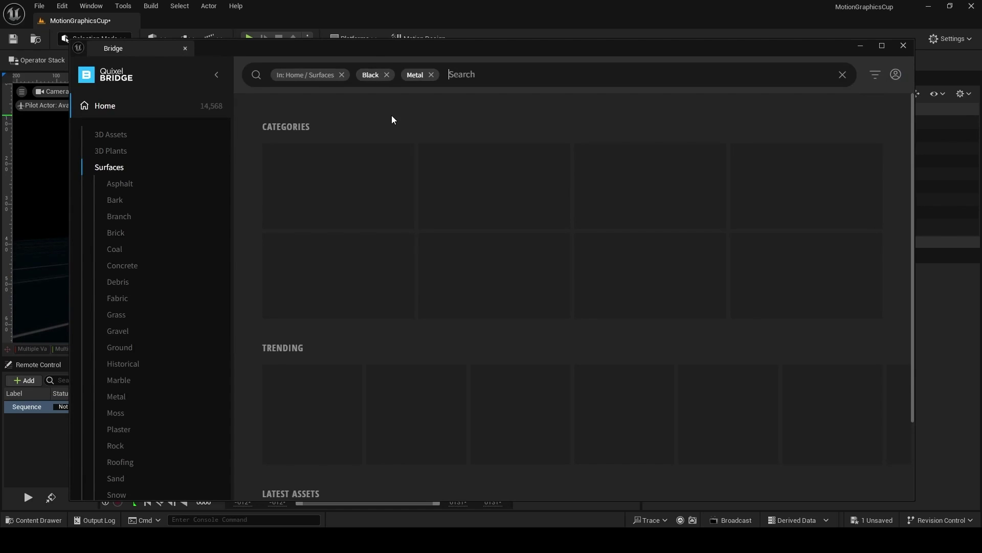
pyautogui.scroll(-1, 616, 295)
pyautogui.scroll(-4, 615, 294)
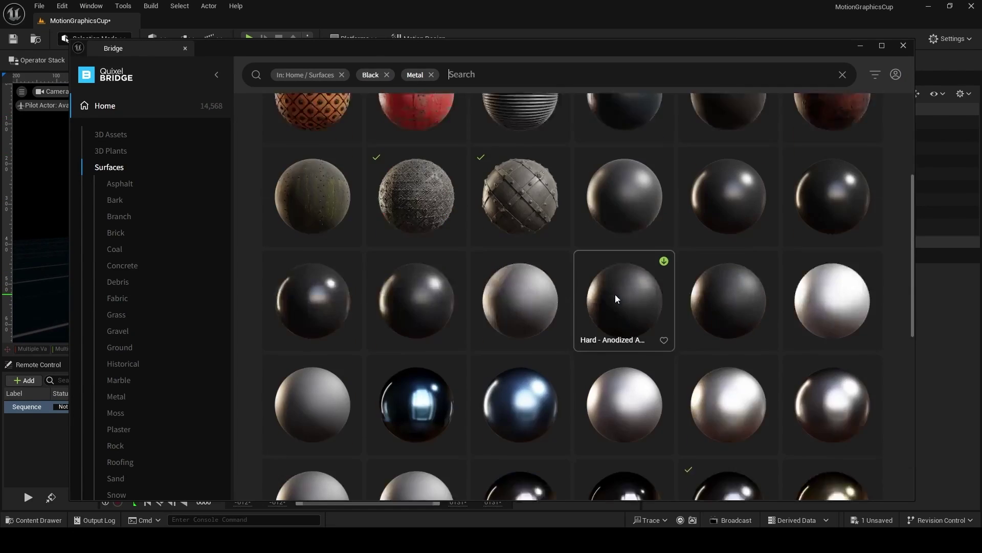
pyautogui.click(712, 319)
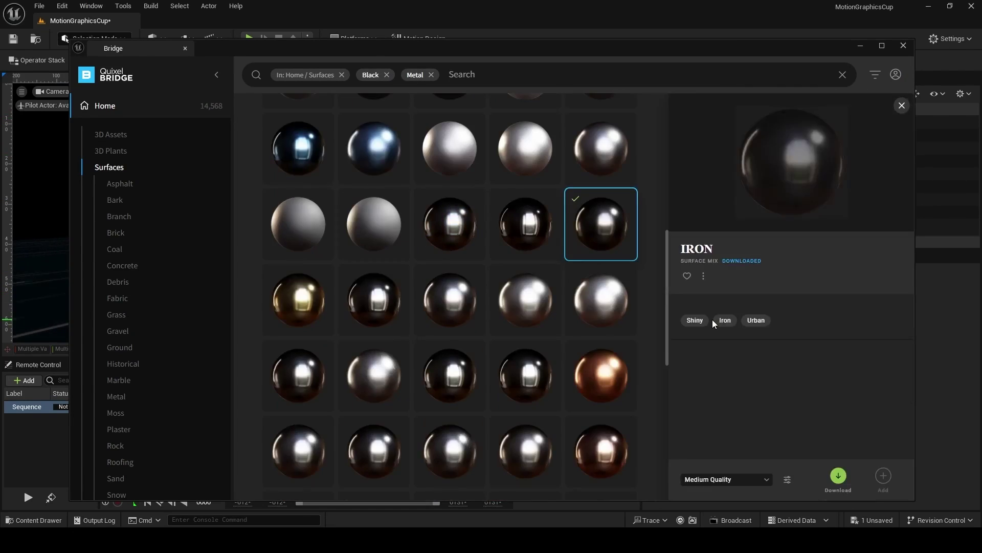
# - Download Iron at Highest Quality, add it to the project, and apply MI_Iron to the trophy
pyautogui.click(748, 481)
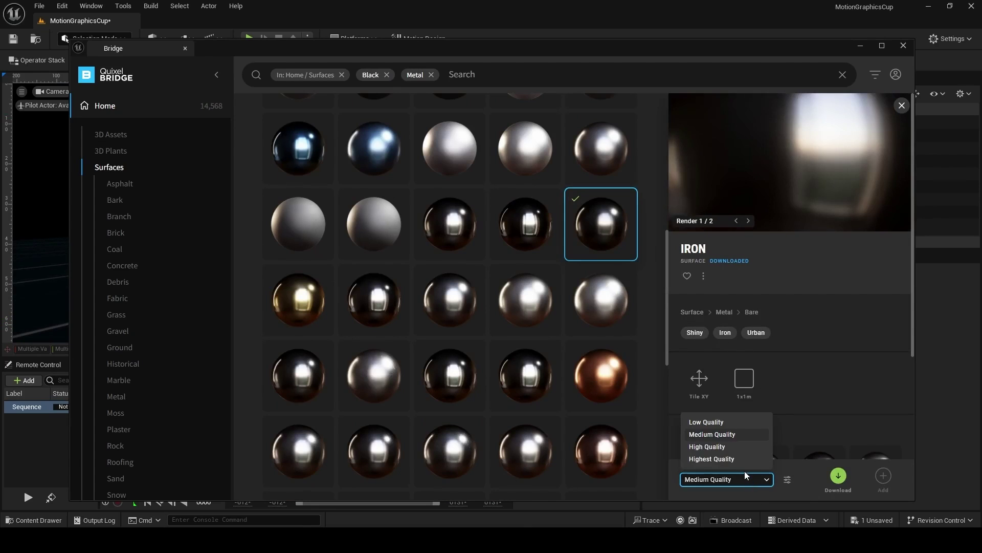
pyautogui.click(742, 462)
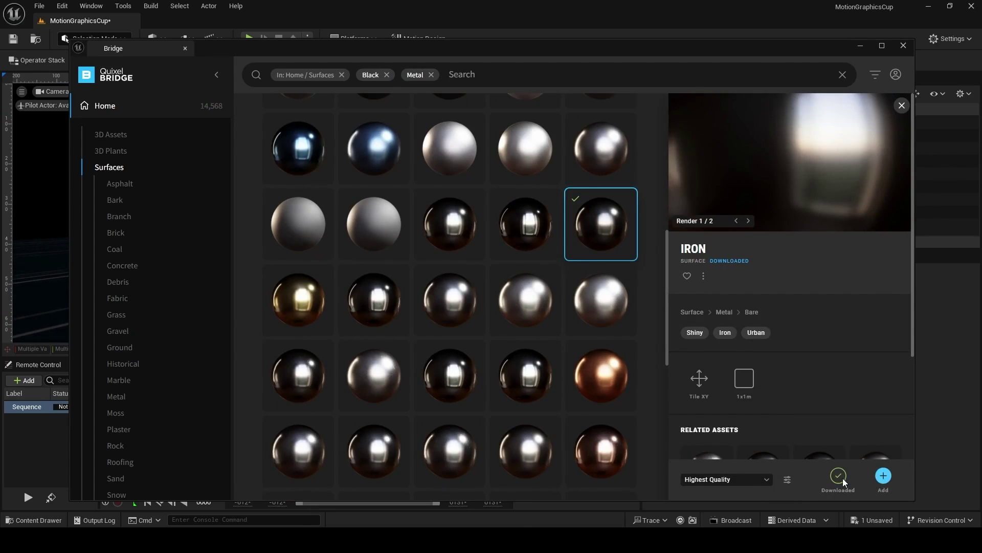
pyautogui.click(888, 475)
pyautogui.click(904, 45)
pyautogui.moveTo(520, 126); pyautogui.dragTo(728, 106)
pyautogui.moveTo(605, 164); pyautogui.dragTo(224, 196)
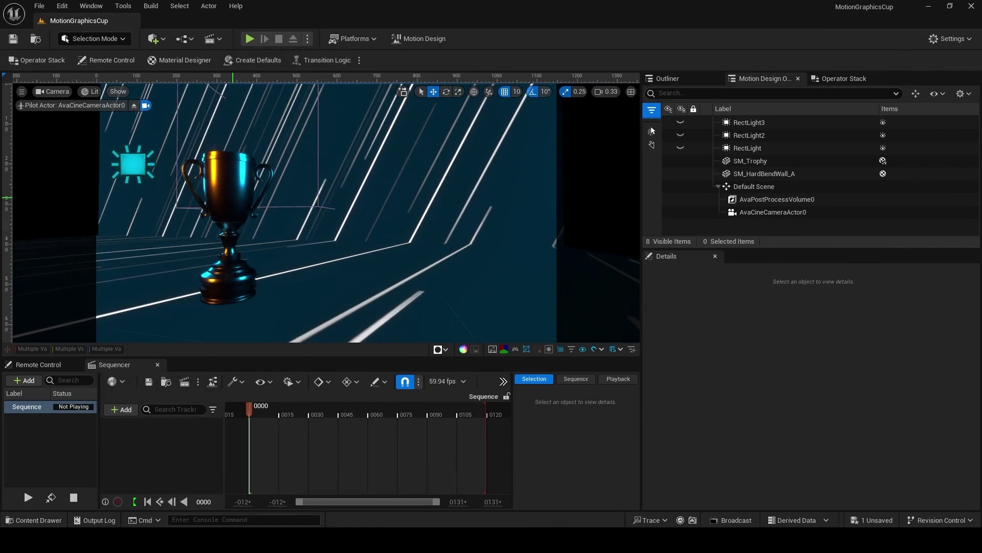
# - Override Min Roughness to 0.184 in the trophy's MI_Iron material under 04 - Roughness
pyautogui.click(233, 198)
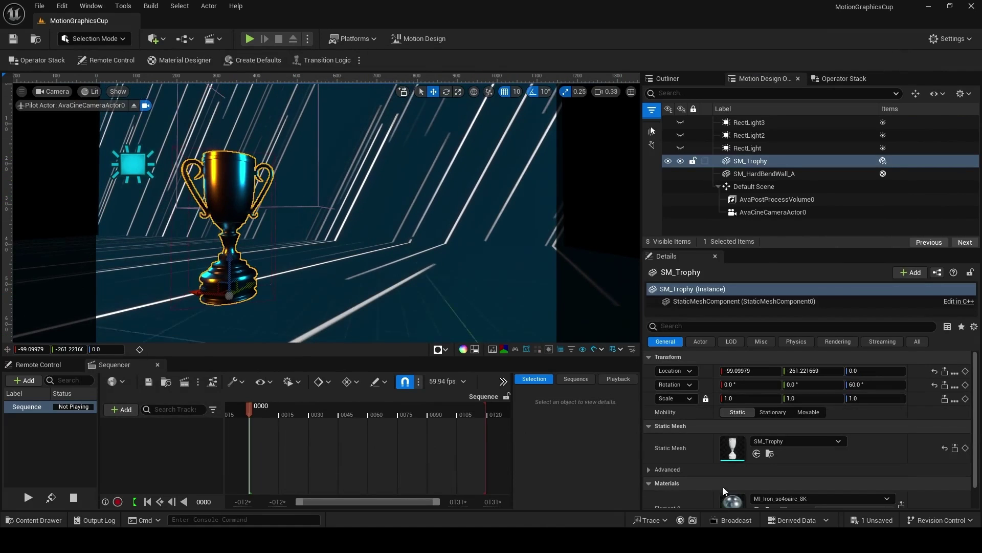
pyautogui.doubleClick(733, 499)
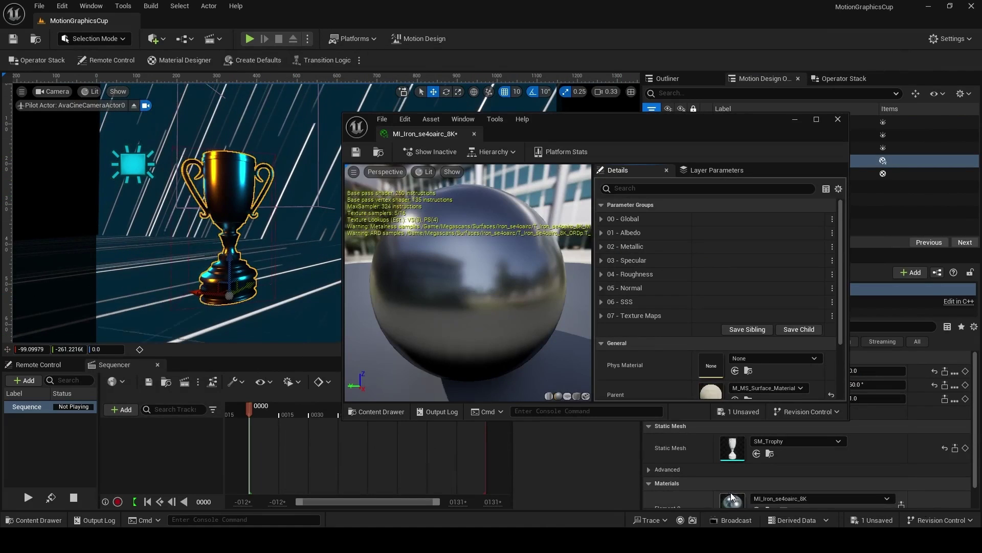
pyautogui.click(600, 273)
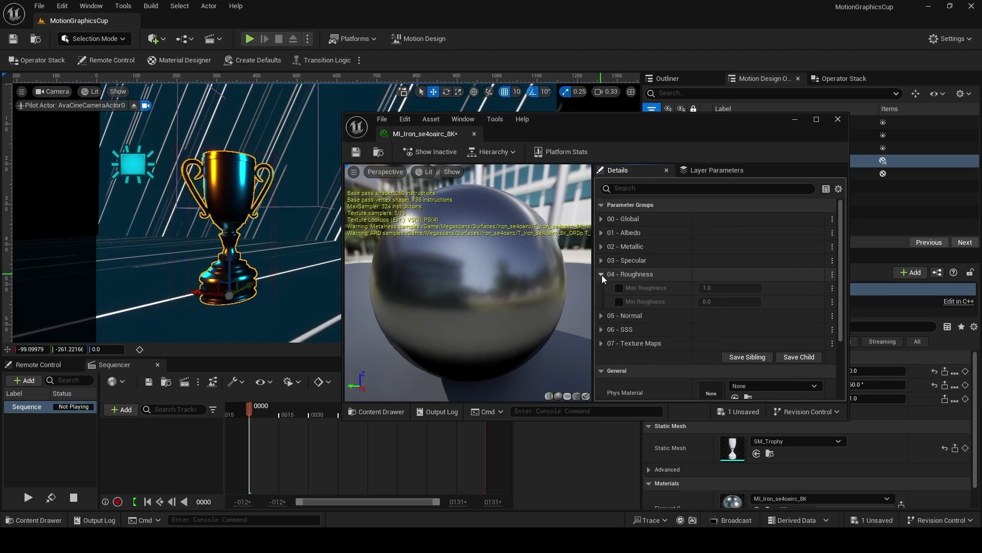
pyautogui.click(619, 301)
pyautogui.moveTo(731, 302); pyautogui.dragTo(749, 302)
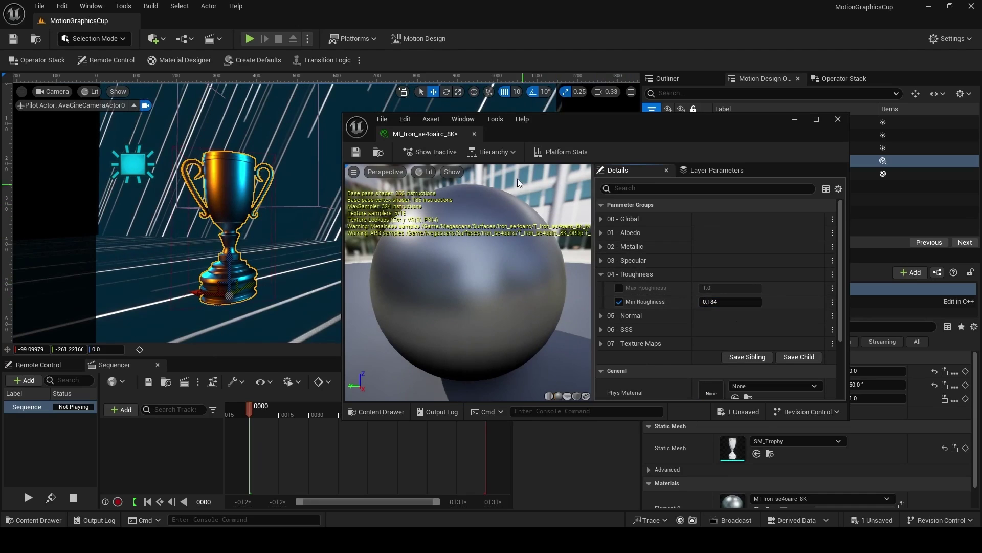
# - Create a new opaque, lit Material Designer material on the trophy with a solid grey base colour
pyautogui.click(474, 134)
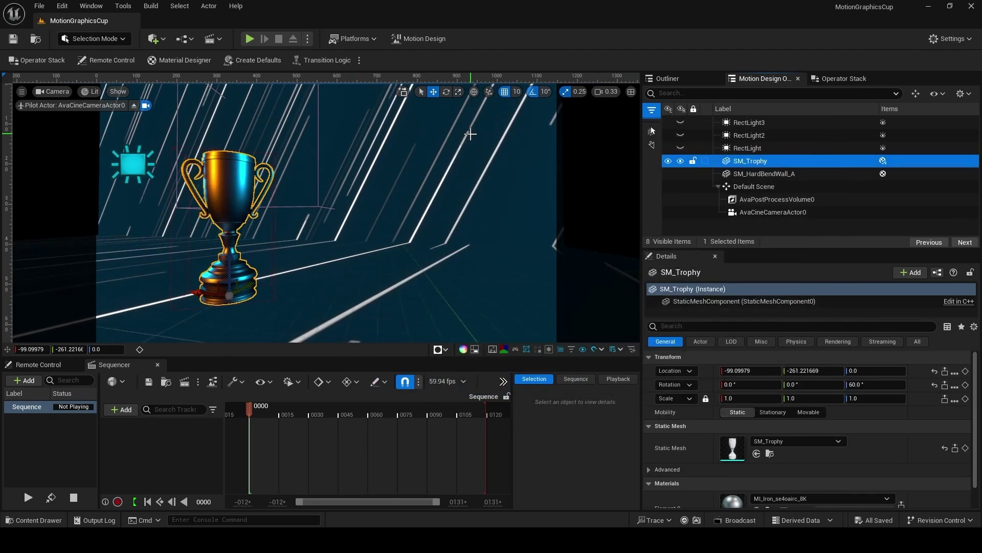
pyautogui.click(182, 60)
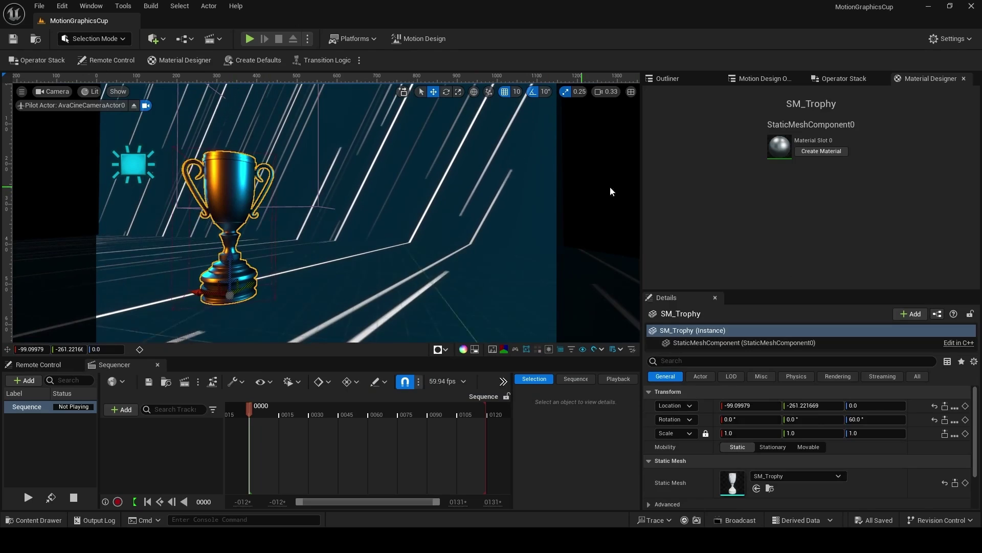
pyautogui.click(821, 152)
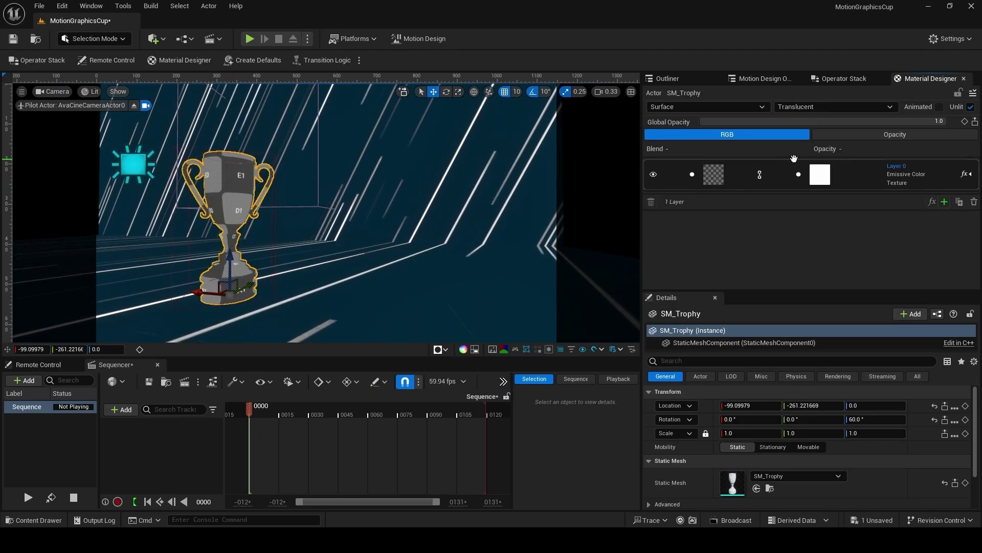
pyautogui.click(832, 107)
pyautogui.click(825, 118)
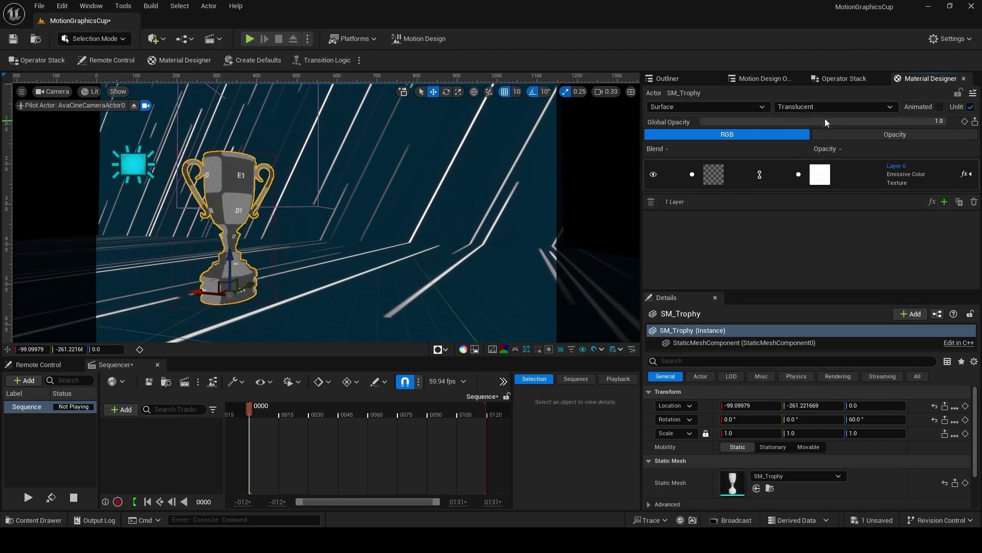
pyautogui.click(970, 107)
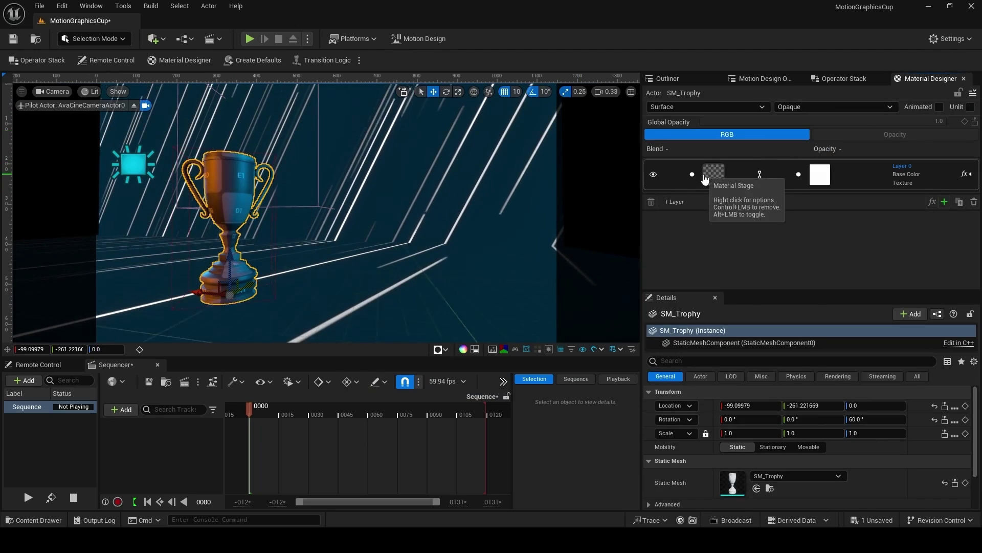
pyautogui.click(711, 175)
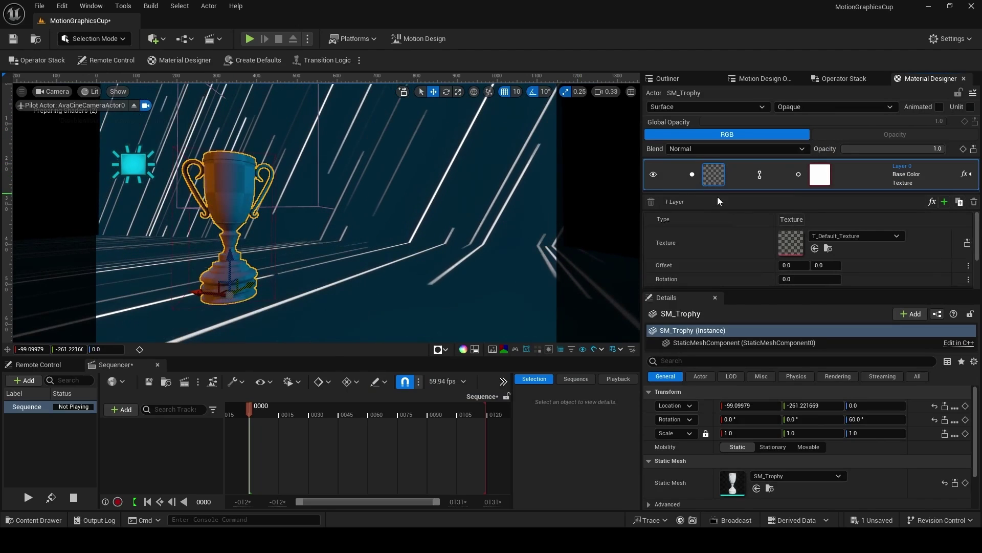
pyautogui.click(797, 220)
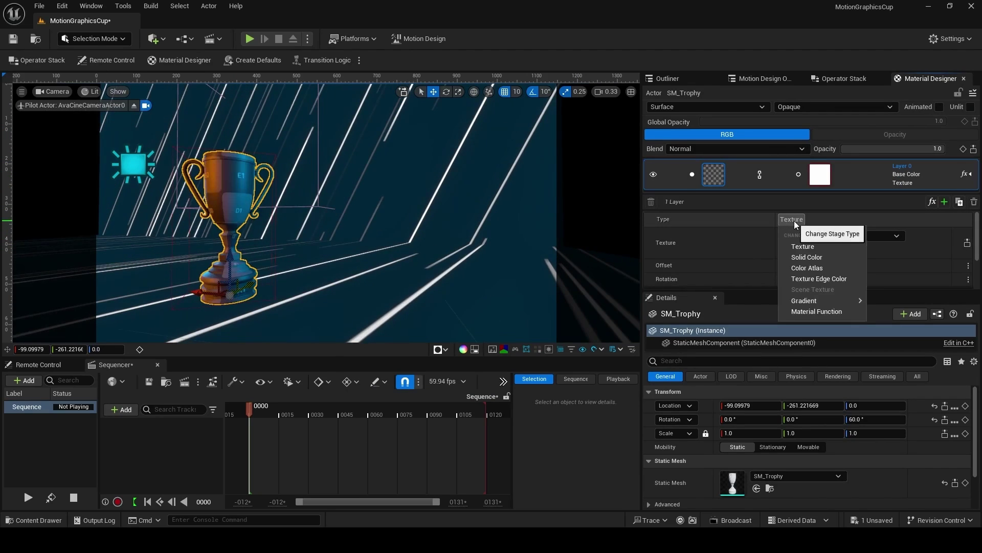
pyautogui.click(807, 257)
pyautogui.click(816, 233)
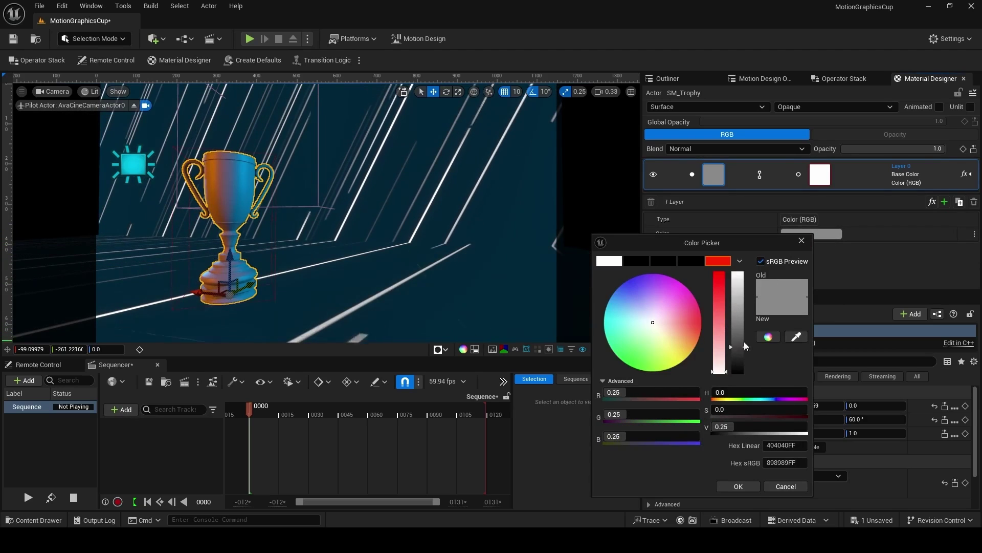
pyautogui.click(742, 486)
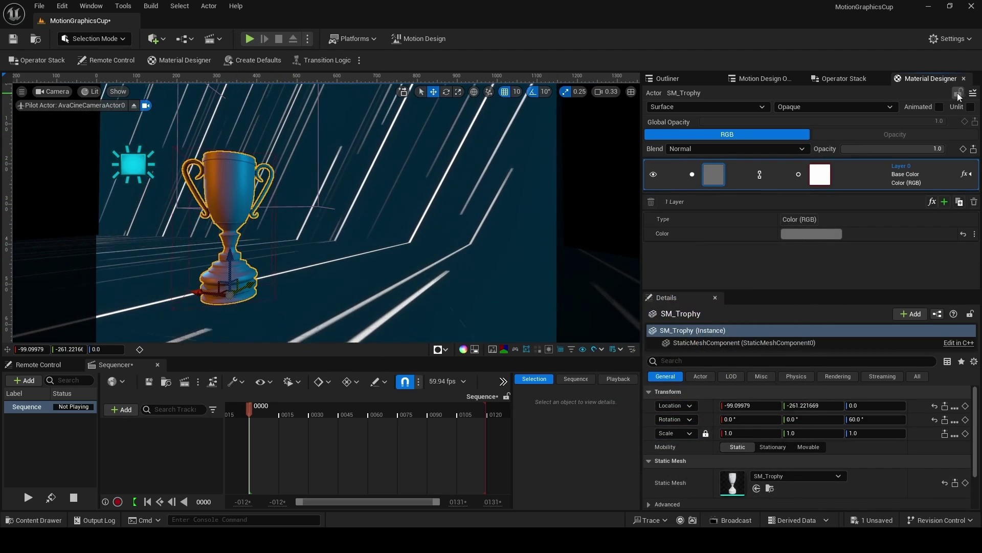
# - Set Metallic and Specular to 1.0 for Material_0 in the UE Material Editor and apply
pyautogui.click(974, 93)
pyautogui.click(941, 154)
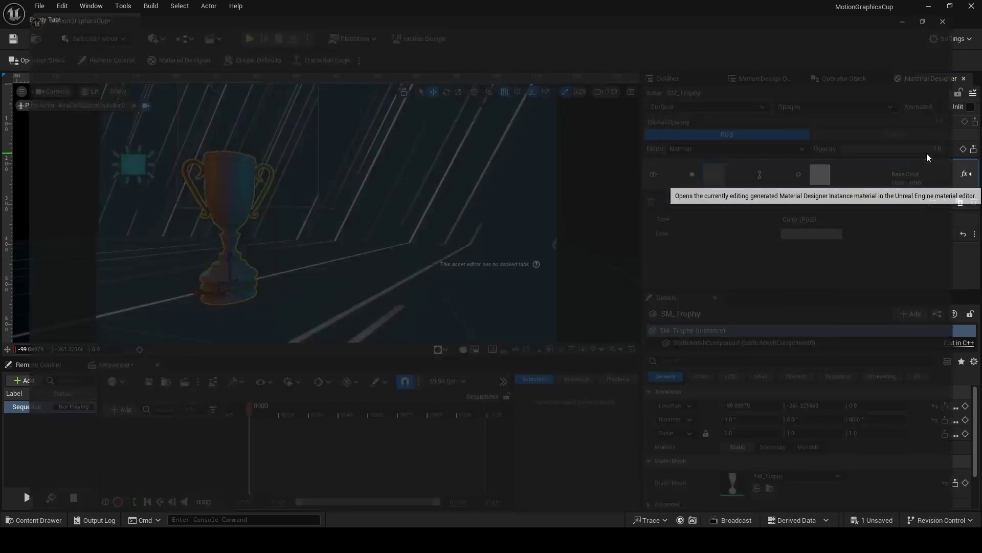
pyautogui.moveTo(642, 121); pyautogui.dragTo(660, 173, button='right')
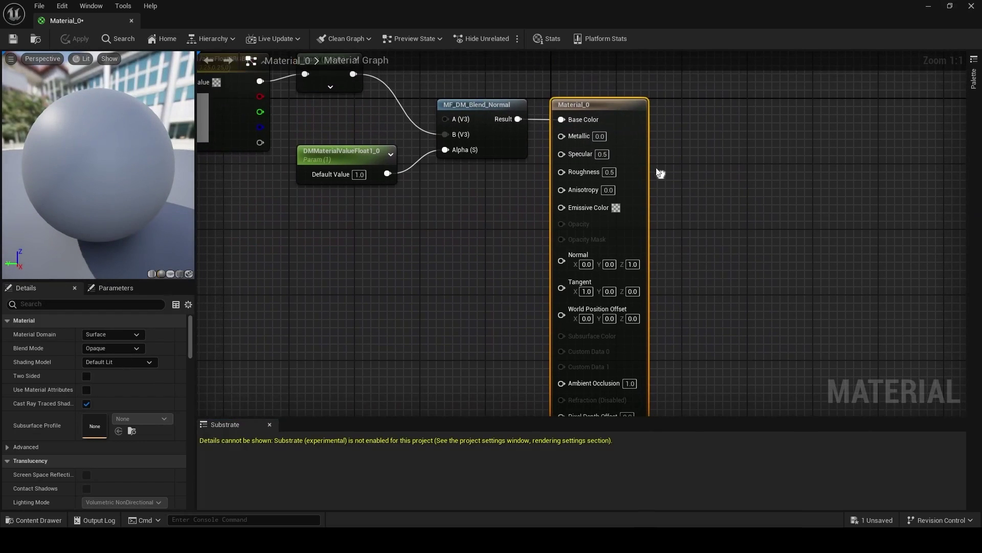
pyautogui.click(604, 155)
pyautogui.write('1')
pyautogui.click(695, 166)
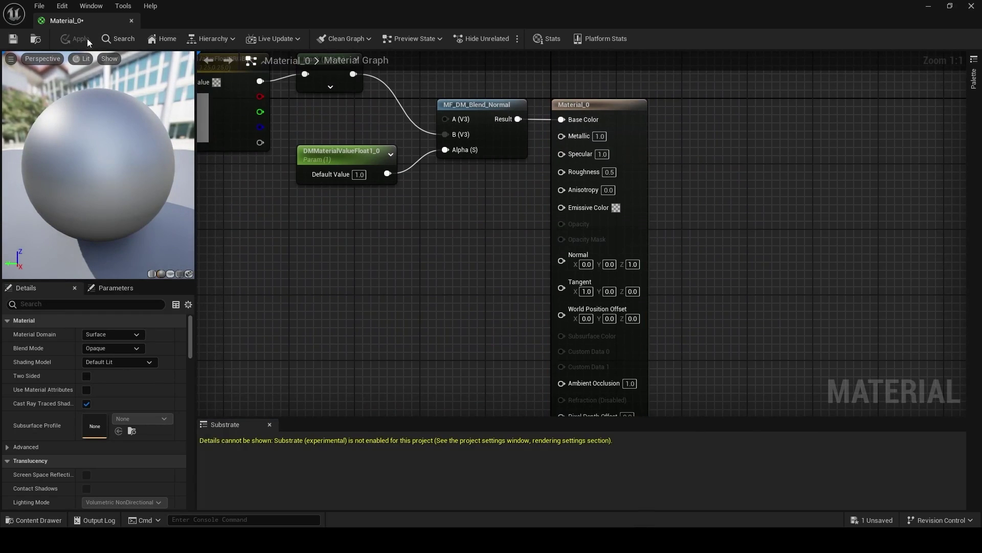
pyautogui.click(132, 21)
# - Add a Color Tint effect to the wall's Layer 1 with tint values 20 and 2.5
pyautogui.click(361, 196)
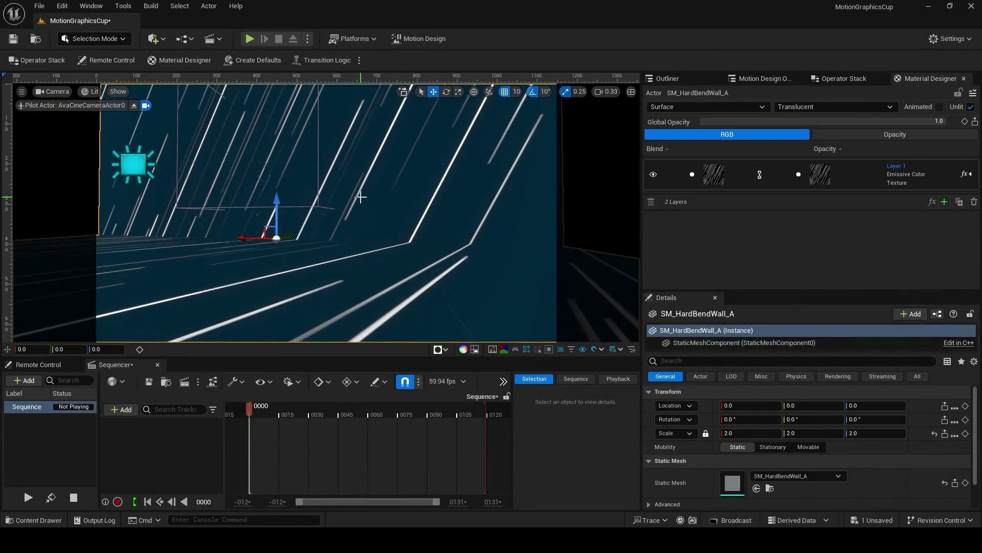
pyautogui.press('Escape')
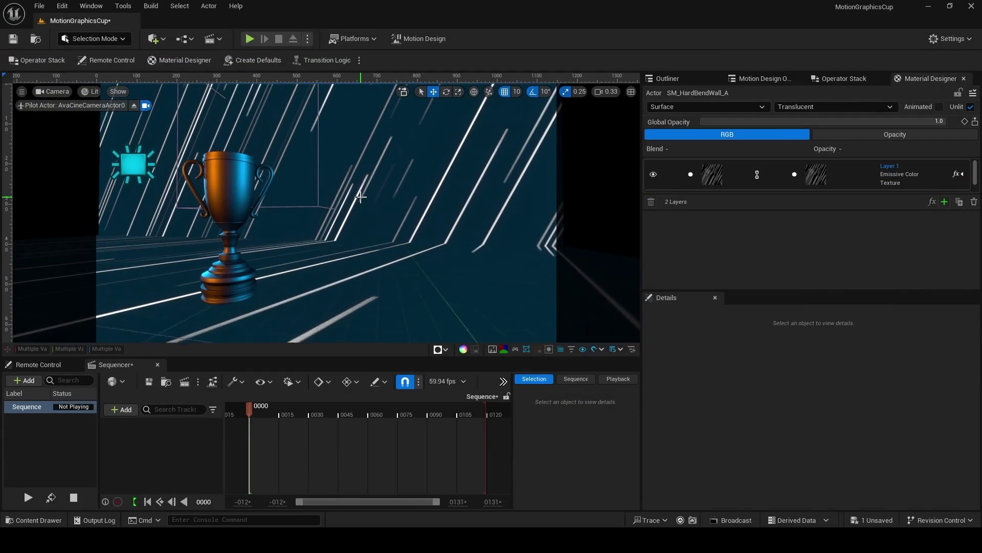
pyautogui.click(361, 197)
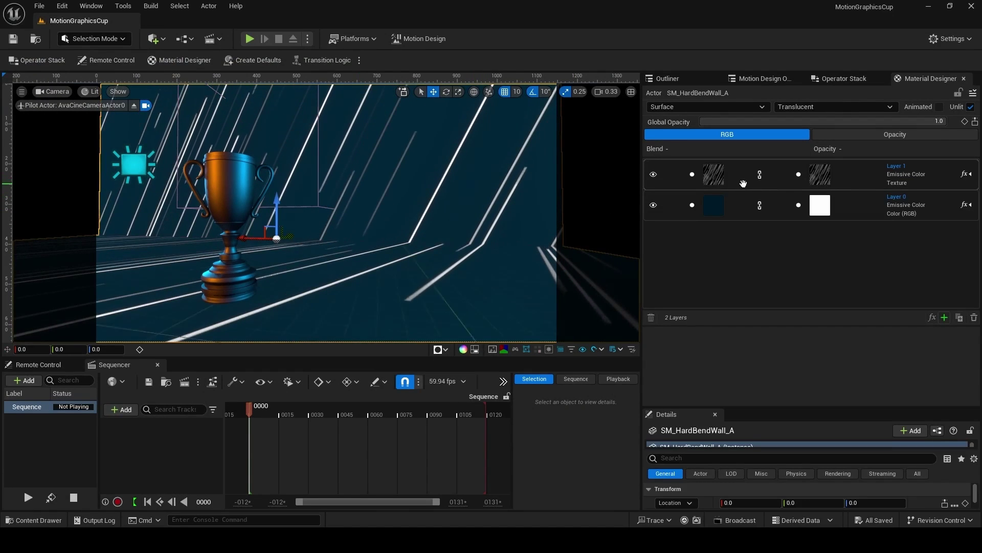
pyautogui.click(967, 174)
pyautogui.click(932, 317)
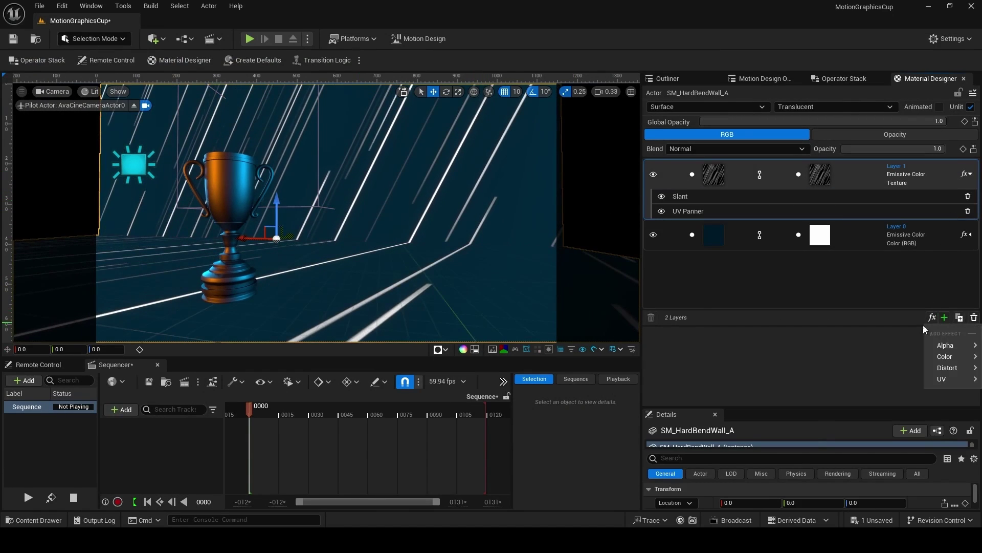
pyautogui.moveTo(934, 358)
pyautogui.click(881, 491)
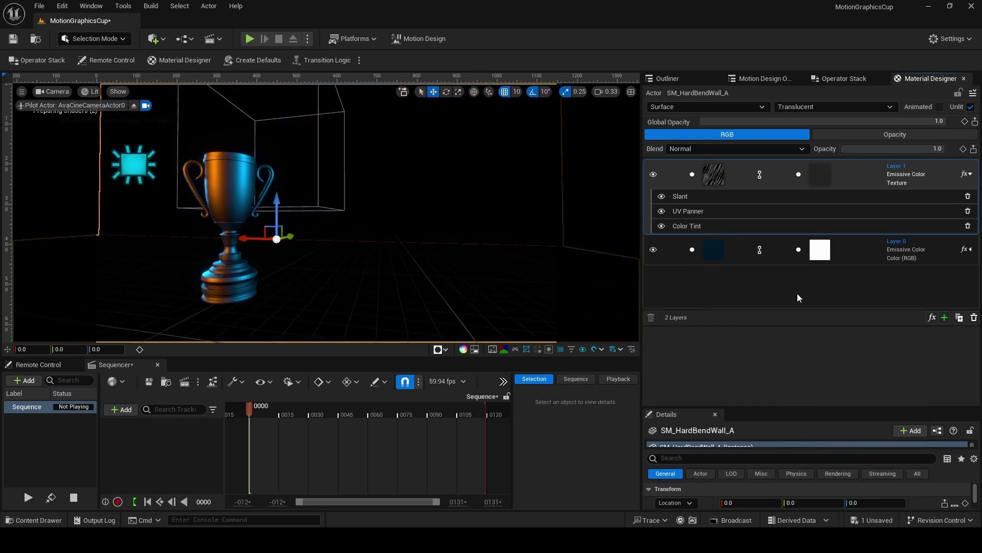
pyautogui.click(793, 335)
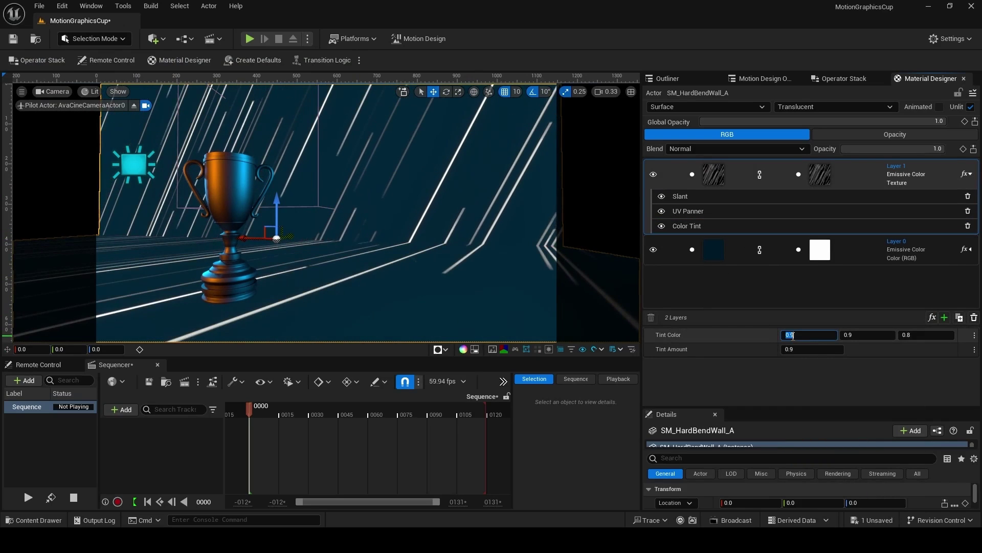
pyautogui.write('20')
pyautogui.press('Return')
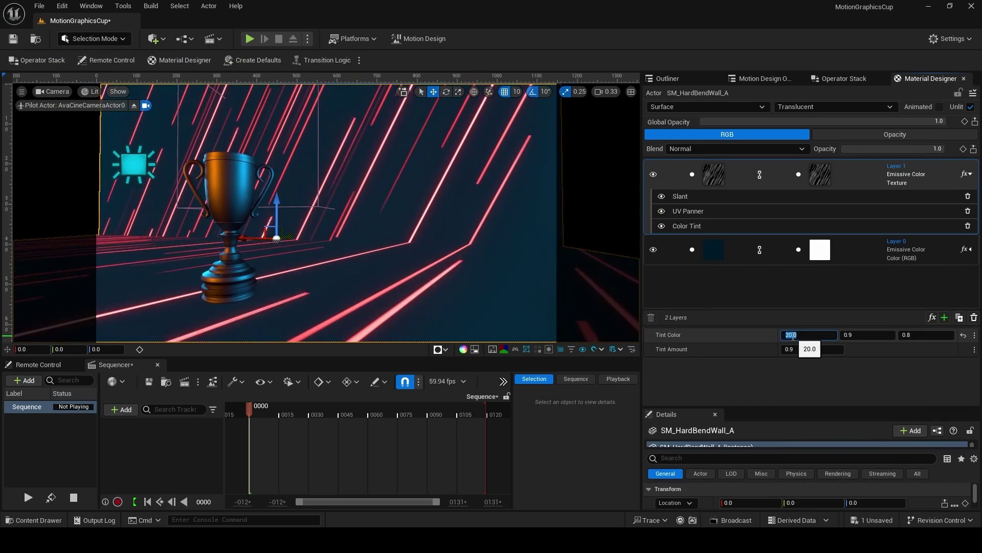
pyautogui.click(863, 336)
pyautogui.write('2.5')
pyautogui.press('Return')
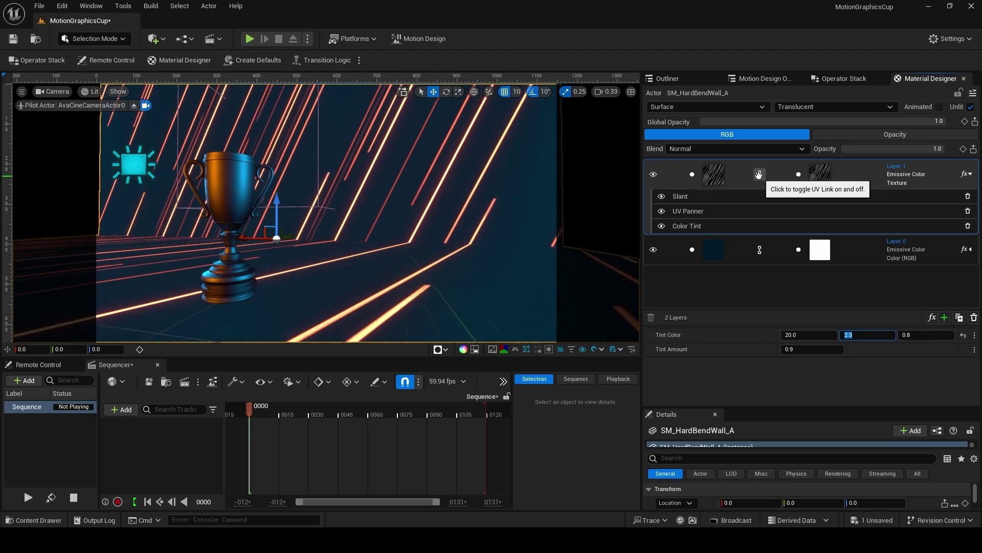
# - Set Layer 1's streak texture scale to 0.5
pyautogui.click(715, 175)
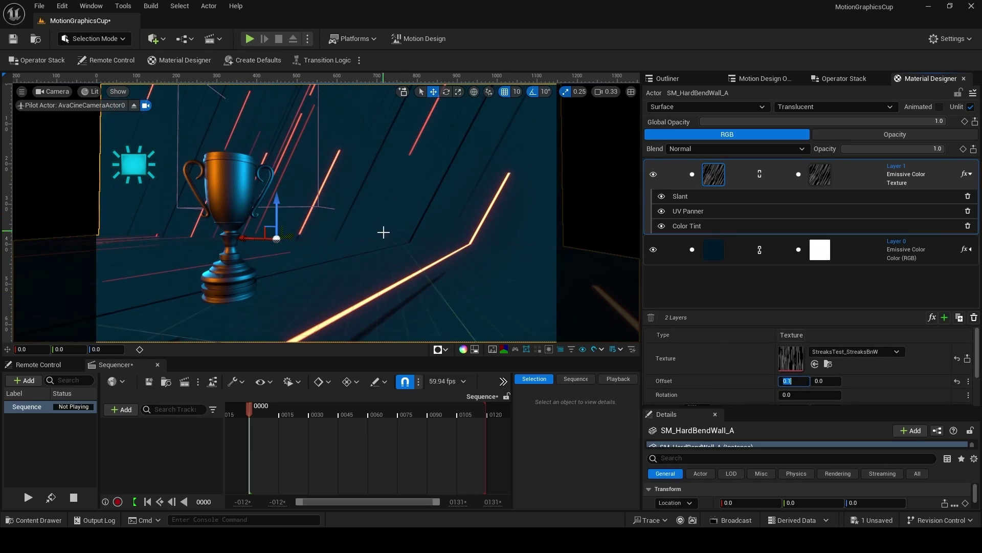
pyautogui.click(820, 174)
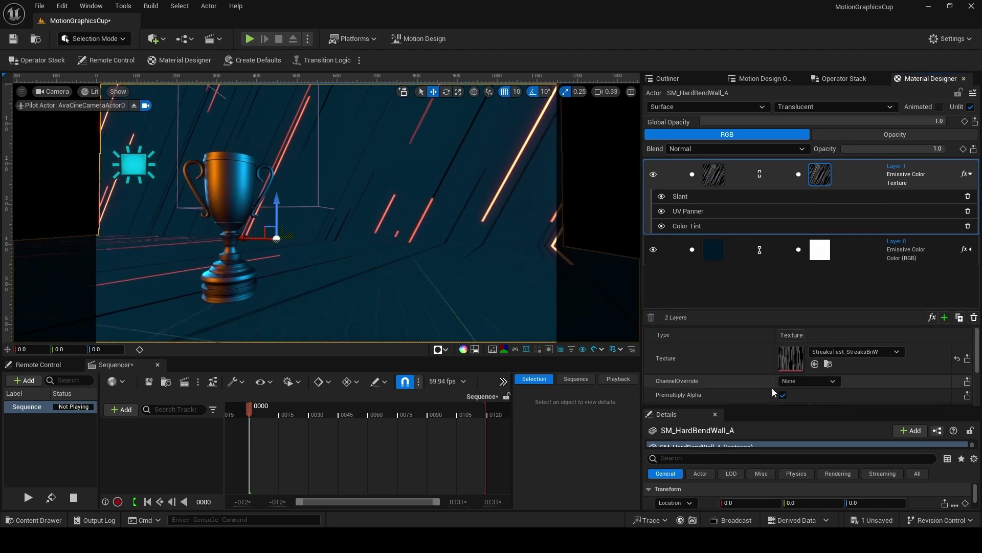
pyautogui.scroll(-3, 831, 383)
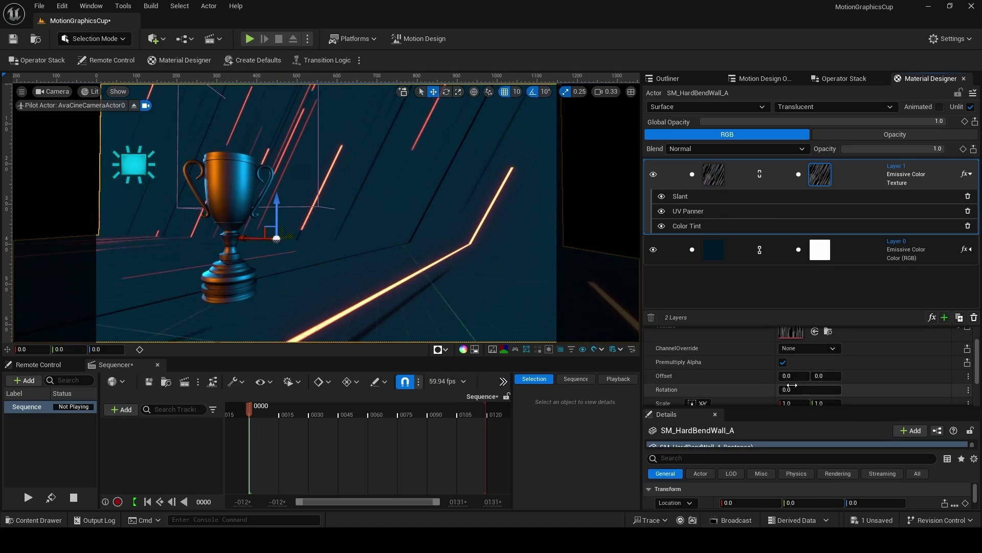
pyautogui.write('0.5')
pyautogui.press('Return')
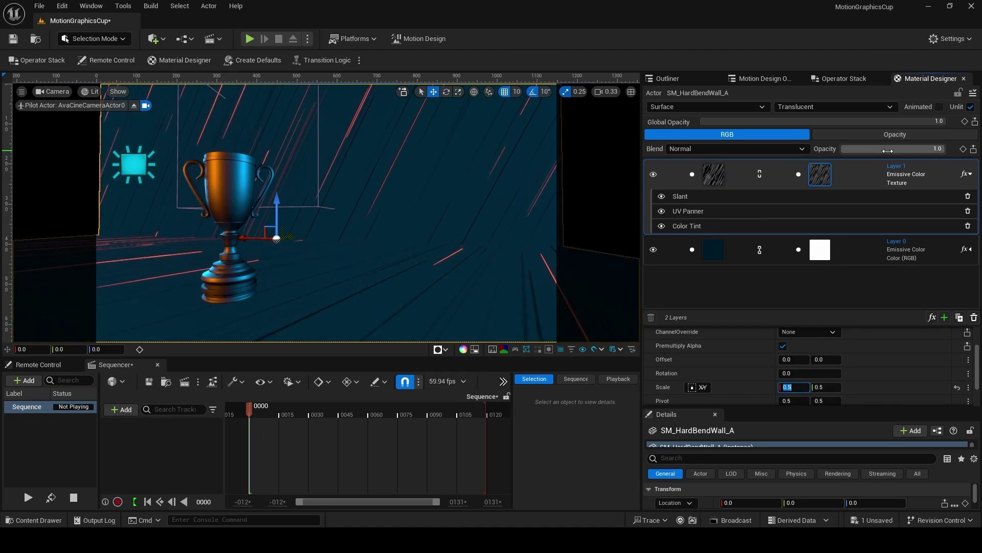
pyautogui.click(966, 173)
# - Duplicate the streak layer as Layer 2, reset its tint to cyan and set its texture offset to 0.2
pyautogui.hotkey('ctrl', 'd')
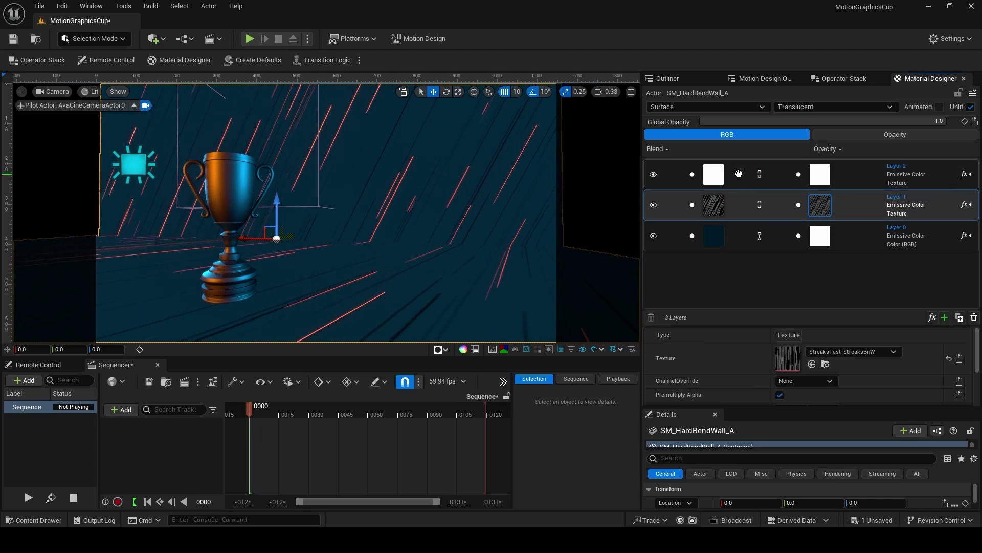
pyautogui.click(717, 179)
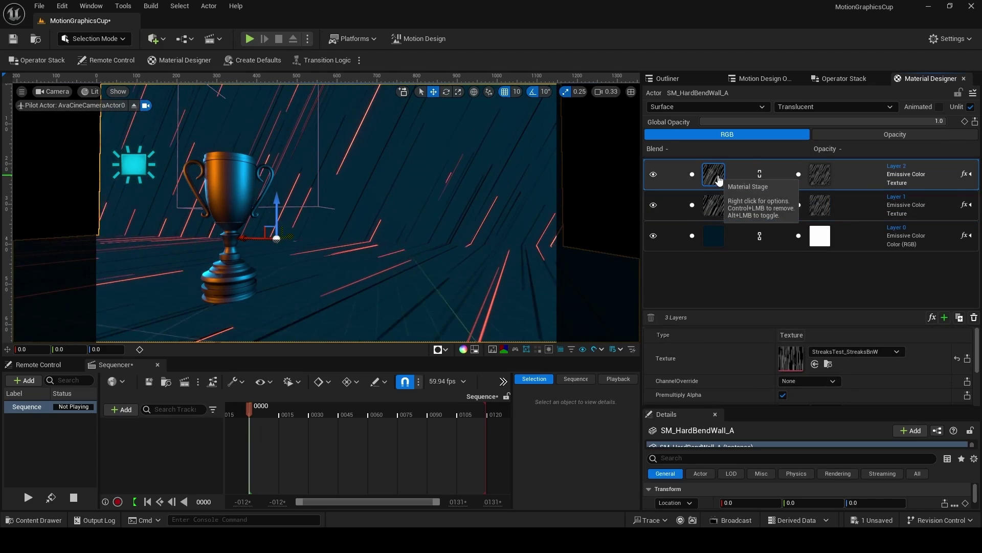
pyautogui.click(965, 174)
pyautogui.click(701, 227)
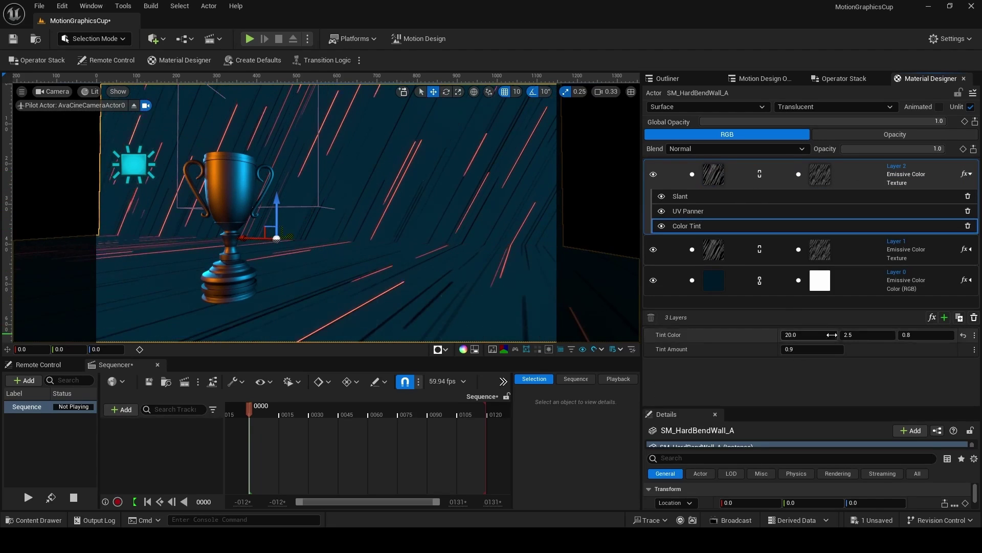
pyautogui.click(821, 335)
pyautogui.write('1')
pyautogui.press('Return')
pyautogui.click(965, 335)
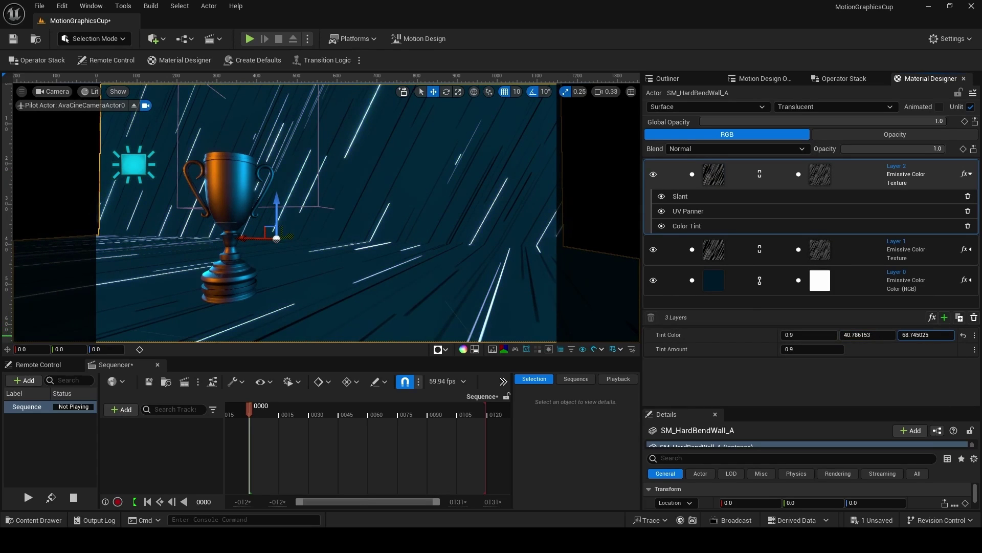
pyautogui.click(714, 174)
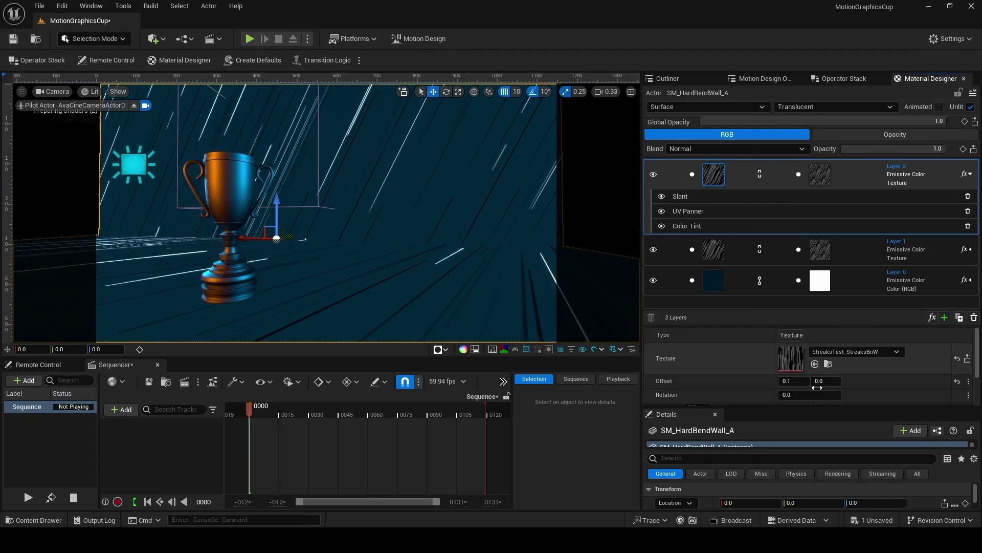
pyautogui.click(793, 381)
pyautogui.write('0.2')
pyautogui.press('Return')
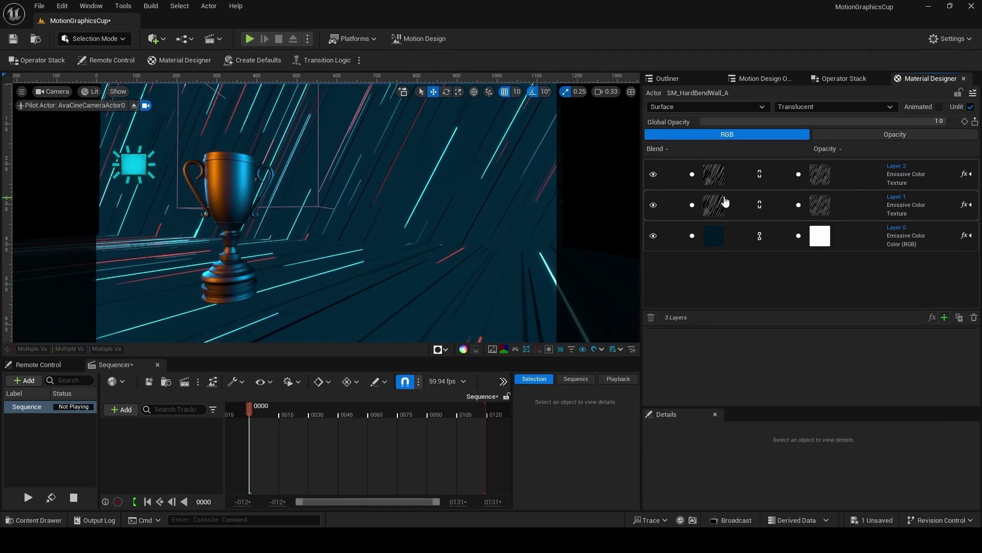
# - Duplicate Layer 2 as Layer 3 and zero its tint's green and blue for pure red (1, 0, 0)
pyautogui.rightClick(747, 172)
pyautogui.click(773, 379)
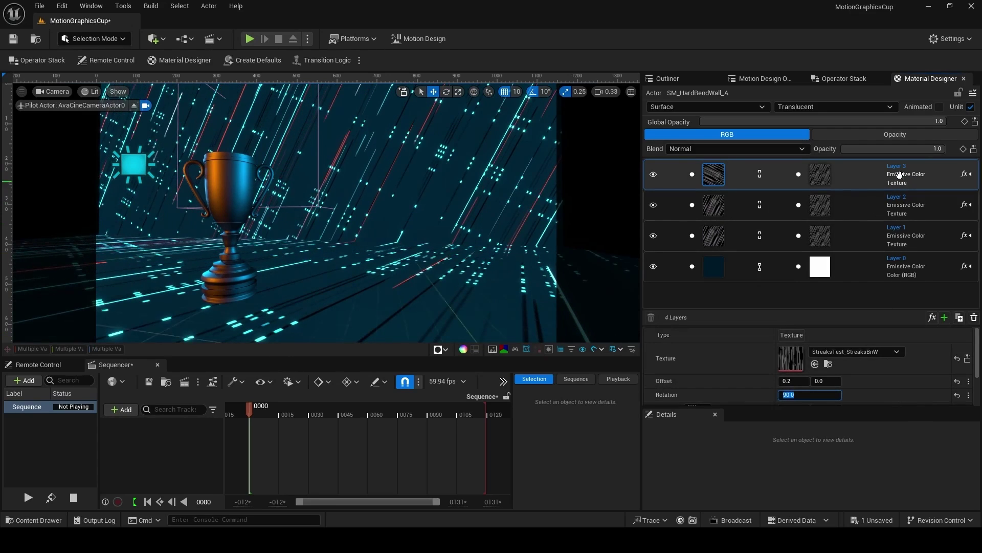
pyautogui.moveTo(928, 145); pyautogui.dragTo(918, 147)
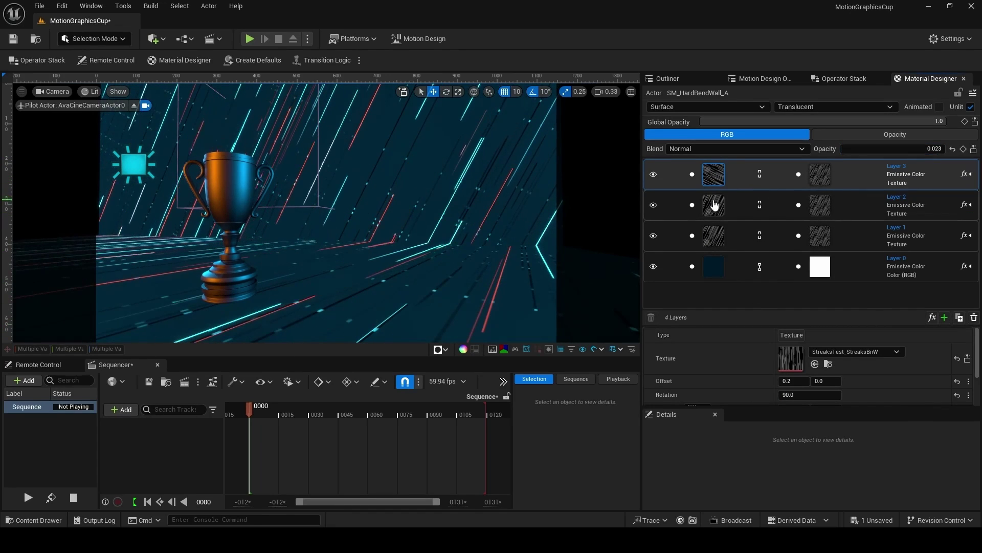
pyautogui.click(965, 175)
pyautogui.click(681, 225)
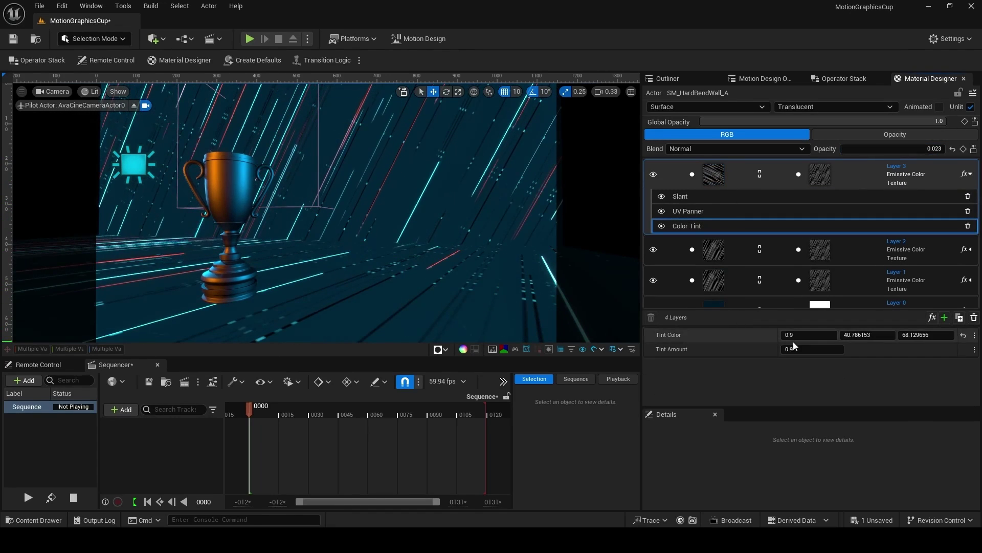
pyautogui.write('0')
pyautogui.click(926, 337)
pyautogui.write('0')
pyautogui.press('Return')
# - Set Layer 3's Tint Amount to 1.0 and its opacity to 0.5
pyautogui.click(802, 352)
pyautogui.write('1')
pyautogui.press('Return')
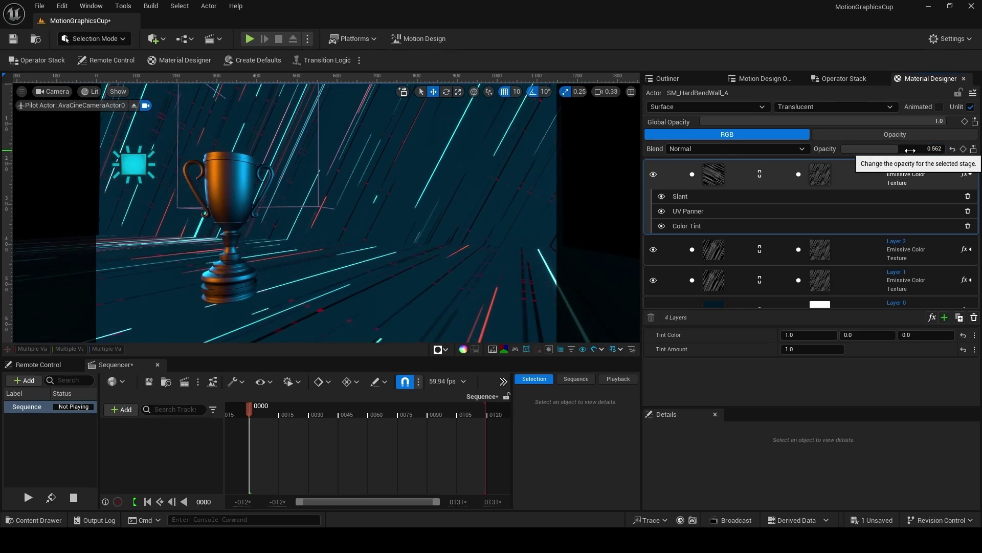
pyautogui.click(914, 149)
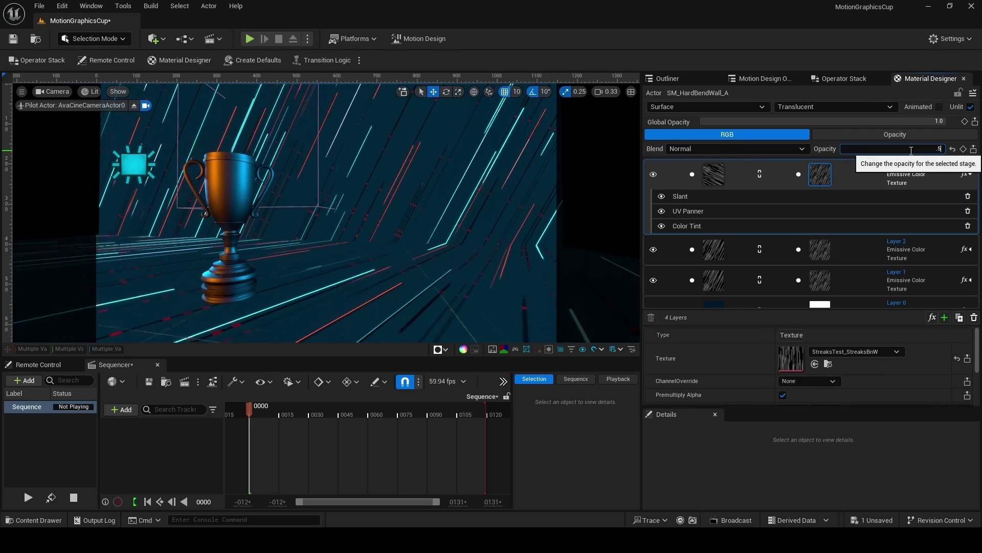
pyautogui.click(969, 174)
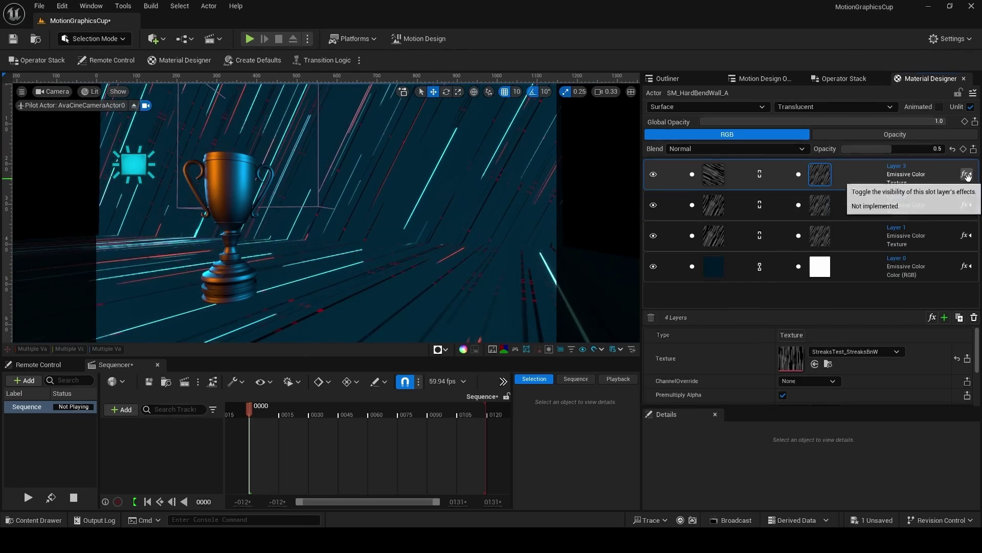
# - Add a Radial Gradient as Layer 4 with Multiply blending, scaled to 0.774
pyautogui.click(945, 318)
pyautogui.moveTo(932, 421)
pyautogui.click(875, 435)
pyautogui.click(734, 172)
pyautogui.click(741, 151)
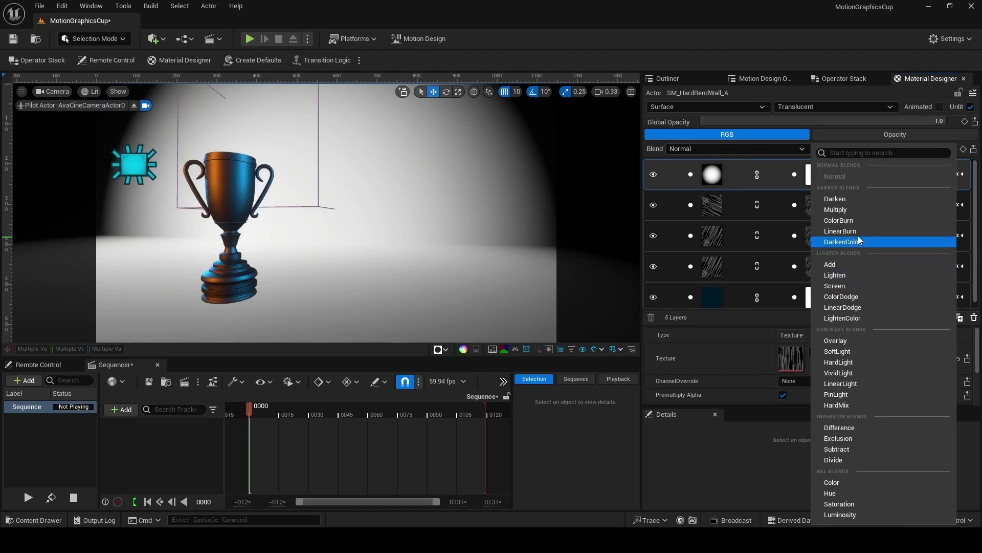
pyautogui.click(864, 210)
pyautogui.click(715, 174)
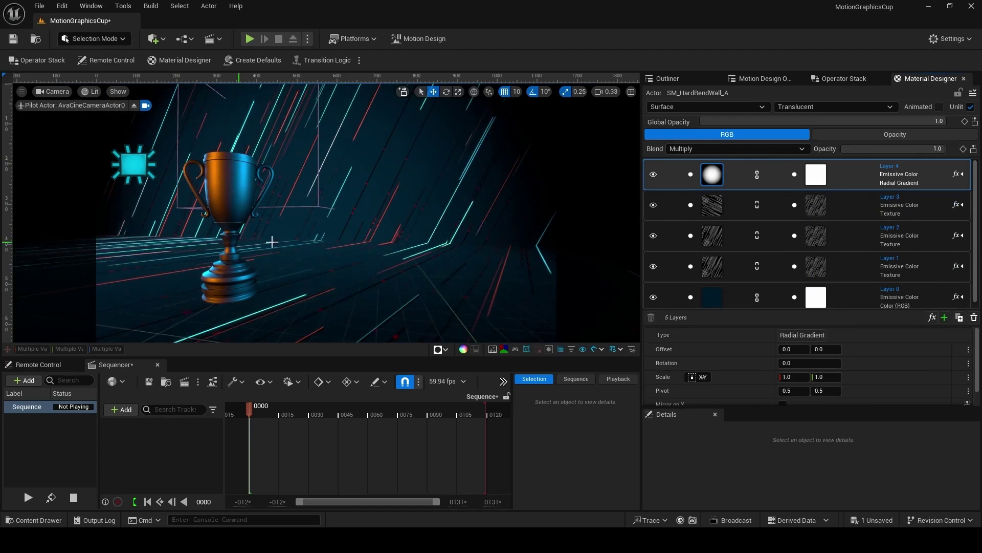
pyautogui.moveTo(798, 378)
pyautogui.mouseDown()
pyautogui.moveTo(783, 377)
pyautogui.moveTo(809, 349)
pyautogui.mouseUp()
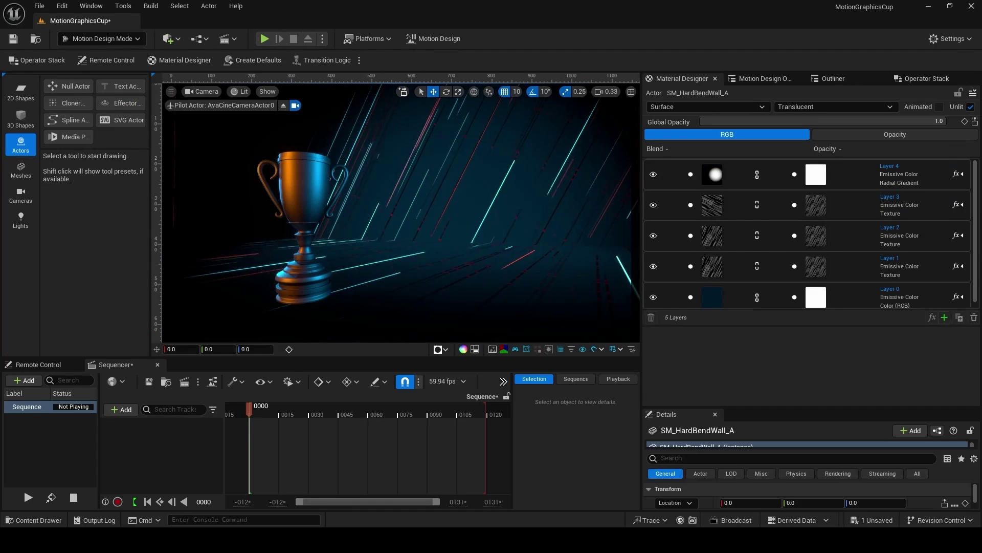
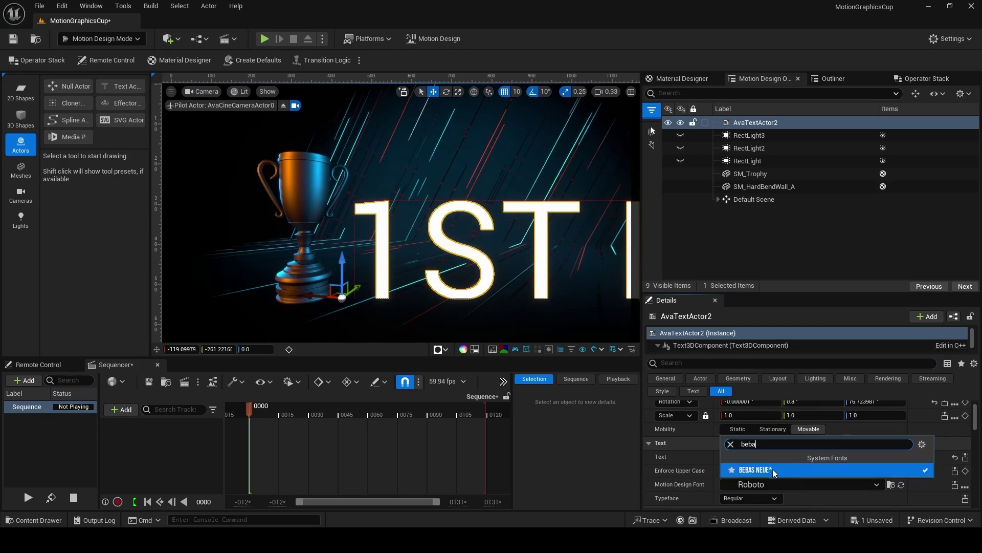
# - Switch the title font to Bebas Neue and enable Max Height with Scale Proportionally
pyautogui.click(759, 470)
pyautogui.scroll(-5, 768, 466)
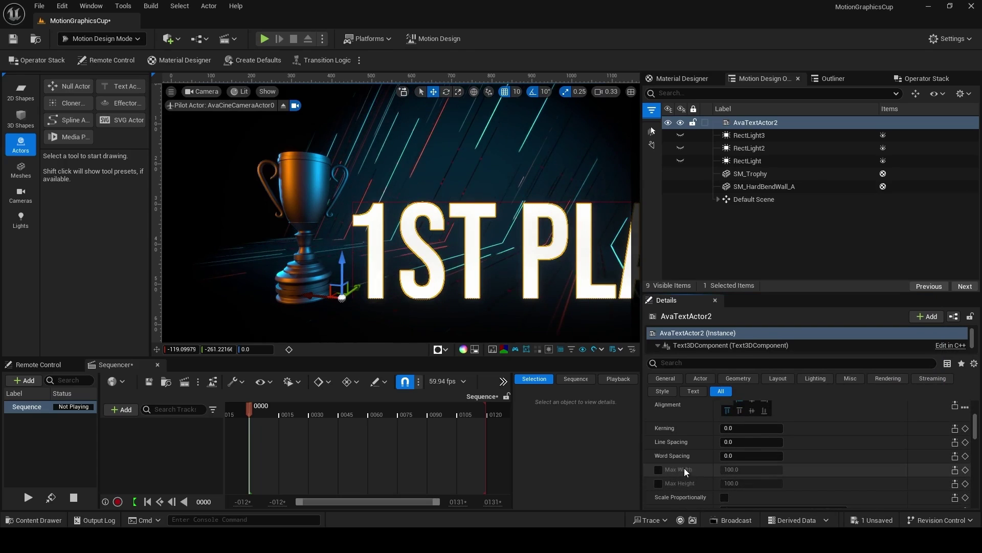
pyautogui.click(658, 483)
pyautogui.click(724, 497)
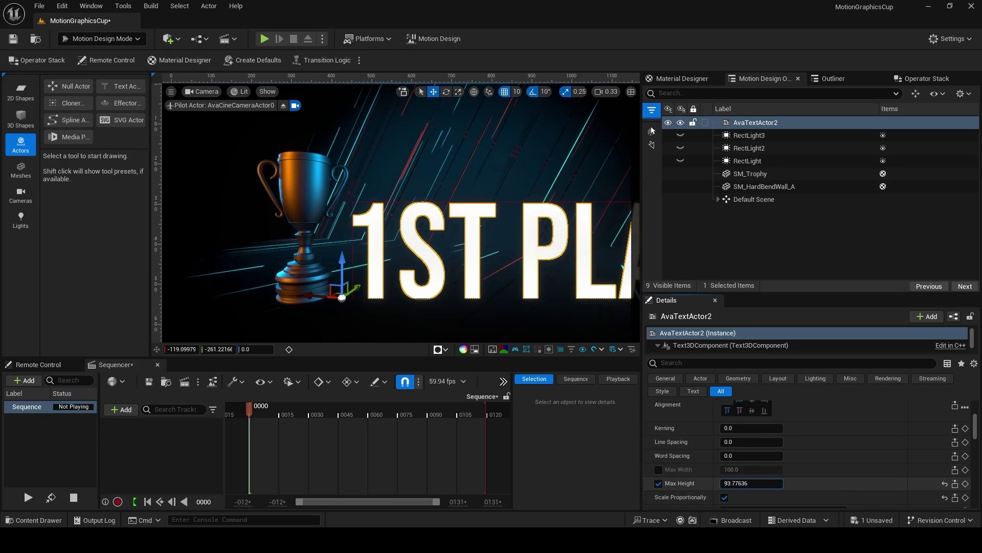
# - Set the text's Max Height to 36 and position 1ST PLACE! beside the trophy
pyautogui.moveTo(334, 262); pyautogui.dragTo(397, 175)
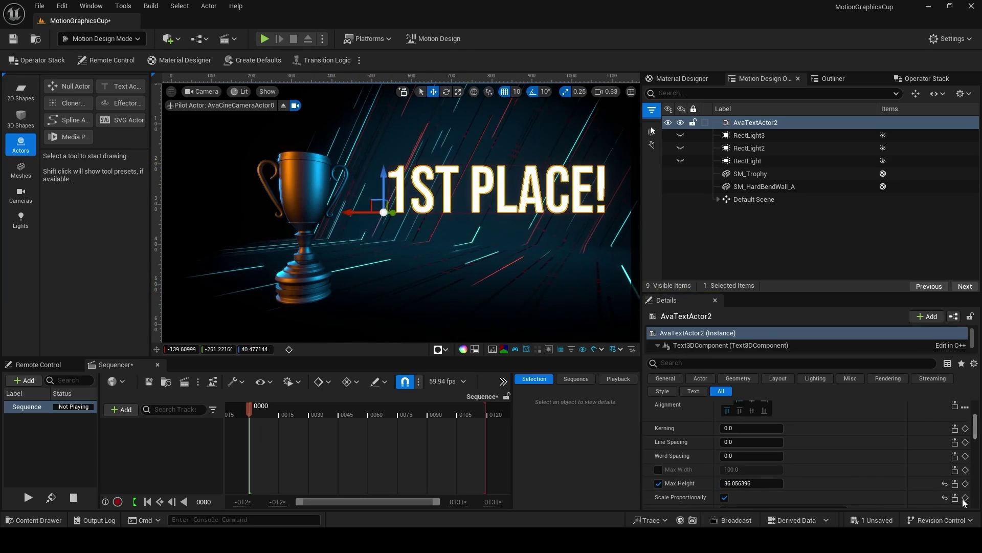
pyautogui.moveTo(751, 483); pyautogui.dragTo(737, 483)
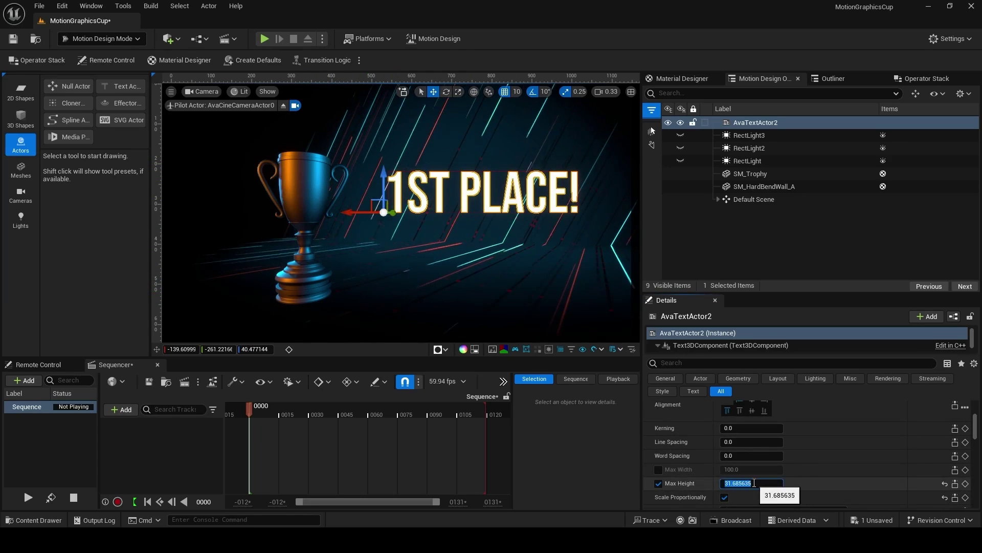
pyautogui.write('36')
pyautogui.press('Return')
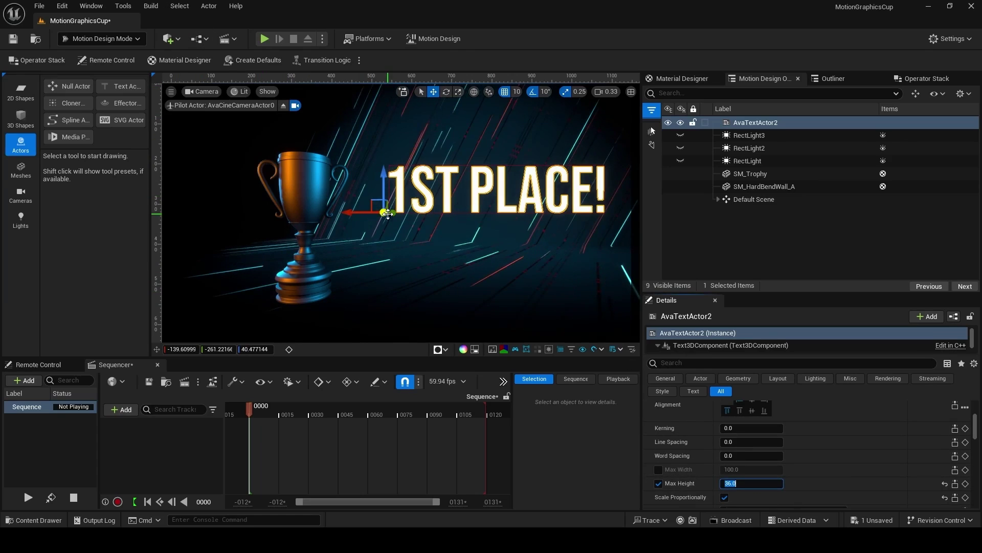
pyautogui.moveTo(384, 173); pyautogui.dragTo(384, 192)
pyautogui.scroll(-3, 815, 448)
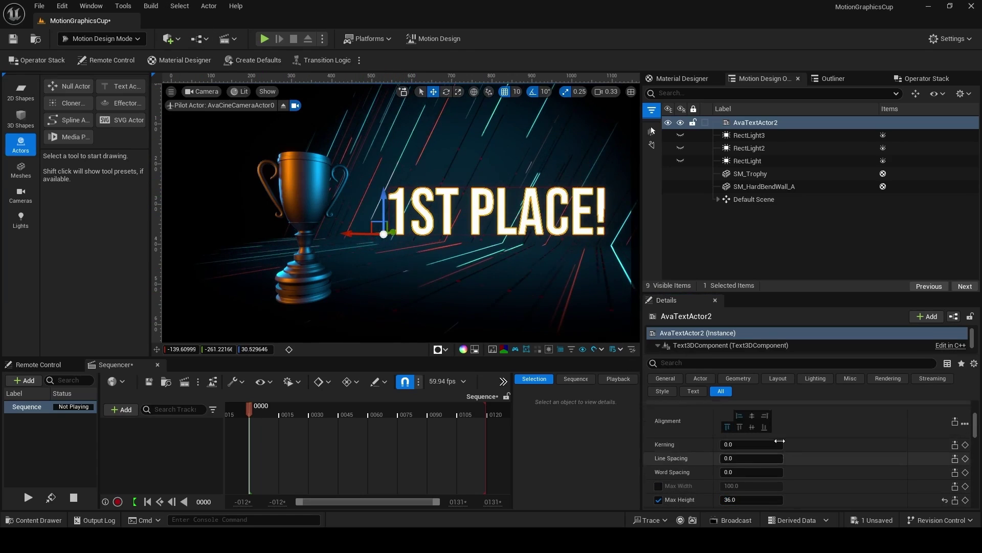
pyautogui.scroll(-10, 824, 456)
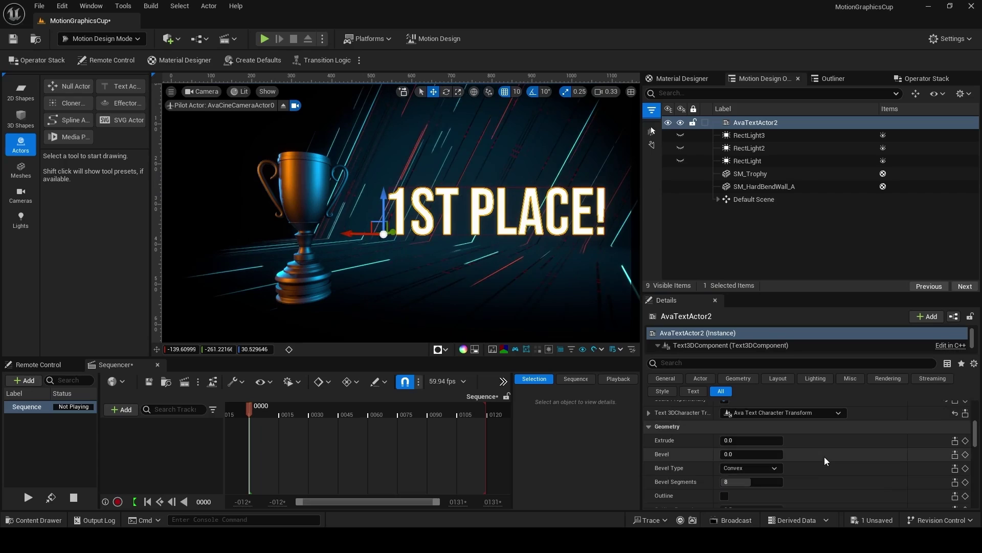
# - Give the text a Custom Material whose base layer uses a Solid Color source
pyautogui.click(770, 425)
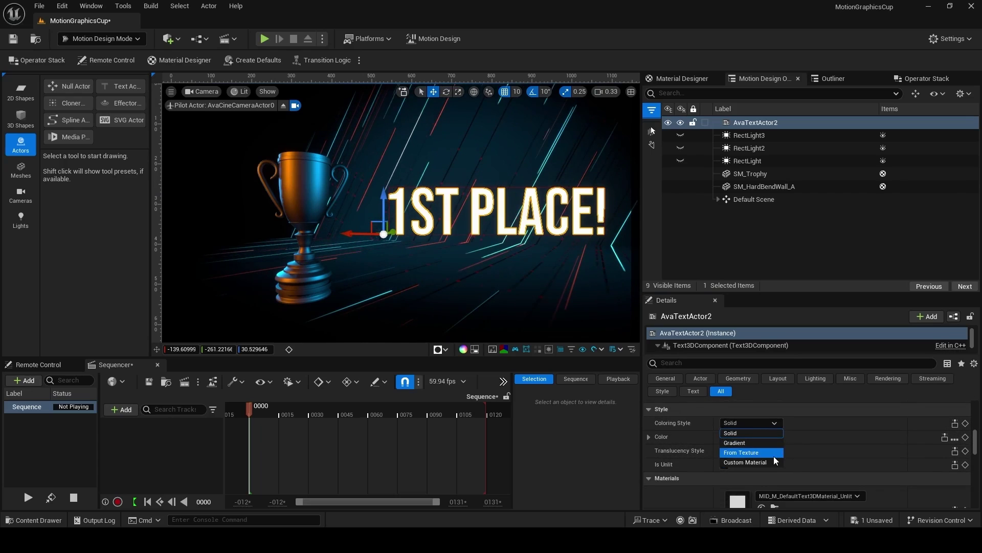
pyautogui.click(768, 460)
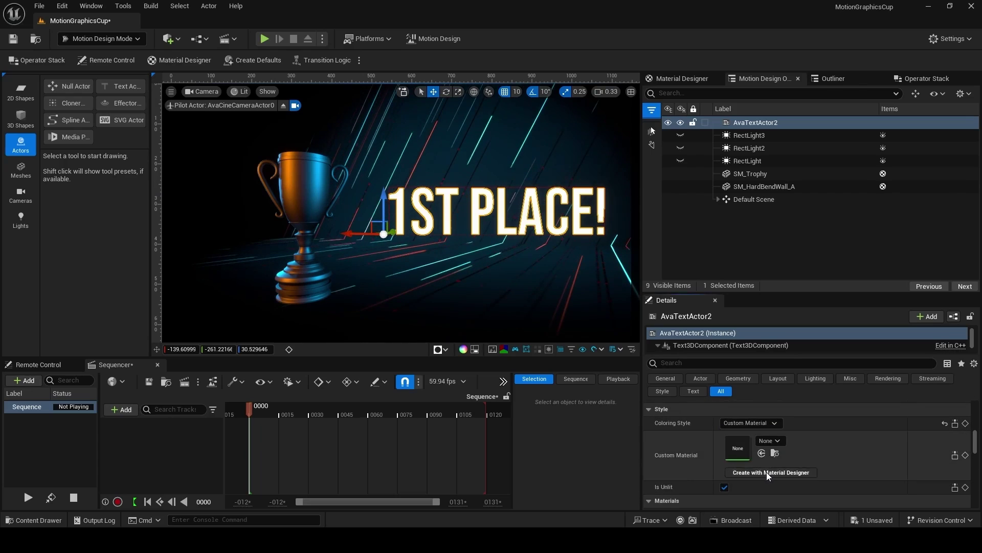
pyautogui.click(767, 471)
pyautogui.click(715, 175)
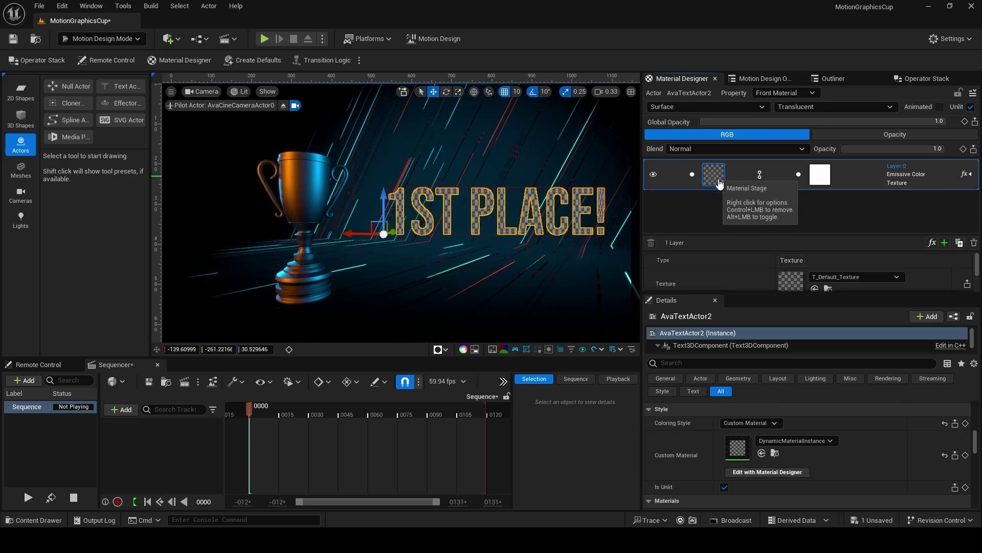
pyautogui.click(795, 266)
pyautogui.click(814, 299)
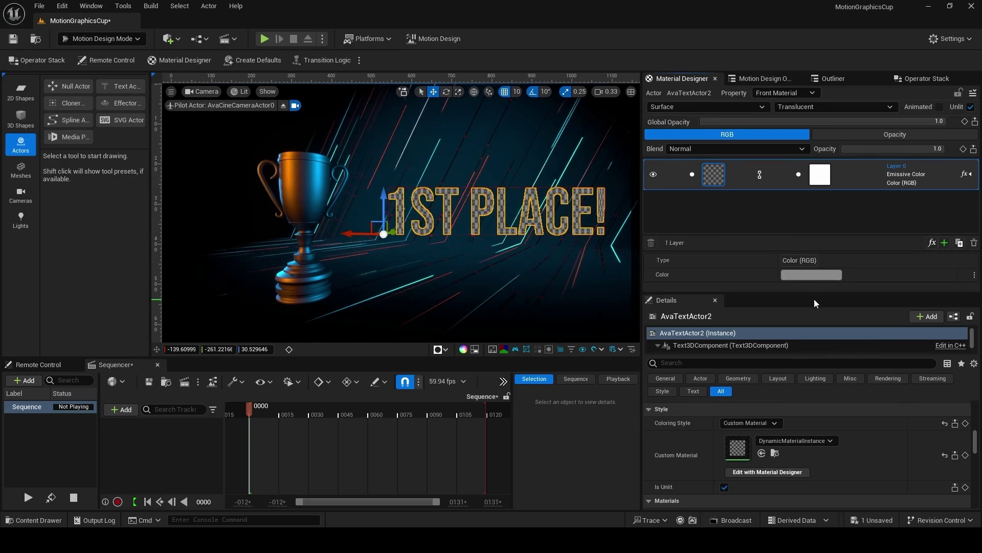
# - Set the layer's solid colour to bright orange FFAD30
pyautogui.click(819, 275)
pyautogui.moveTo(678, 352); pyautogui.dragTo(705, 353)
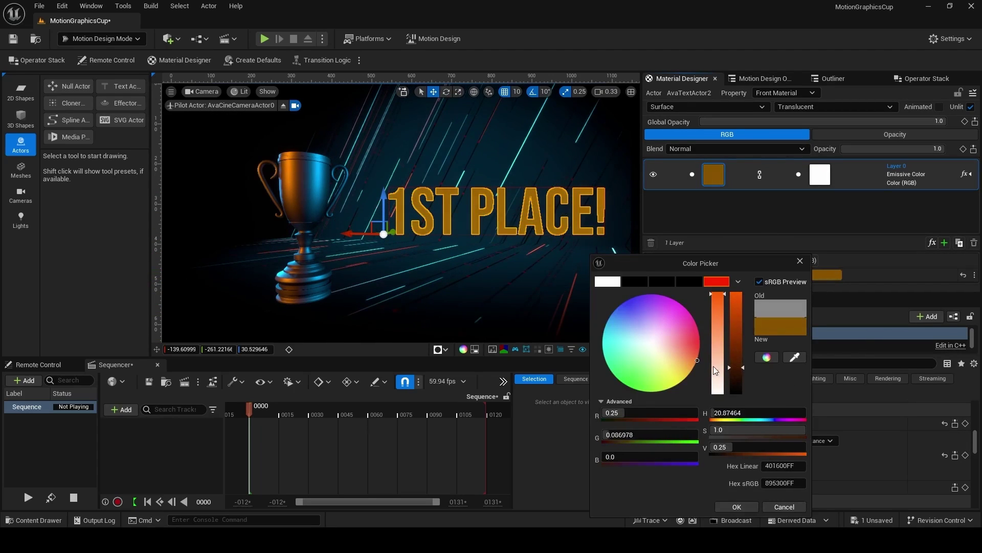
pyautogui.click(736, 507)
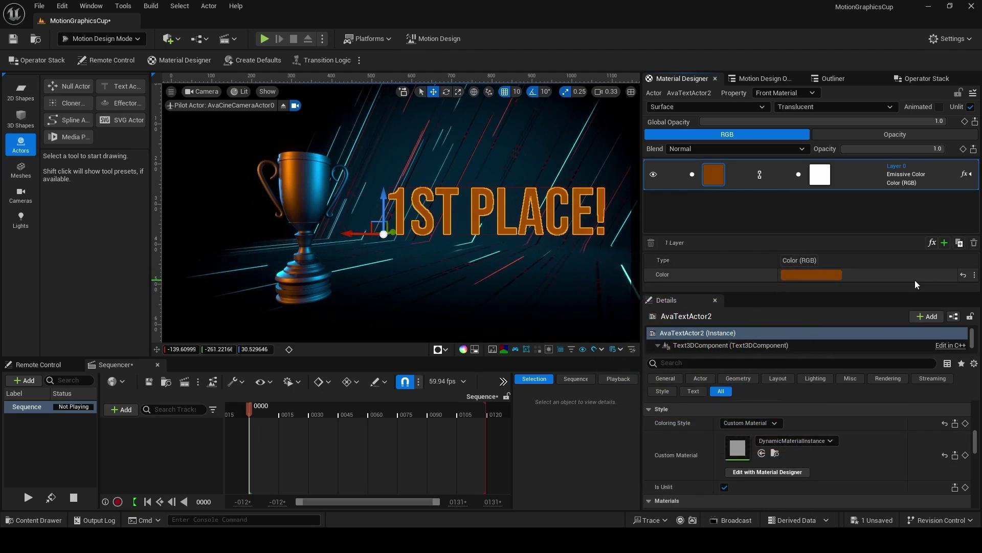
pyautogui.click(825, 277)
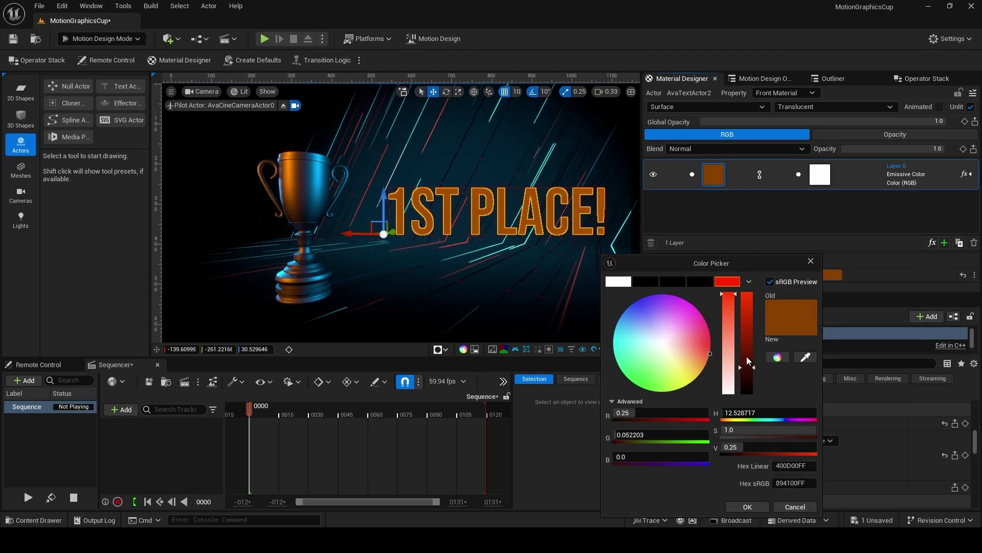
pyautogui.moveTo(748, 358); pyautogui.dragTo(747, 293)
pyautogui.moveTo(660, 357); pyautogui.dragTo(706, 363)
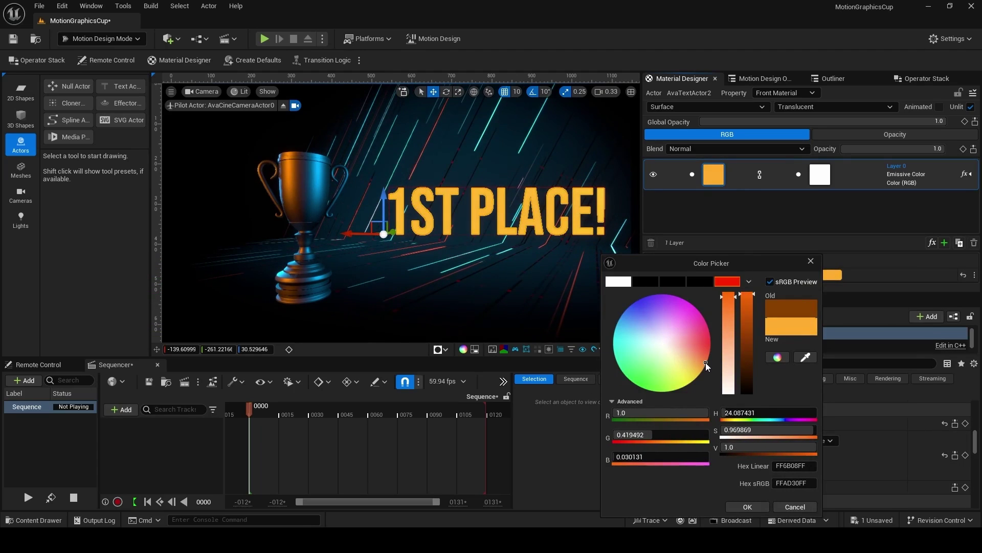
pyautogui.click(747, 507)
# - Add a Glow effect with Amount about 34.07, and nudge the text up toward the trophy
pyautogui.click(933, 242)
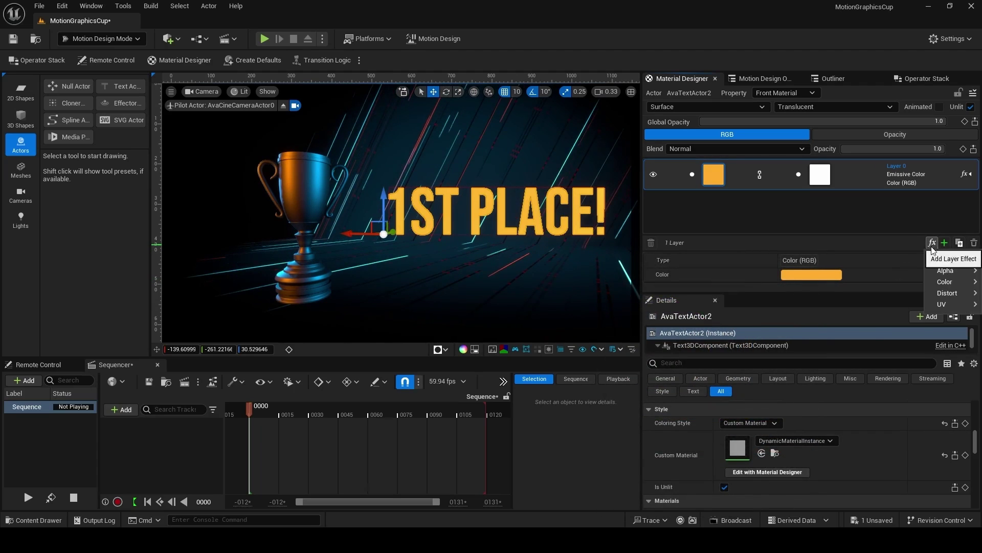
pyautogui.moveTo(944, 282)
pyautogui.click(860, 359)
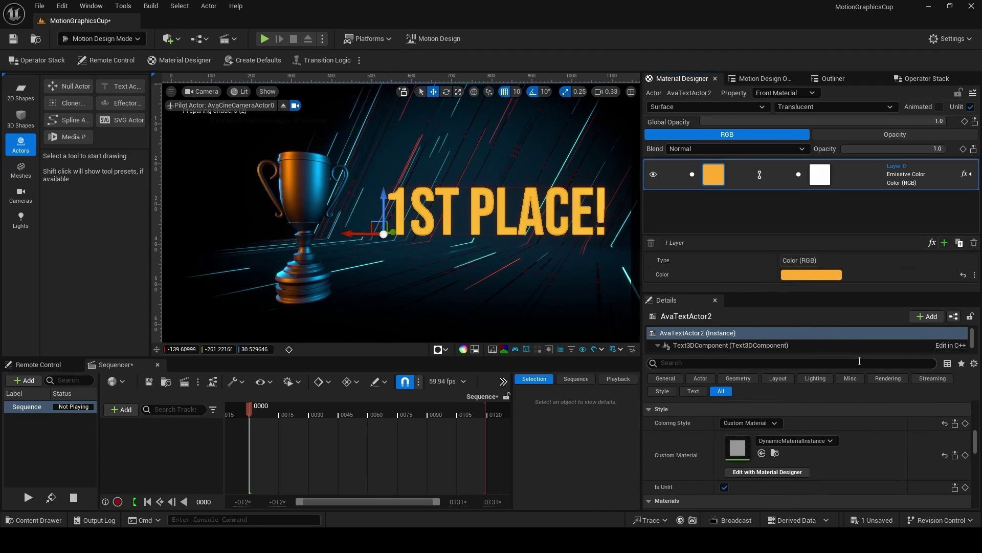
pyautogui.click(694, 196)
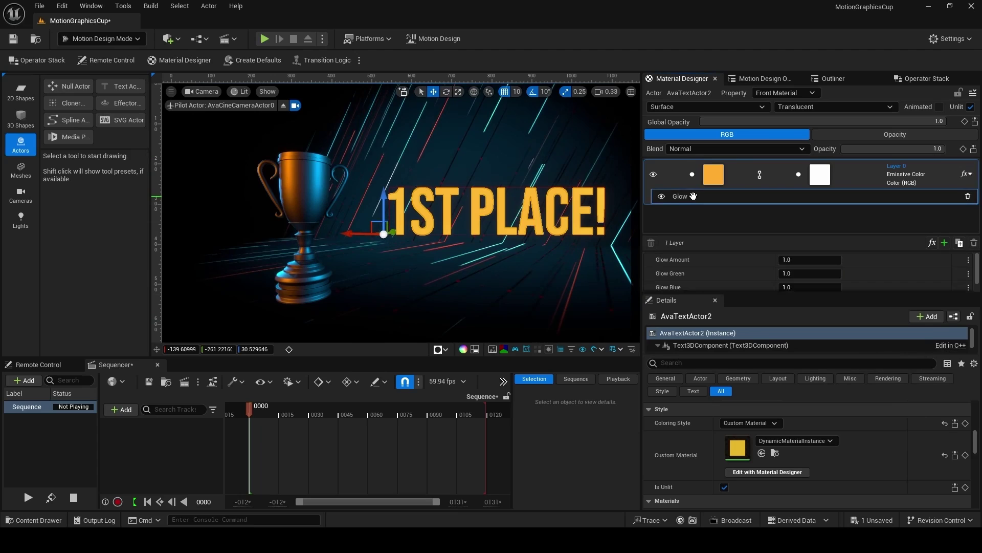
pyautogui.moveTo(810, 260); pyautogui.dragTo(764, 273)
pyautogui.scroll(-1, 797, 261)
pyautogui.scroll(1, 792, 270)
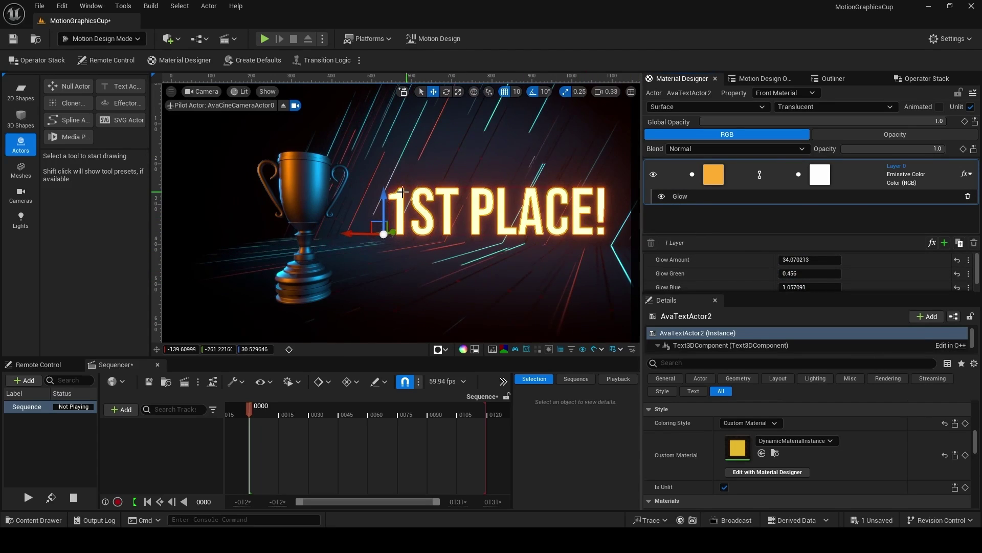
pyautogui.moveTo(383, 198); pyautogui.dragTo(388, 179)
pyautogui.moveTo(351, 215); pyautogui.dragTo(331, 215)
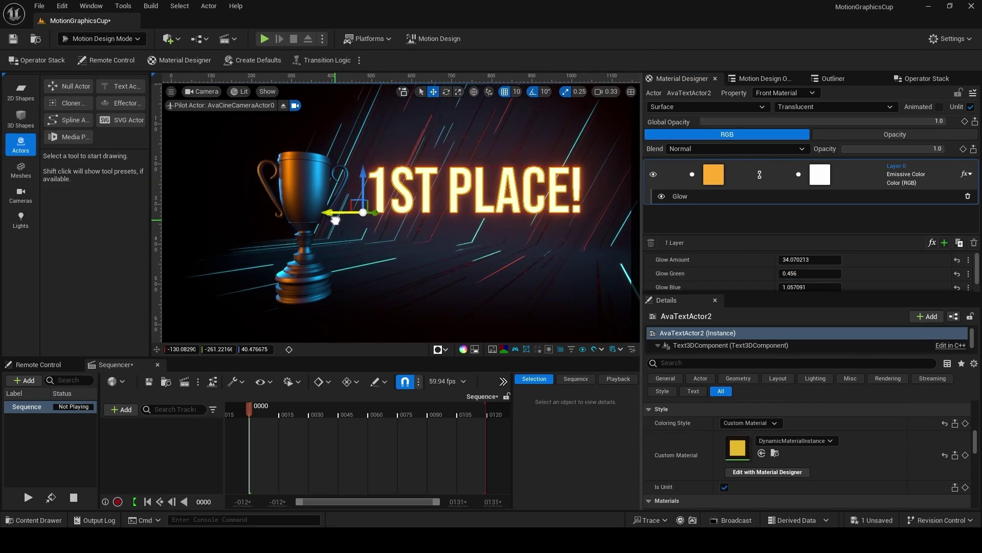
# - Place a new Ring shape, shrink it to size 75 and raise it to frame the trophy
pyautogui.click(562, 266)
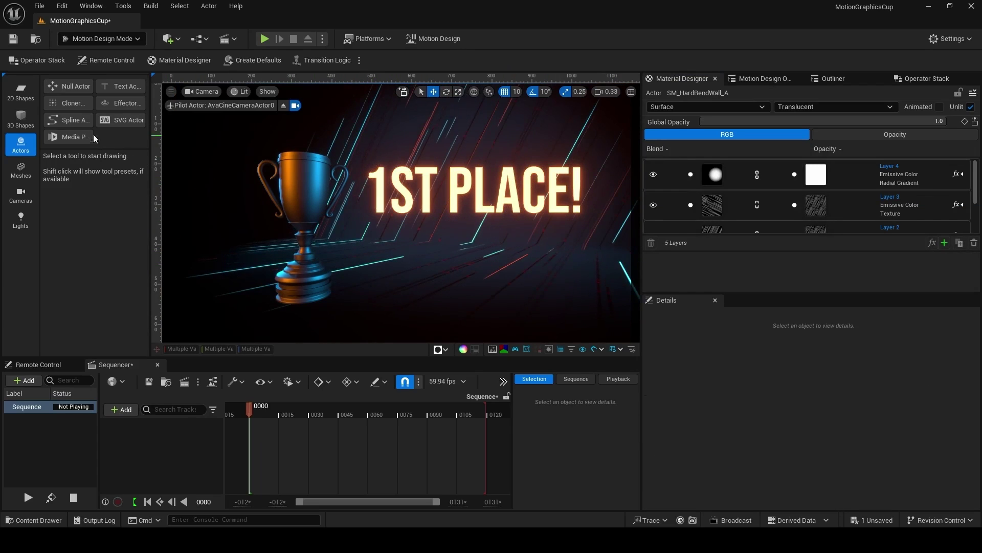
pyautogui.click(20, 93)
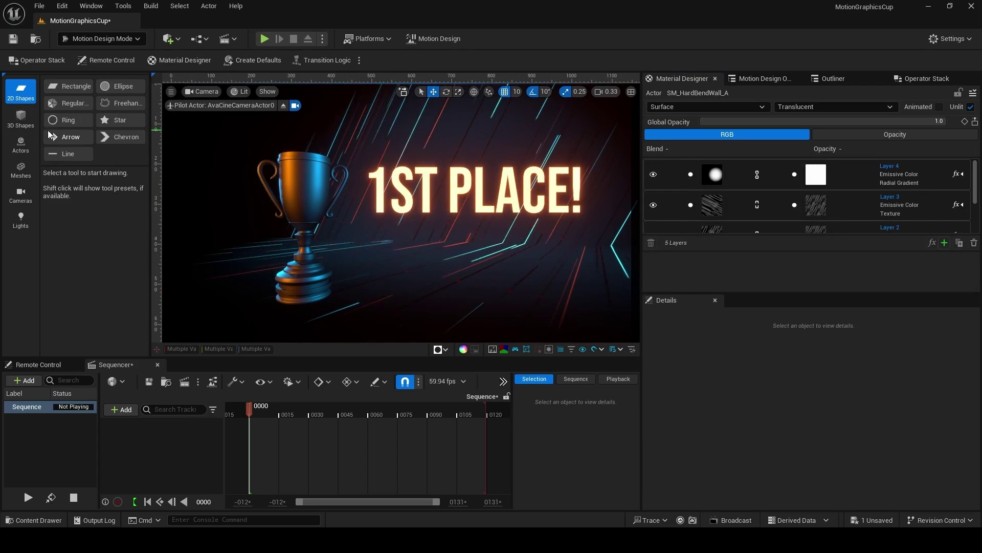
pyautogui.click(66, 120)
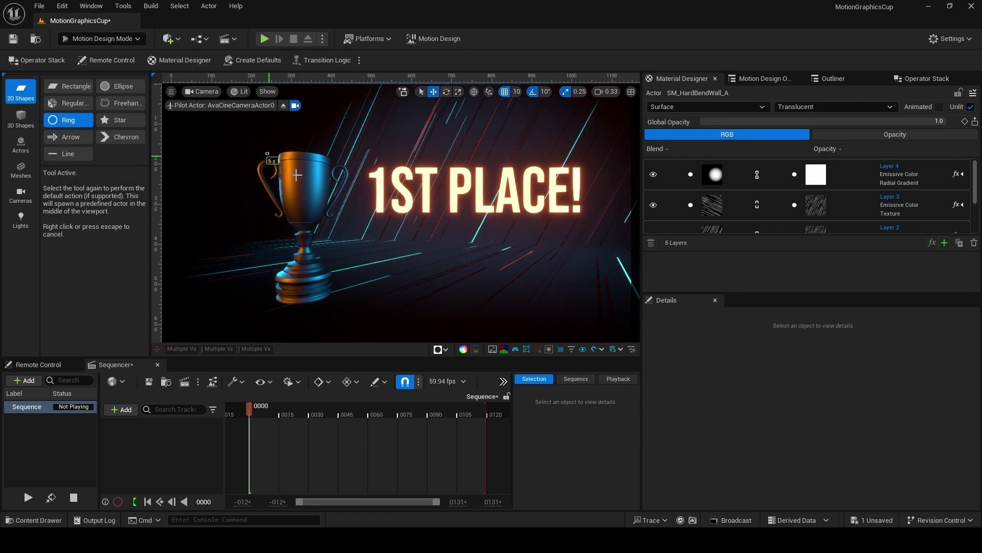
pyautogui.moveTo(391, 248); pyautogui.dragTo(391, 248)
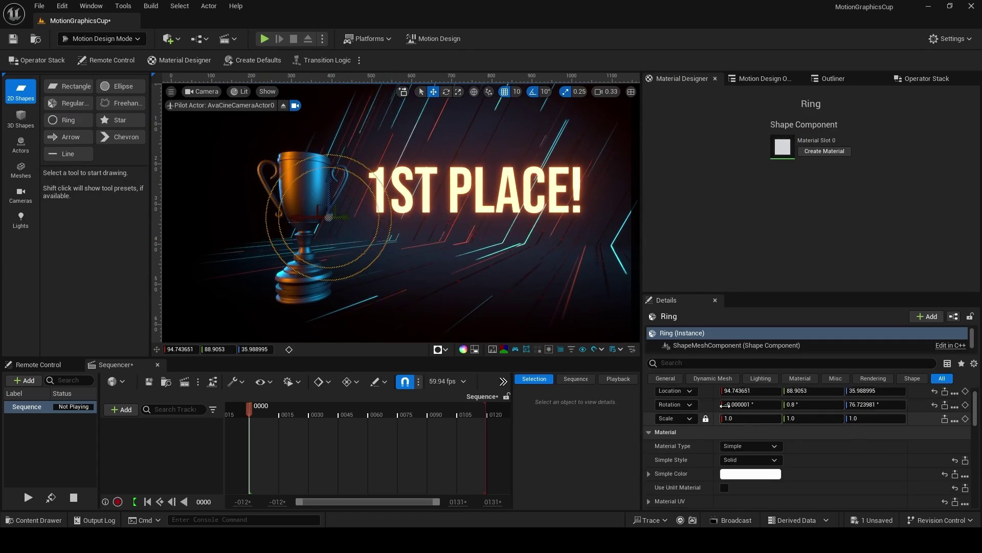
pyautogui.scroll(-5, 785, 463)
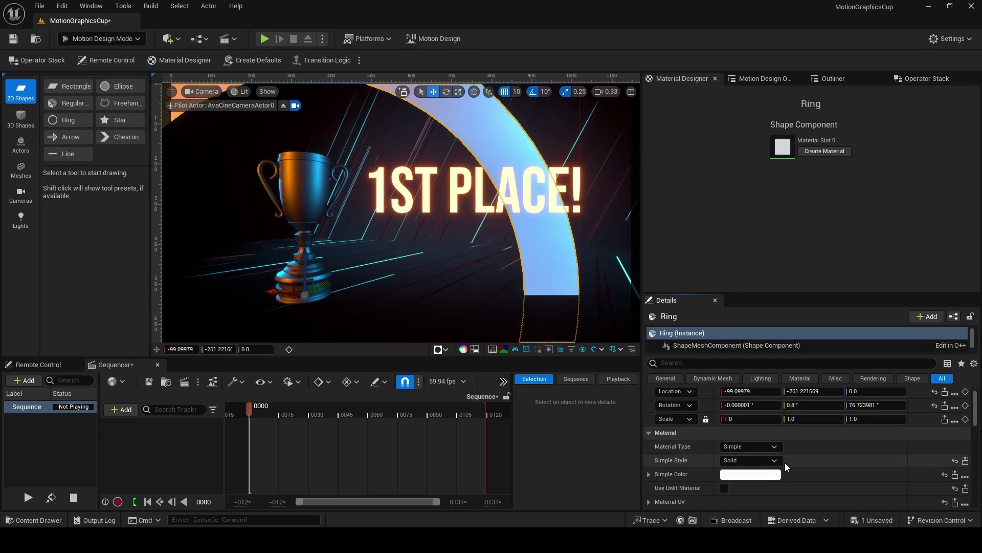
pyautogui.scroll(-1, 779, 462)
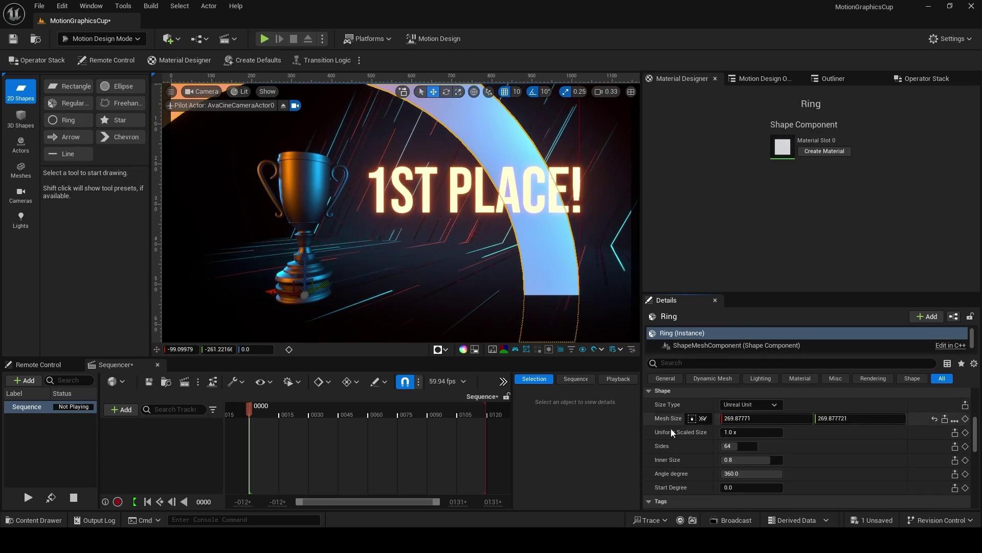
pyautogui.moveTo(756, 416); pyautogui.dragTo(727, 418)
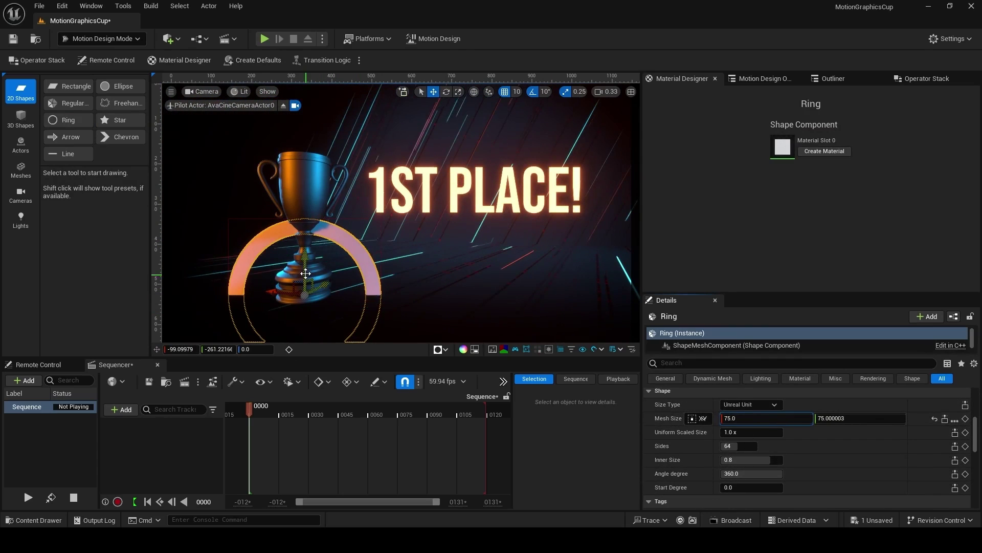
pyautogui.moveTo(304, 256); pyautogui.dragTo(304, 136)
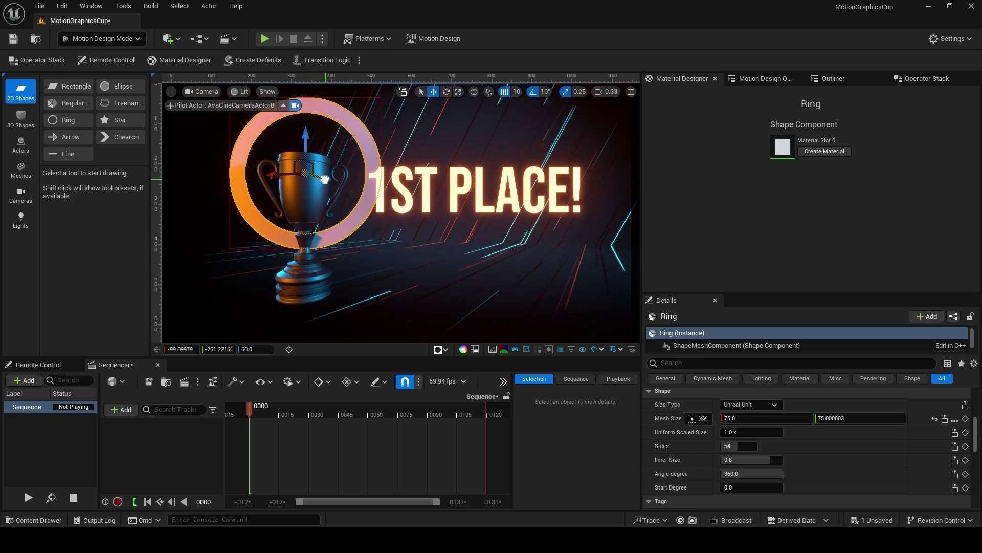
pyautogui.moveTo(325, 180); pyautogui.dragTo(274, 194)
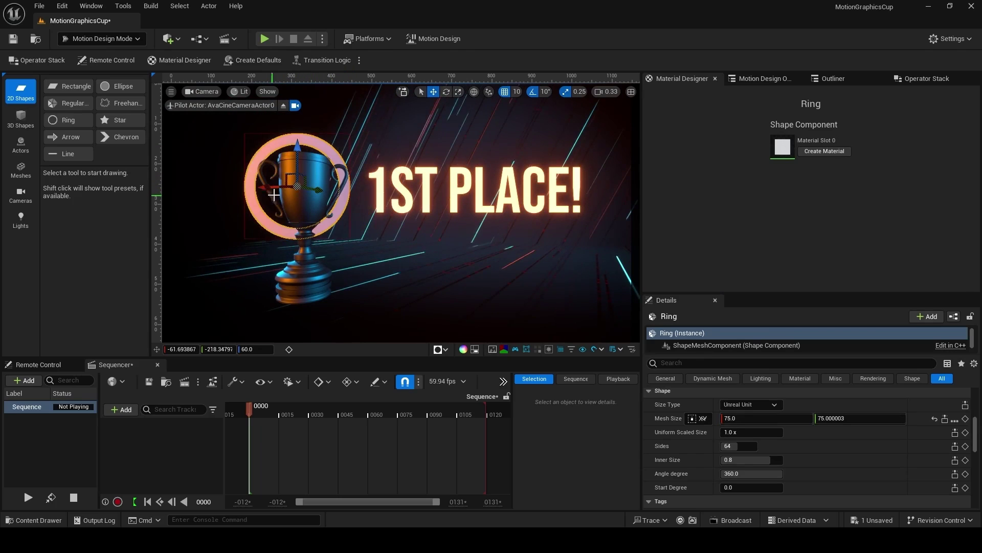
# - With grid snap off, slide the ring sideways and set Mesh Size 96 and Inner Size 0.9
pyautogui.click(510, 95)
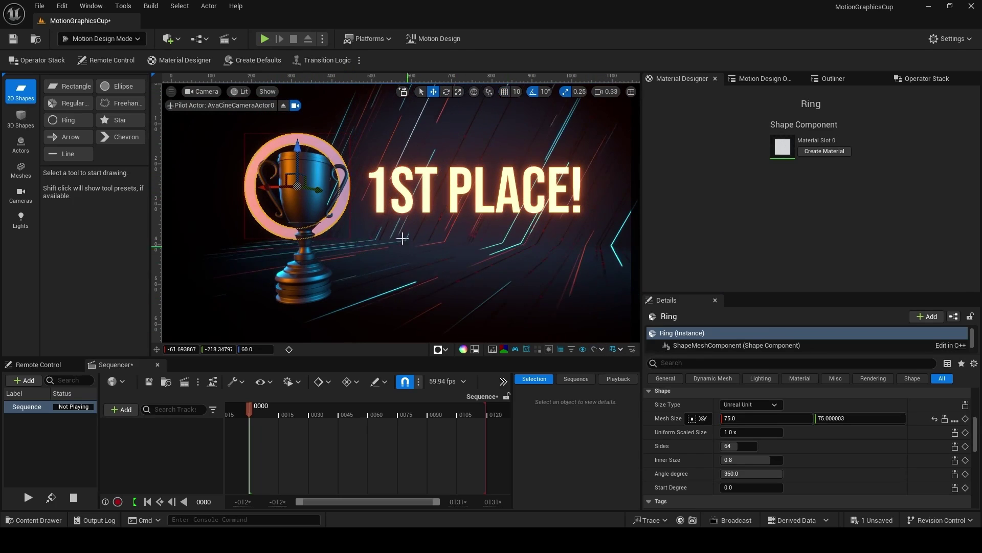
pyautogui.press('e')
pyautogui.press('w')
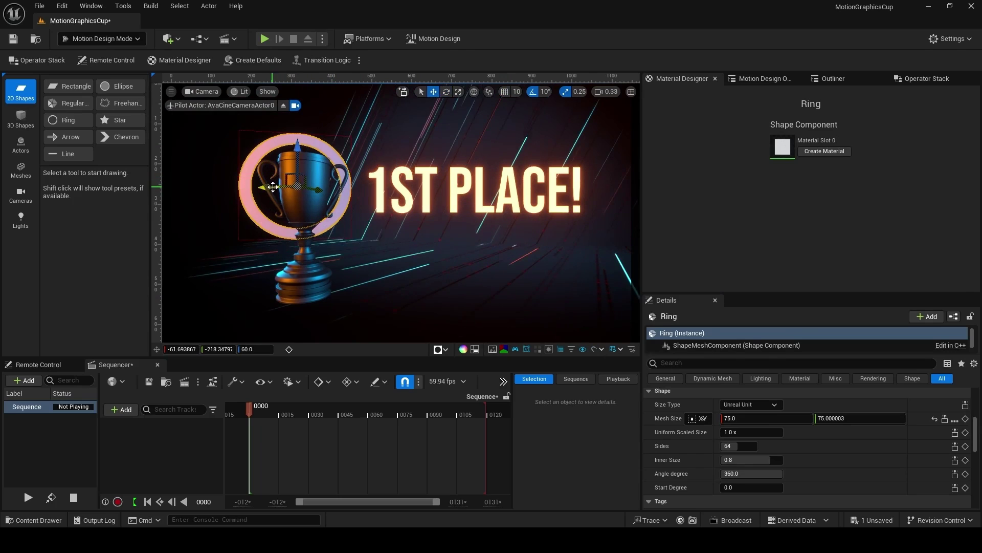
pyautogui.moveTo(273, 187); pyautogui.dragTo(279, 187)
pyautogui.moveTo(777, 418); pyautogui.dragTo(788, 418)
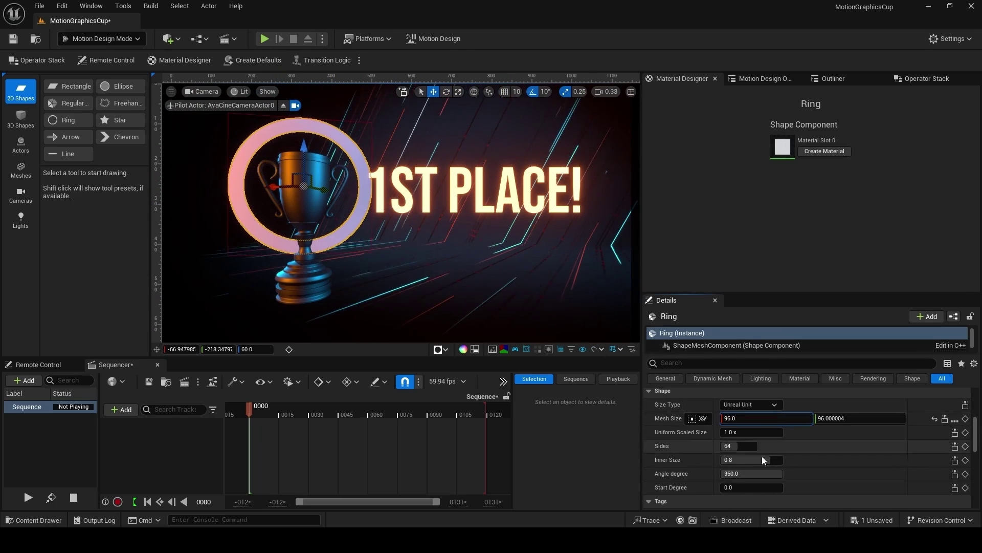
pyautogui.moveTo(764, 460); pyautogui.dragTo(764, 460)
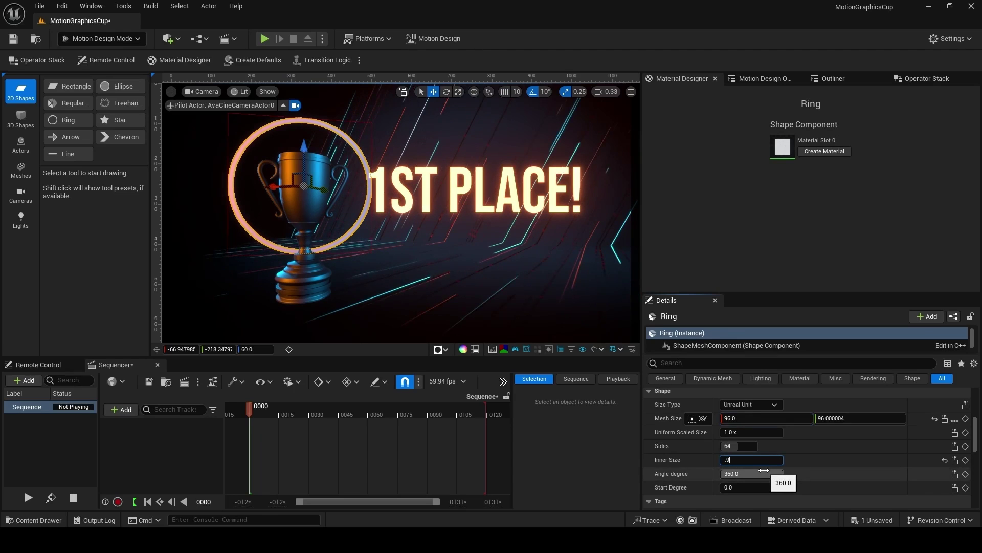
pyautogui.click(736, 445)
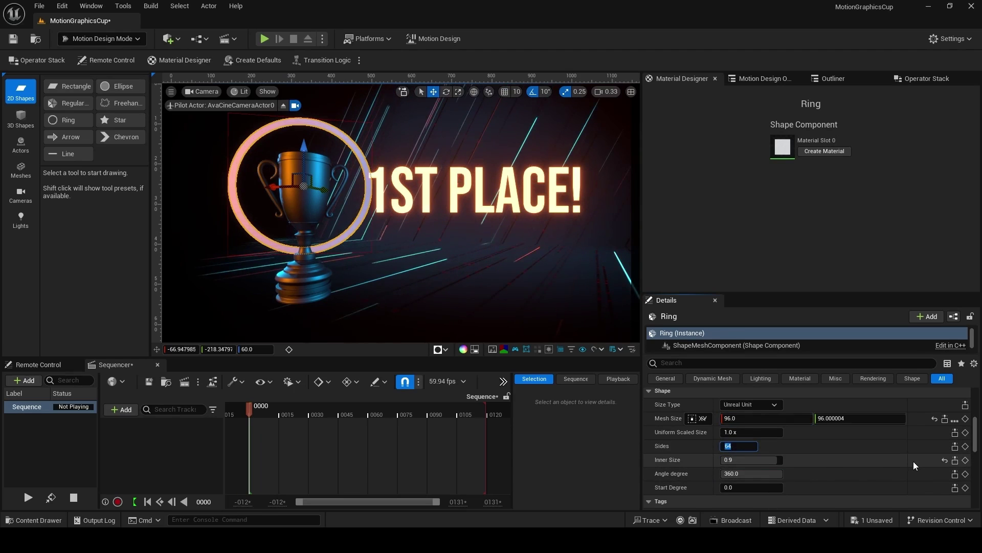
# - Set the ring to 4 sides and enlarge the diamond to Mesh Size 148 behind the trophy
pyautogui.write('4')
pyautogui.press('Return')
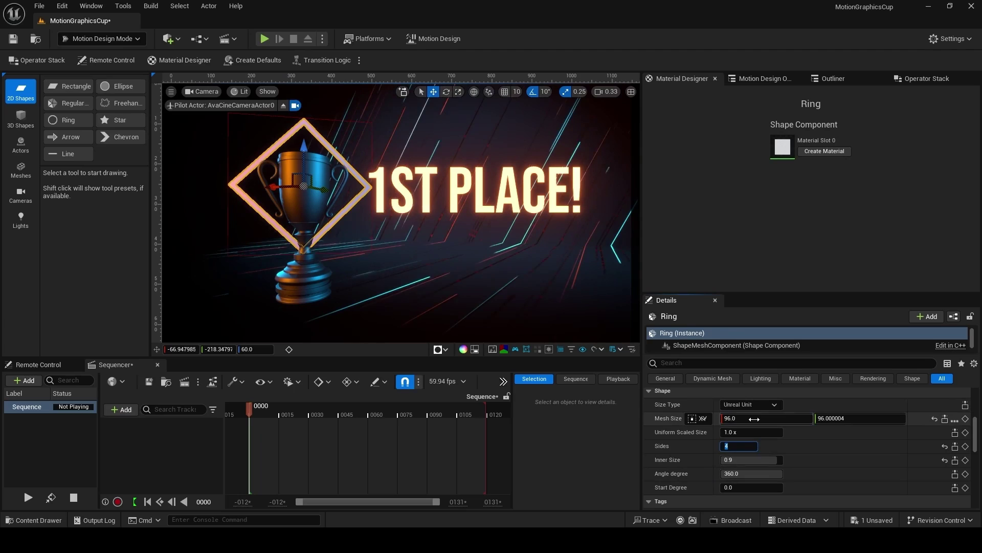
pyautogui.moveTo(754, 419); pyautogui.dragTo(242, 196)
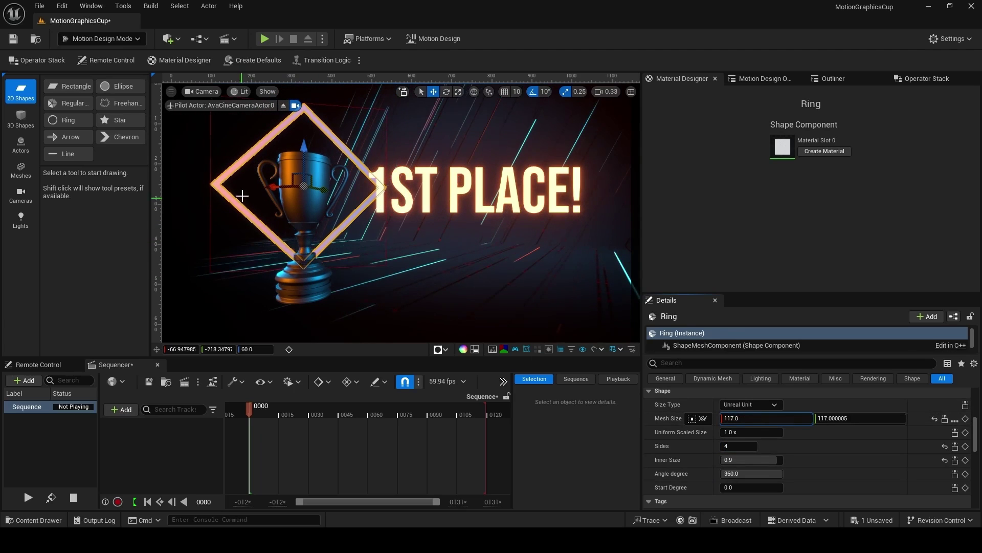
pyautogui.moveTo(315, 186); pyautogui.dragTo(310, 204)
pyautogui.moveTo(304, 153); pyautogui.dragTo(304, 151)
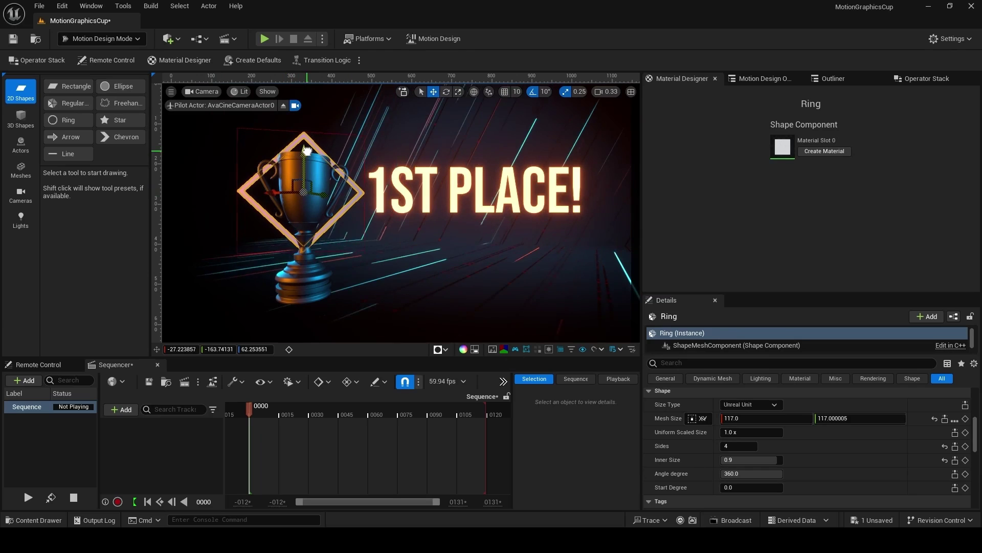
pyautogui.moveTo(769, 419); pyautogui.dragTo(785, 419)
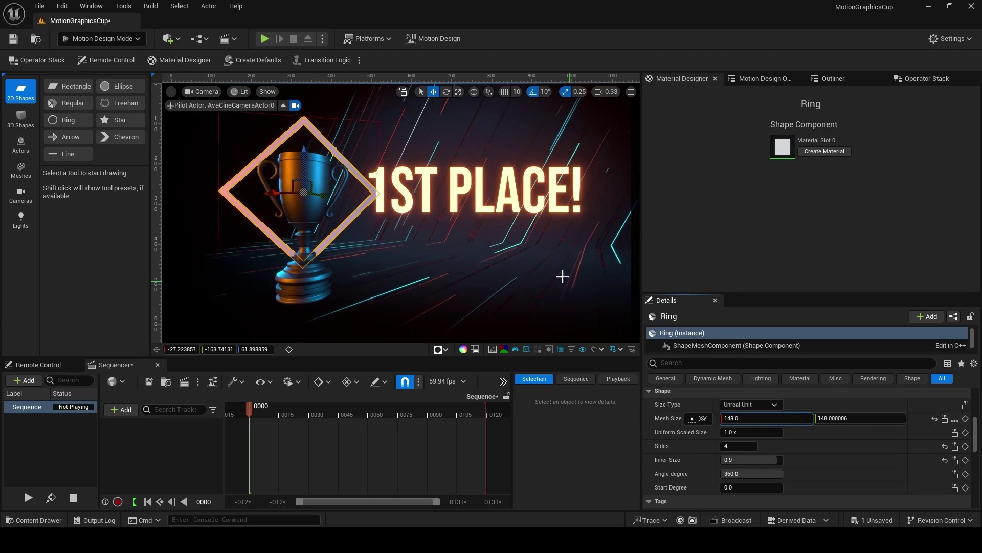
# - Move the 1ST PLACE! text right and slightly down, clear of the diamond
pyautogui.click(412, 194)
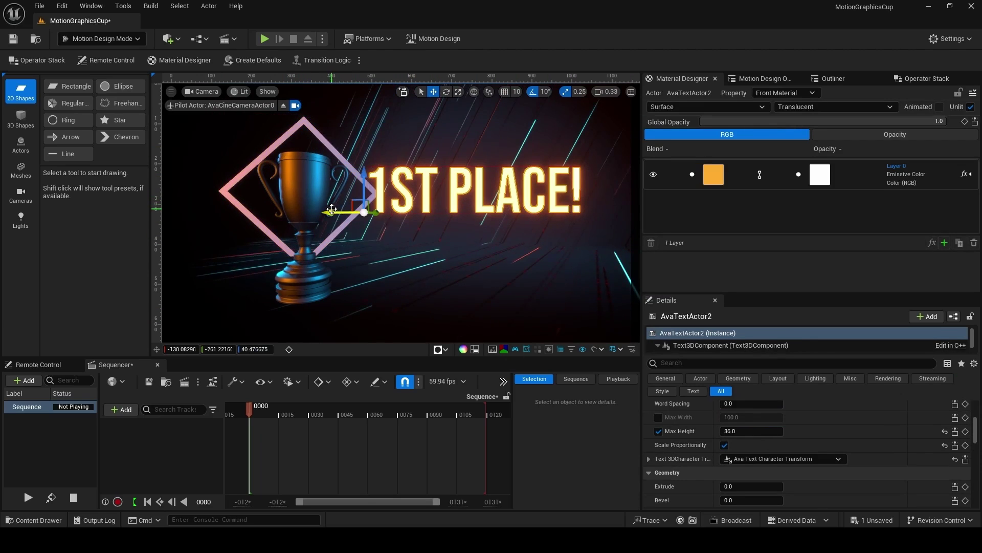
pyautogui.moveTo(332, 209); pyautogui.dragTo(357, 204)
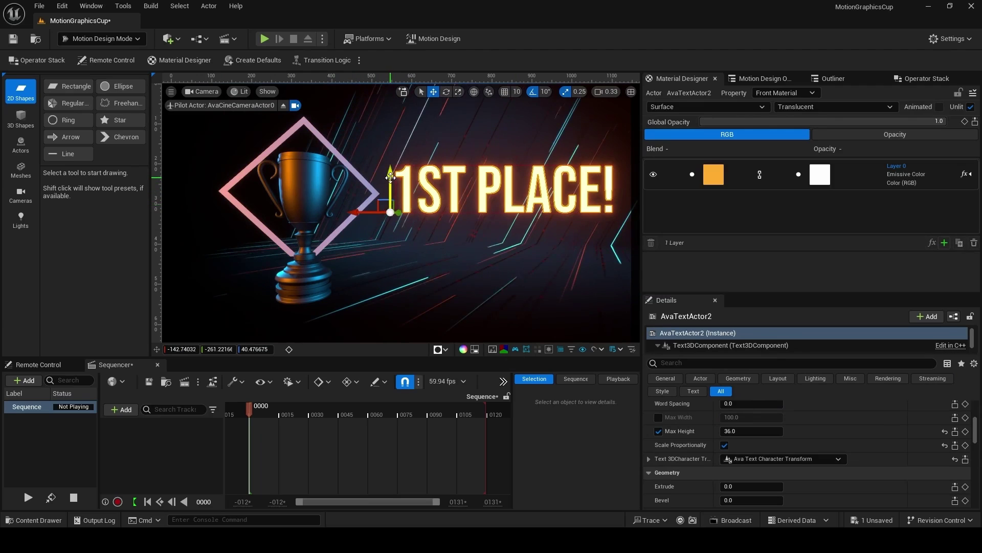
pyautogui.moveTo(390, 177); pyautogui.dragTo(391, 179)
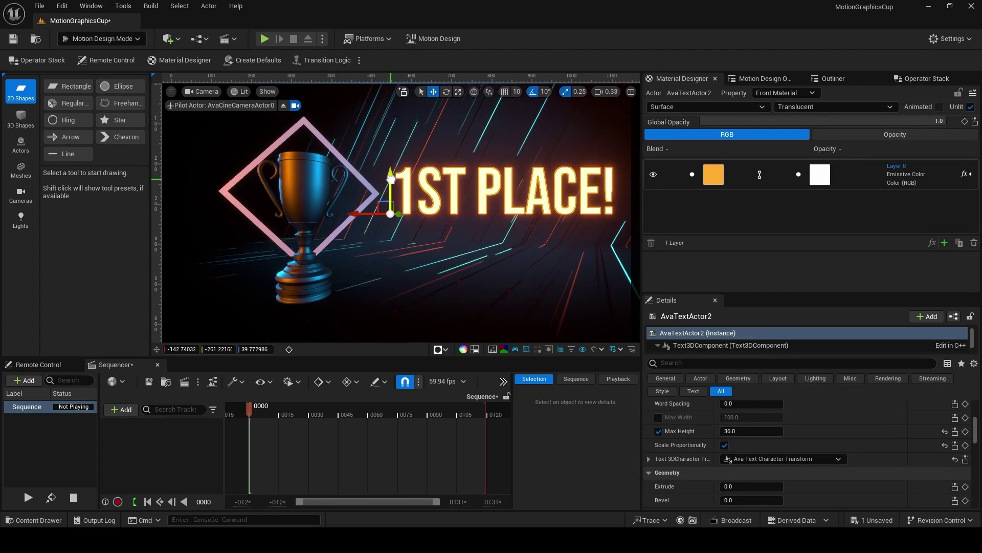
pyautogui.click(362, 181)
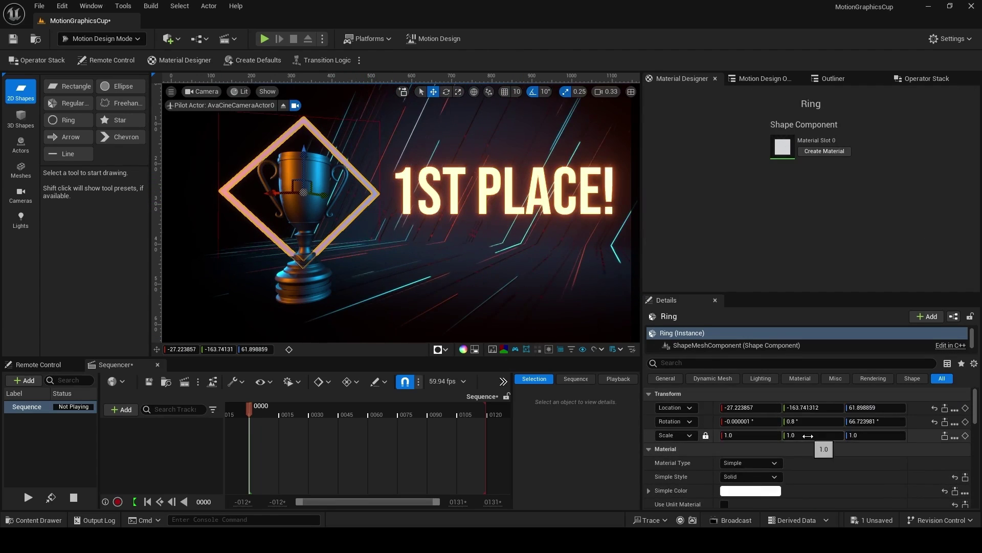
pyautogui.scroll(-2, 809, 436)
# - Give the diamond a Material Designer material with a solid bright blue colour layer
pyautogui.click(762, 415)
pyautogui.click(769, 442)
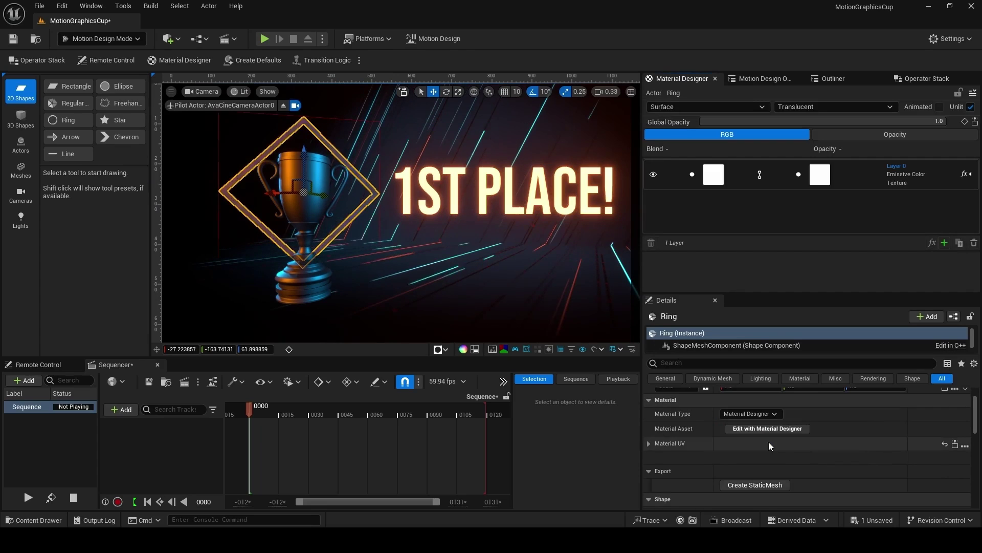
pyautogui.click(723, 179)
pyautogui.click(798, 261)
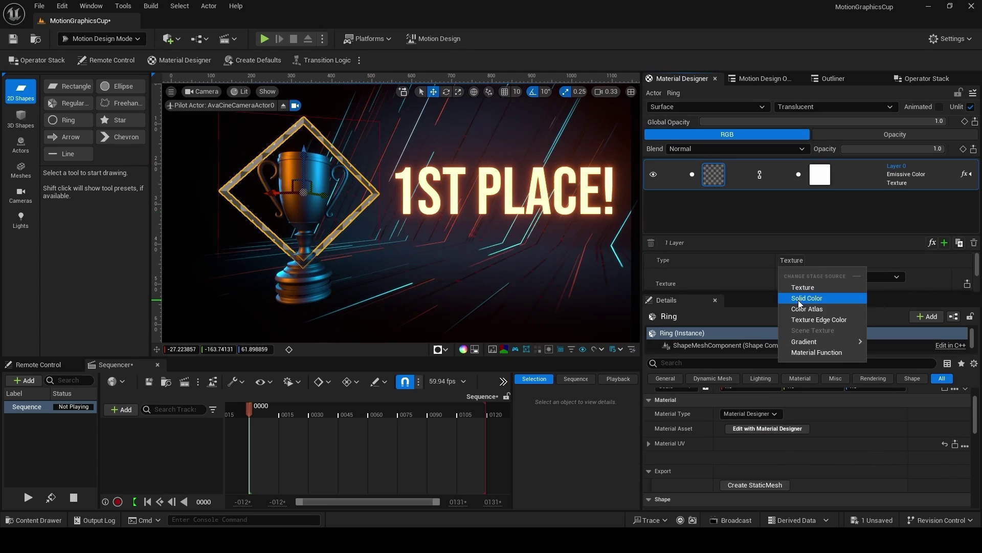
pyautogui.click(801, 299)
pyautogui.click(814, 276)
pyautogui.moveTo(628, 352); pyautogui.dragTo(581, 290)
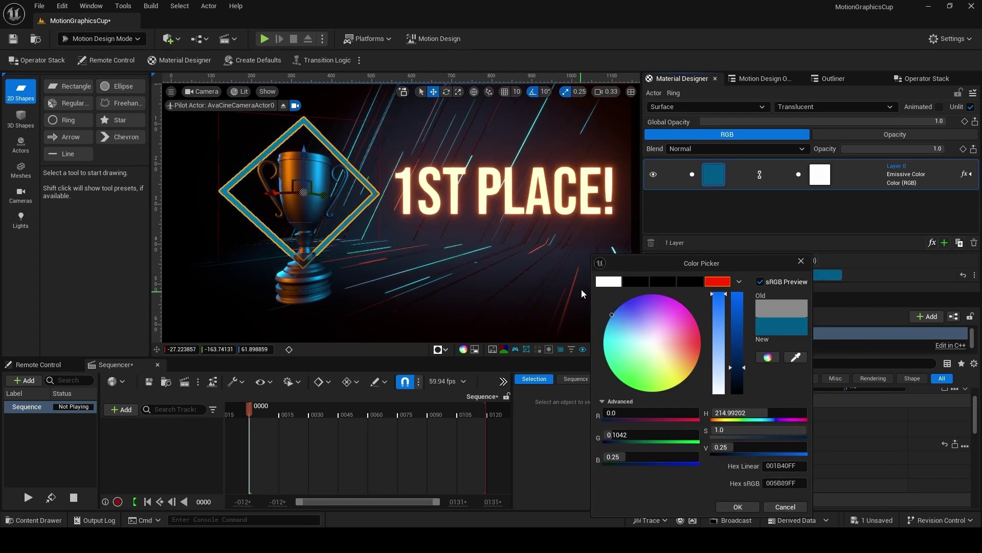
pyautogui.moveTo(738, 315); pyautogui.dragTo(731, 277)
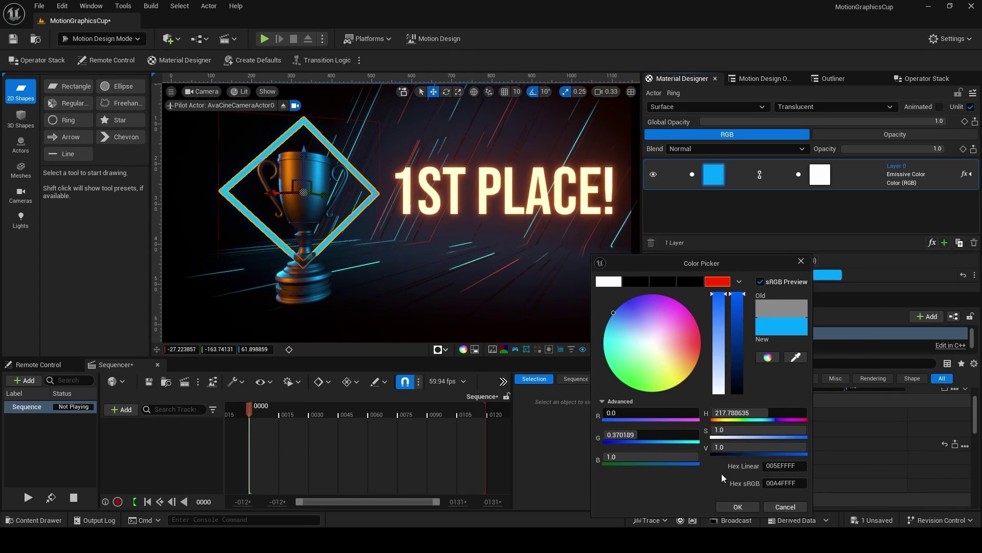
pyautogui.moveTo(622, 315)
pyautogui.mouseDown()
pyautogui.moveTo(617, 296)
pyautogui.moveTo(604, 294)
pyautogui.mouseUp()
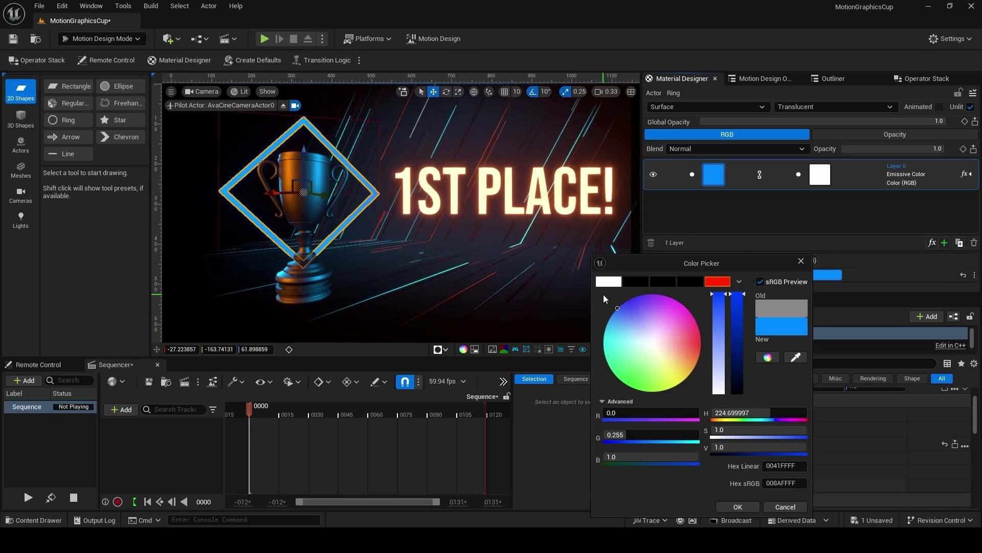
pyautogui.click(729, 507)
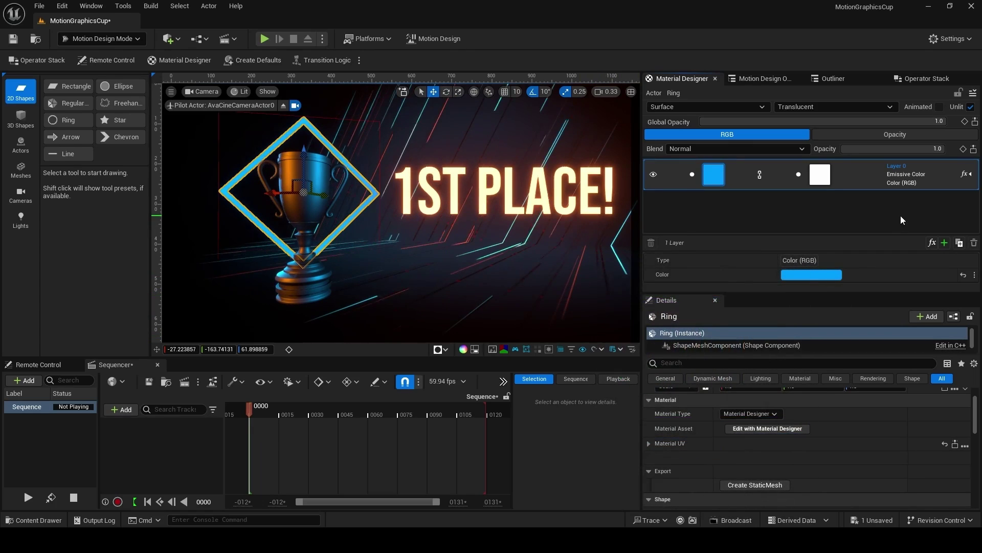
# - Add a Glow effect with Amount 24.41, then unhide Ring2 and offset it from the first diamond
pyautogui.click(932, 242)
pyautogui.moveTo(945, 282)
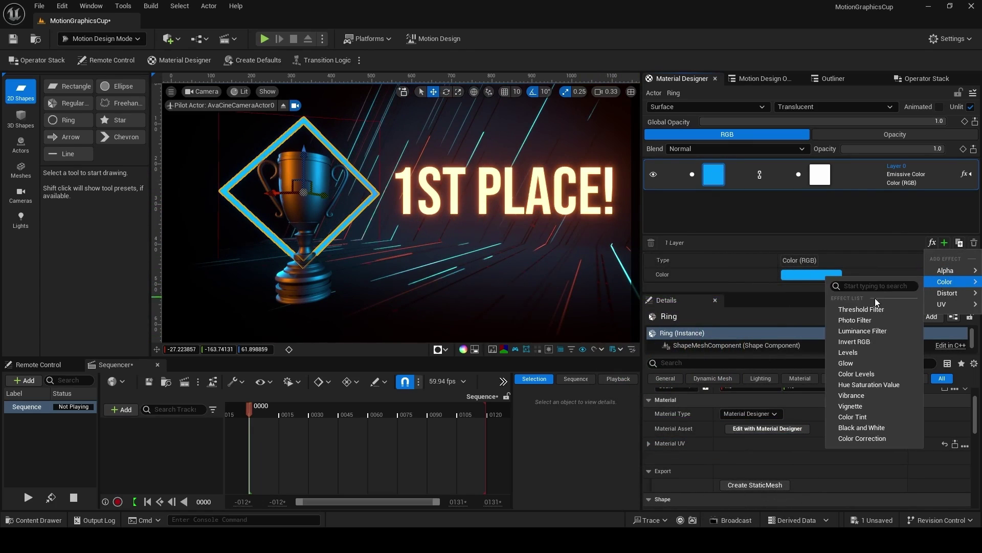
pyautogui.click(854, 363)
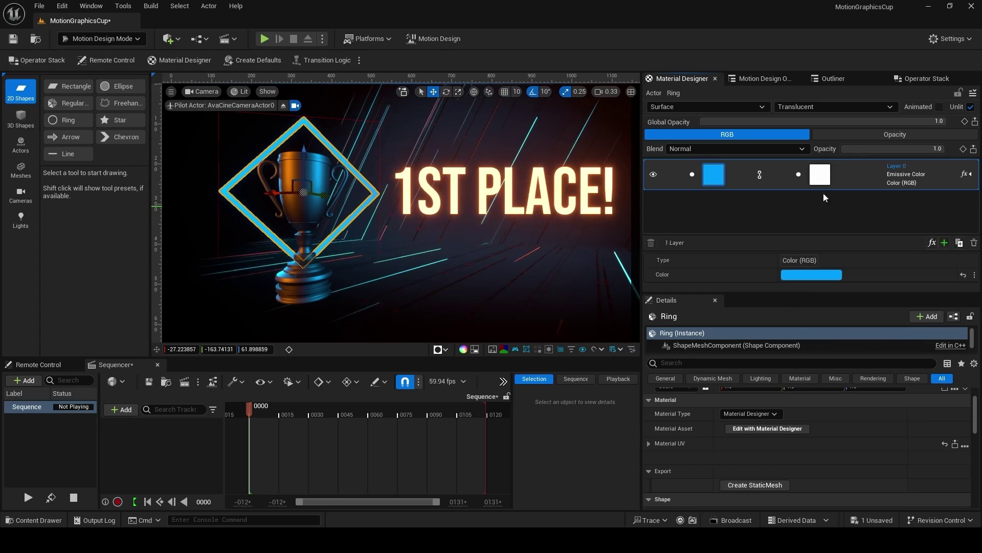
pyautogui.click(962, 174)
pyautogui.click(701, 197)
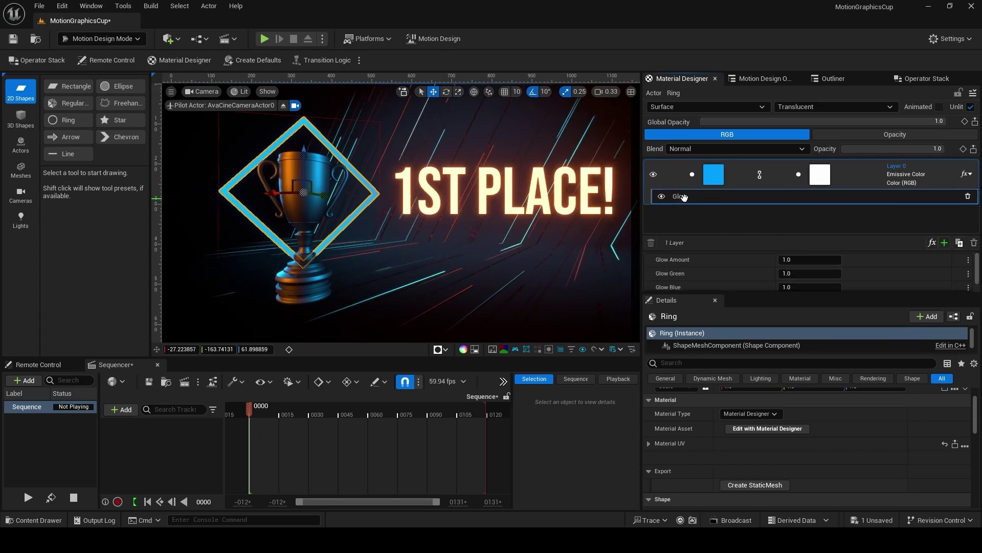
pyautogui.moveTo(810, 259)
pyautogui.mouseDown()
pyautogui.moveTo(829, 259)
pyautogui.moveTo(816, 259)
pyautogui.mouseUp()
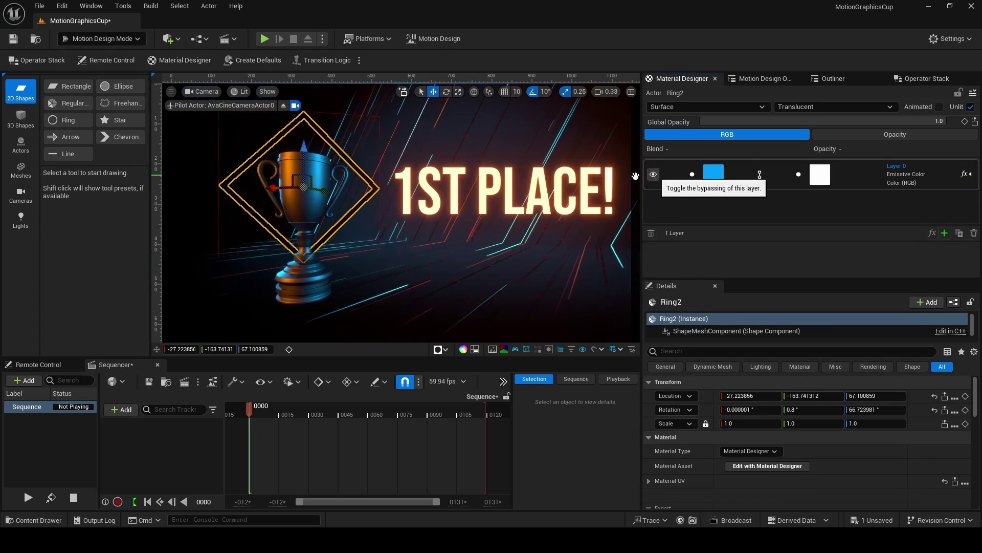
pyautogui.click(653, 174)
pyautogui.moveTo(321, 190); pyautogui.dragTo(269, 194)
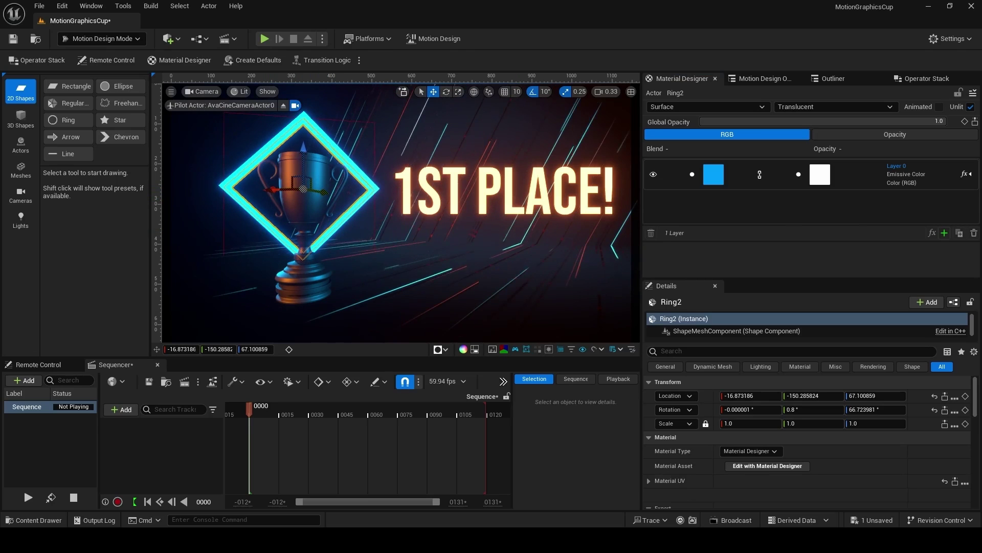
# - Set Ring2's Inner Size to 0.01 and drop its Global Opacity to 0.001
pyautogui.scroll(-4, 840, 505)
pyautogui.scroll(-4, 839, 496)
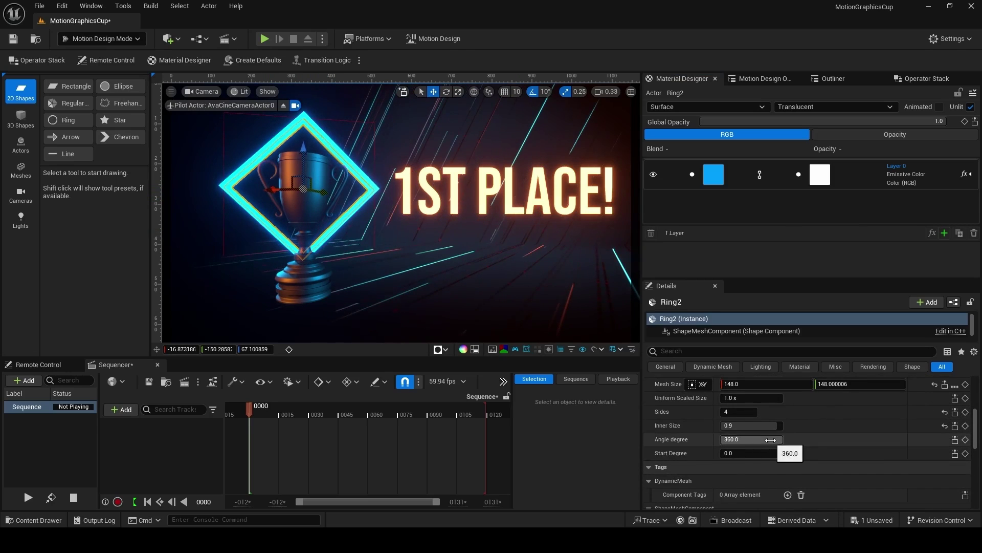
pyautogui.moveTo(761, 425); pyautogui.dragTo(705, 426)
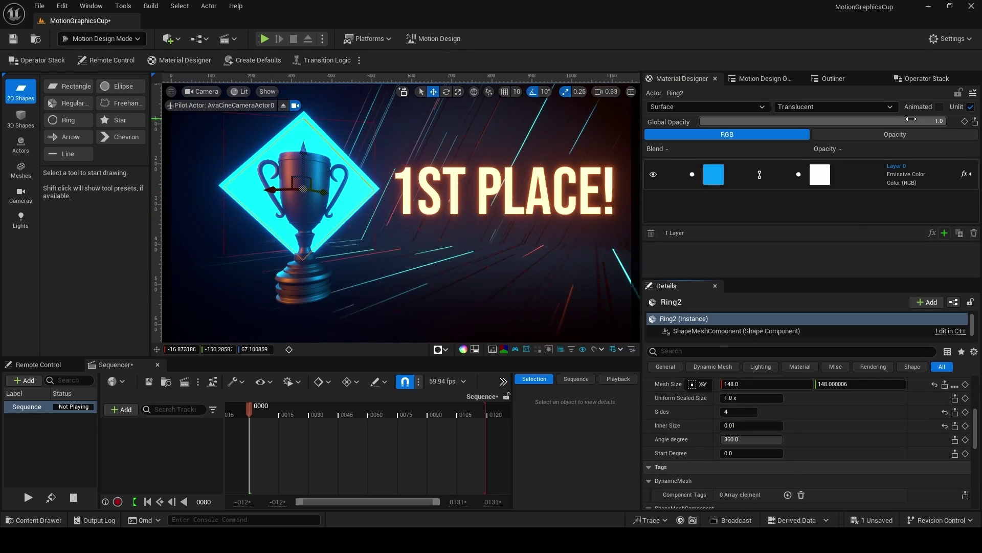
pyautogui.moveTo(911, 122); pyautogui.dragTo(868, 121)
pyautogui.moveTo(759, 121); pyautogui.dragTo(699, 122)
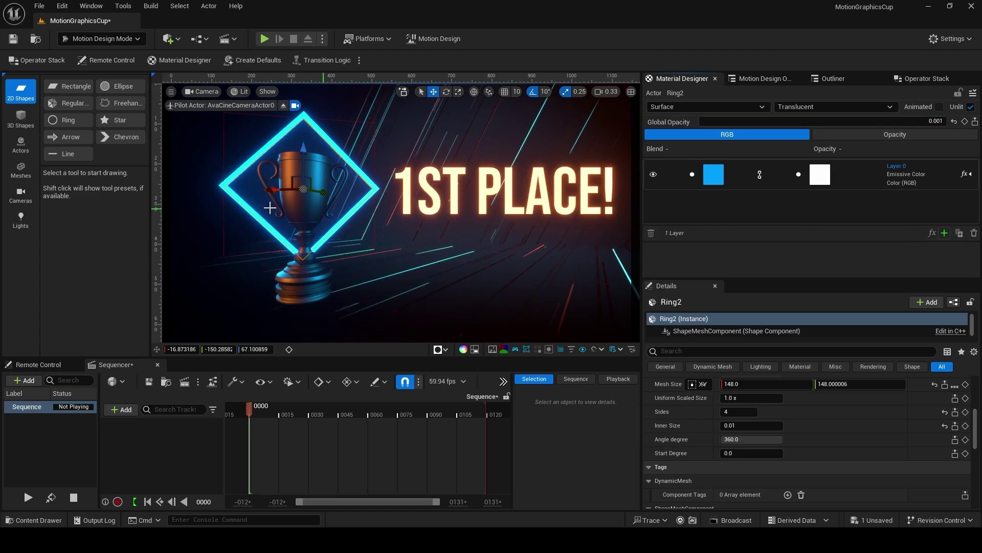